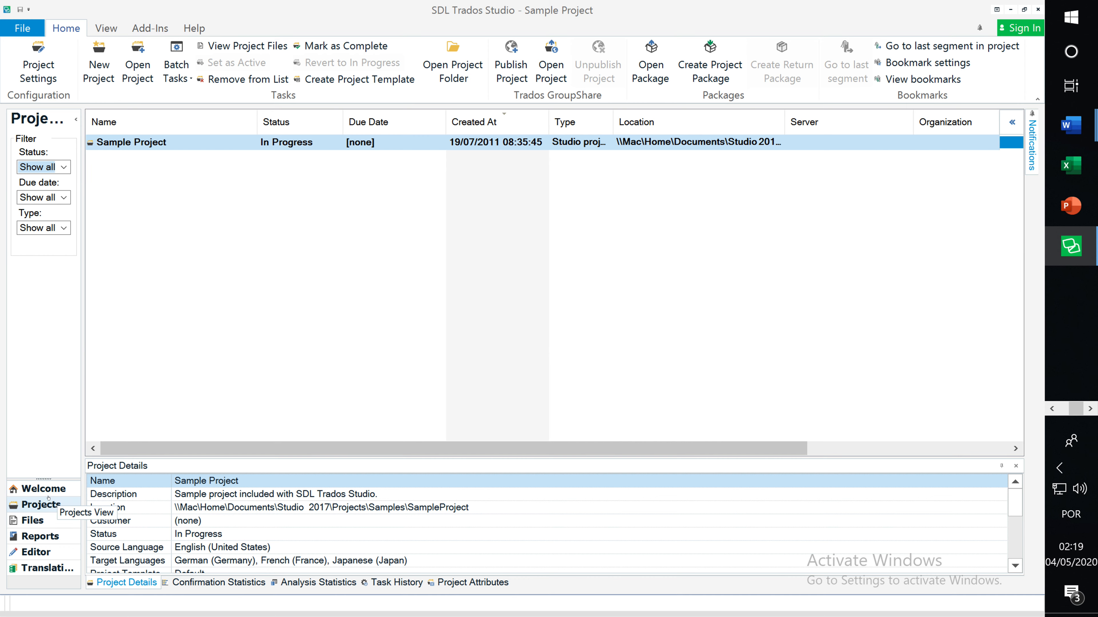
- Look through the Welcome, Projects, Reports, Editor and Translation Memories views
click(51, 490)
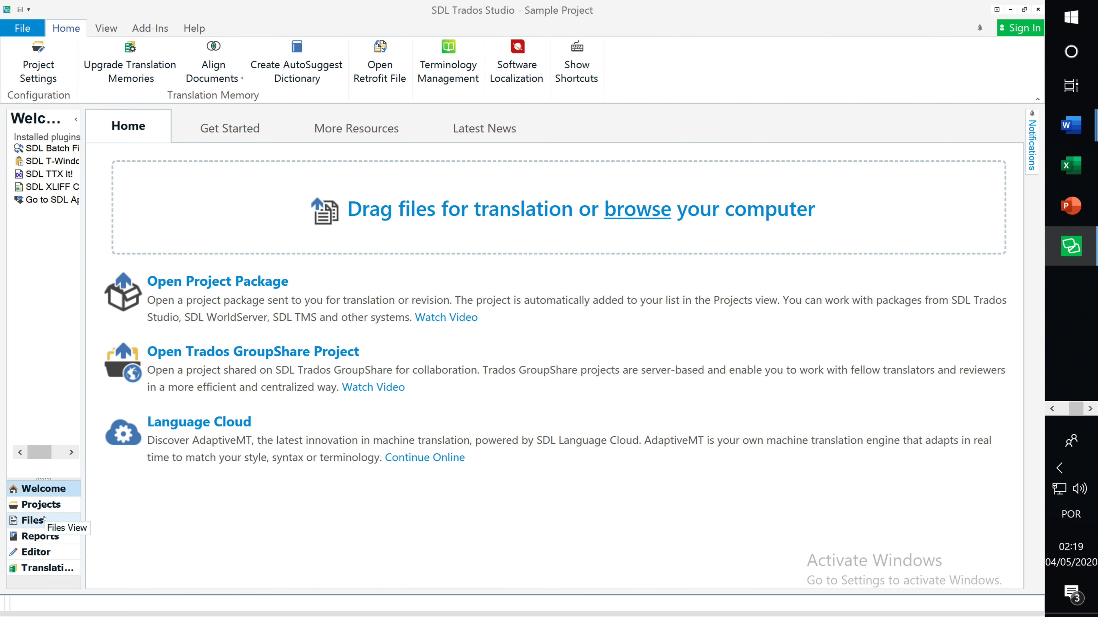
click(41, 505)
click(40, 536)
click(37, 553)
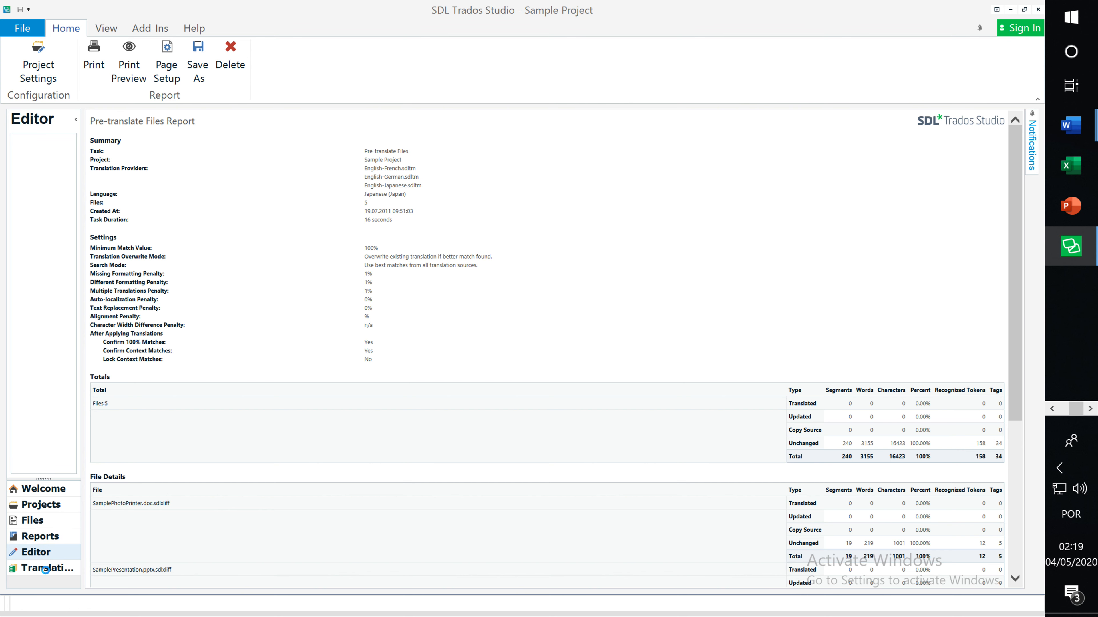
click(46, 569)
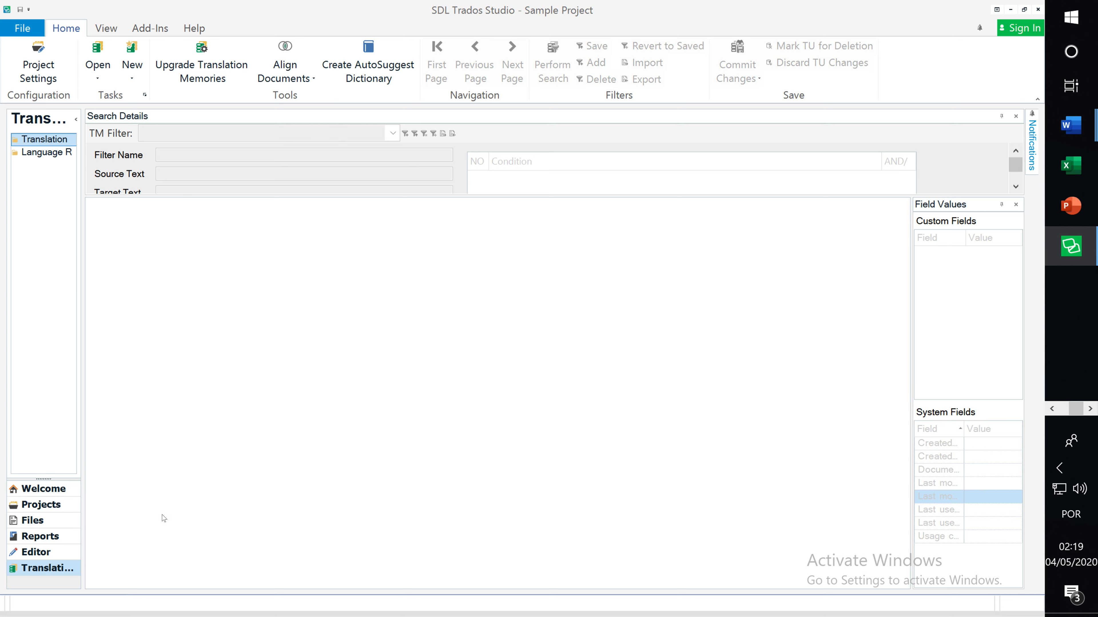
- Start a new project based on the Default project template and continue to its project details
click(34, 505)
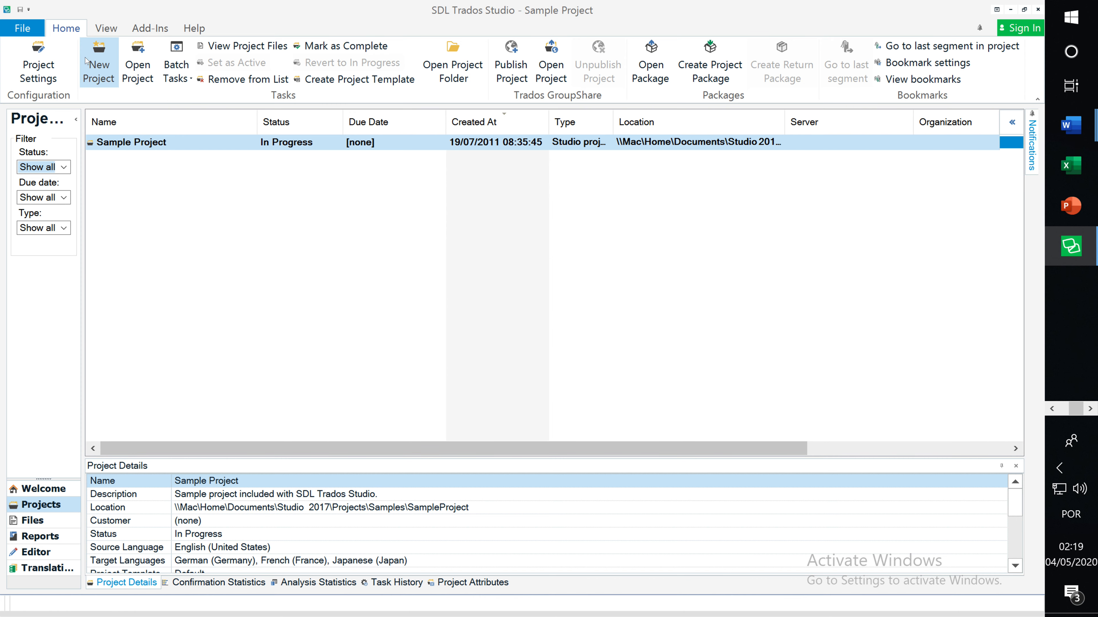
click(92, 65)
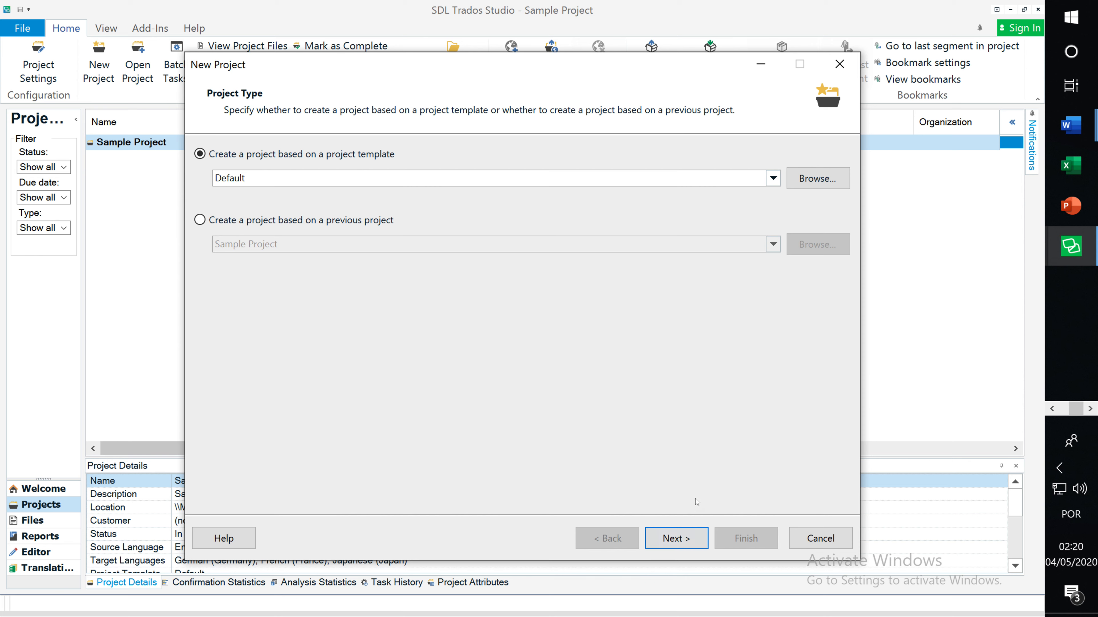
click(669, 539)
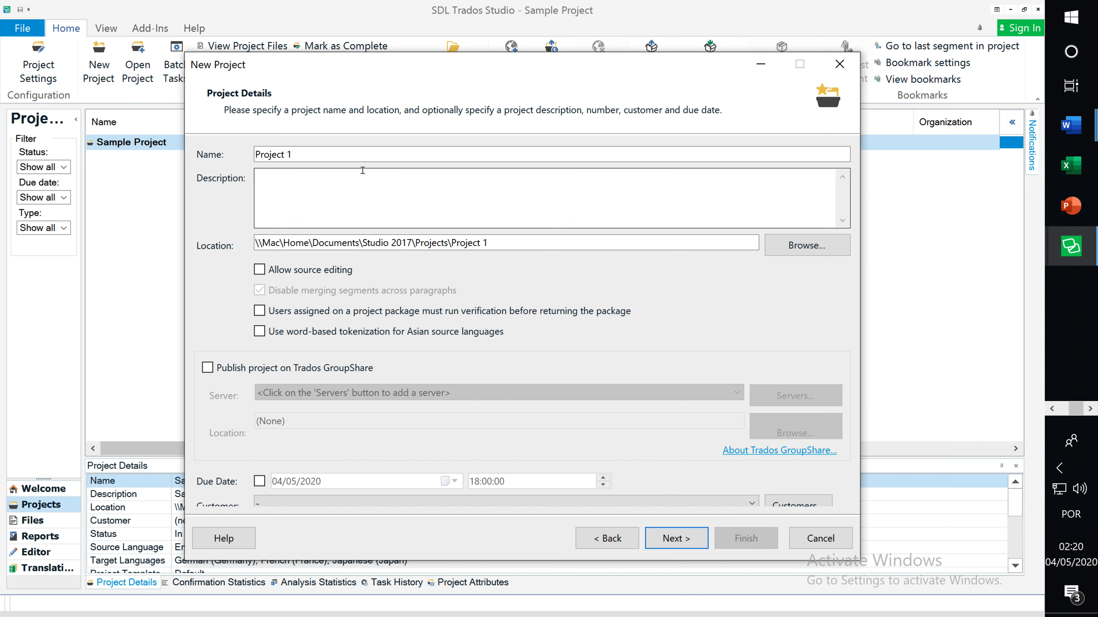
- Name the project "Temp EN-GB PT-PT", allow source editing, and continue to the project languages
drag(325, 155, 214, 158)
text(Termin)
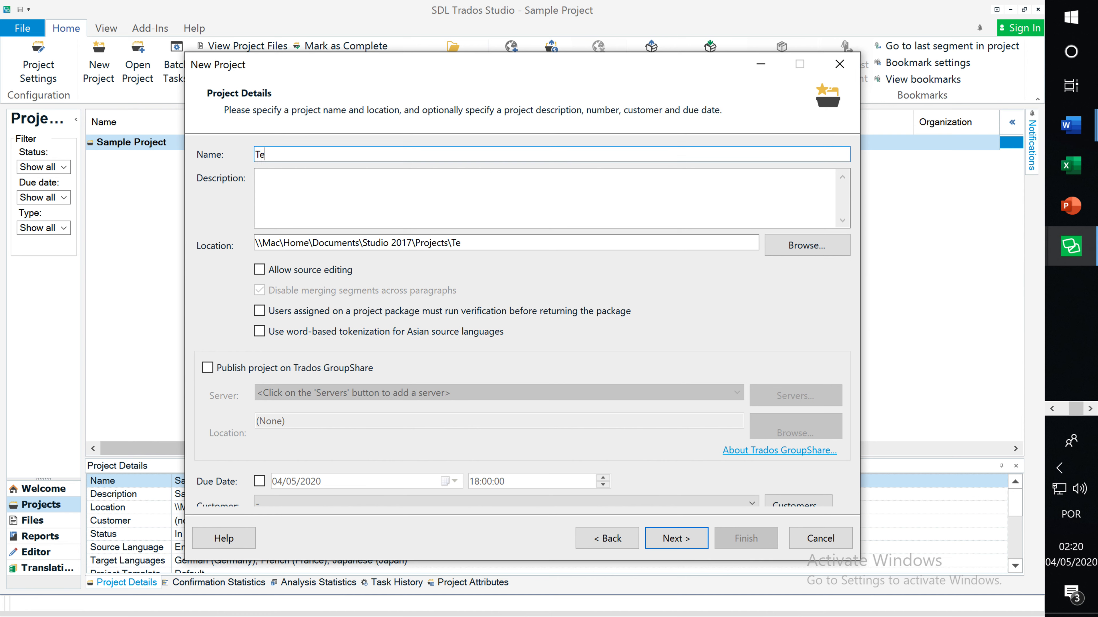
key(BackSpace)
key(BackSpace)
key(BackSpace)
key(BackSpace)
text(mp EN-GB PT-PT)
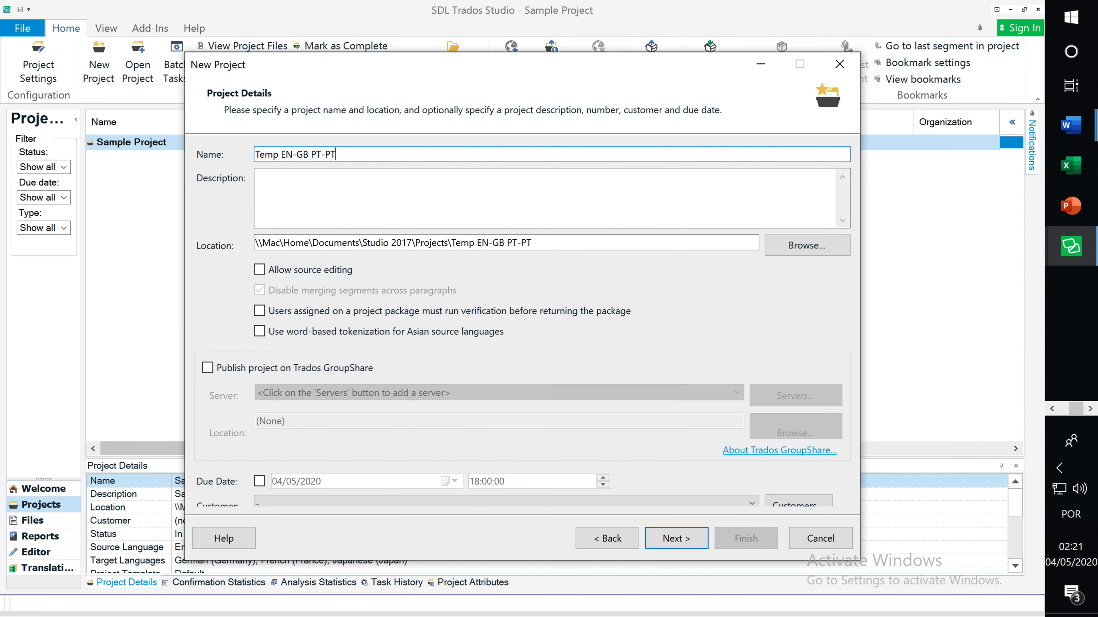
click(259, 271)
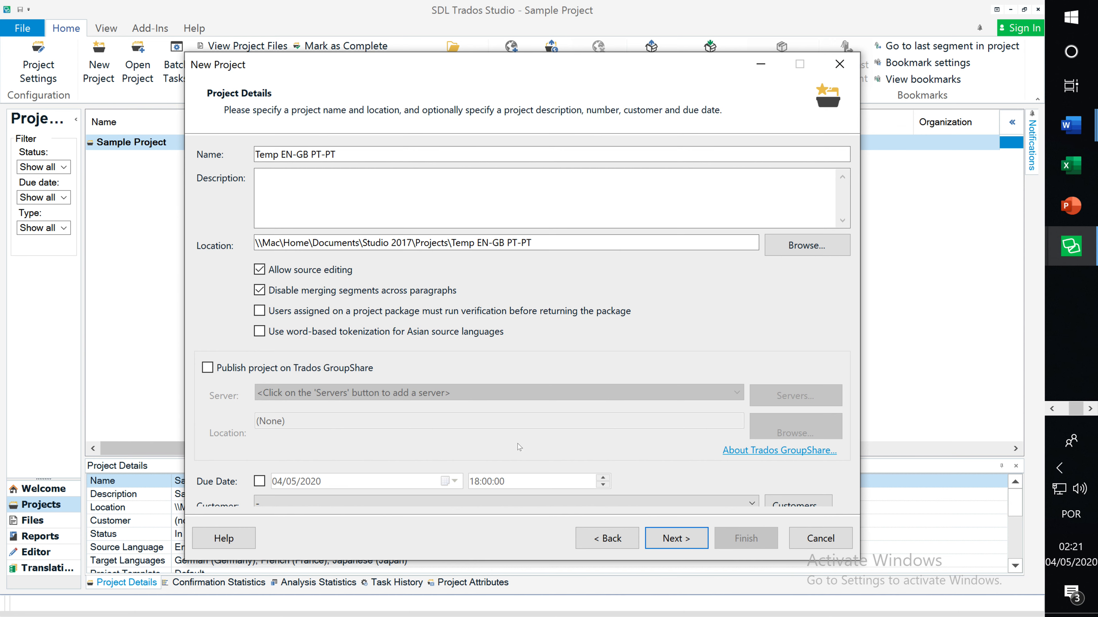
click(665, 539)
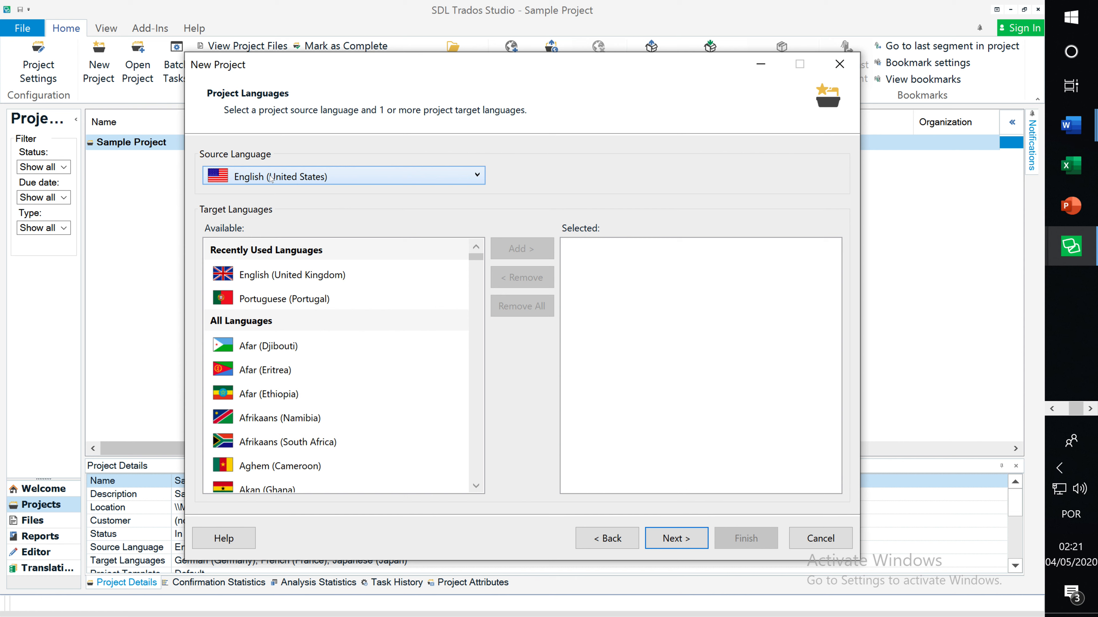
- Set English (United Kingdom) as the source language and add Portuguese (Portugal) as the target language, continuing to the project files
click(388, 182)
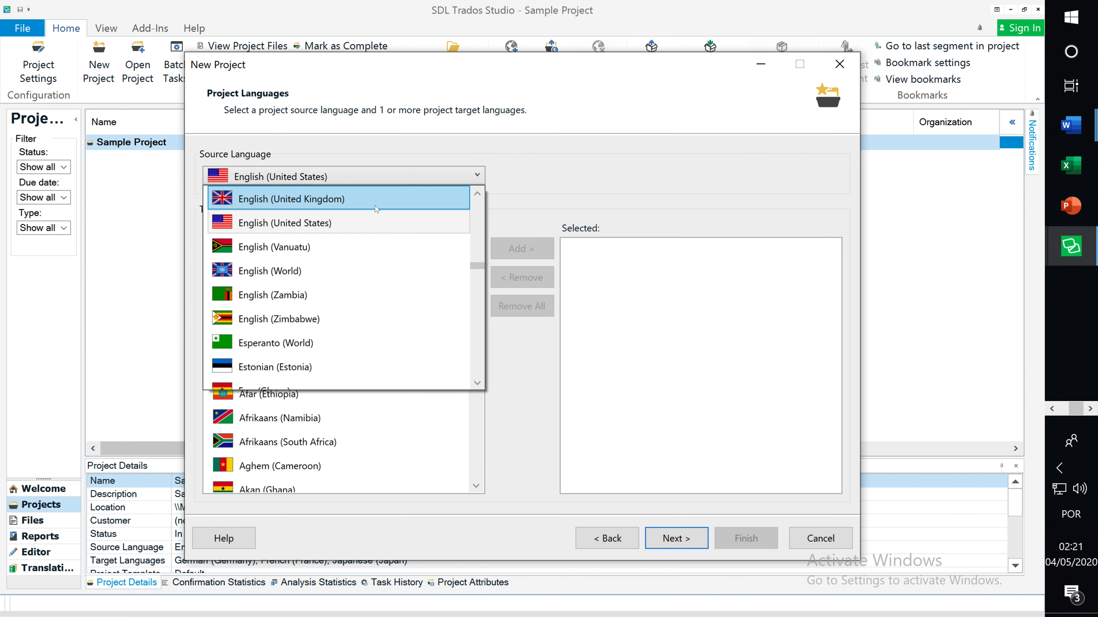
click(356, 203)
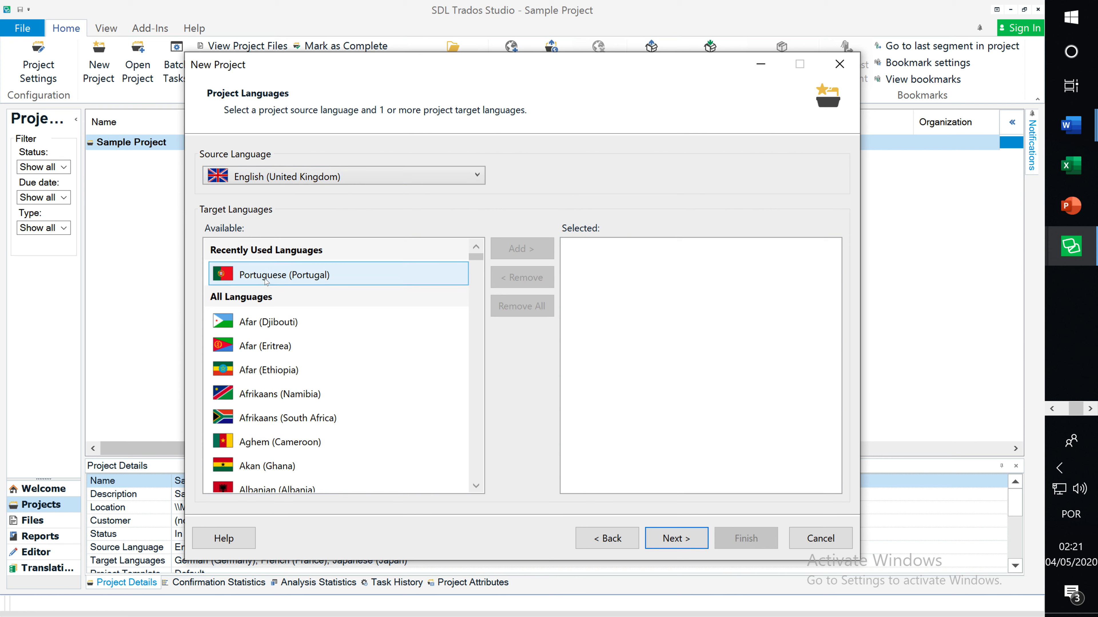
click(297, 279)
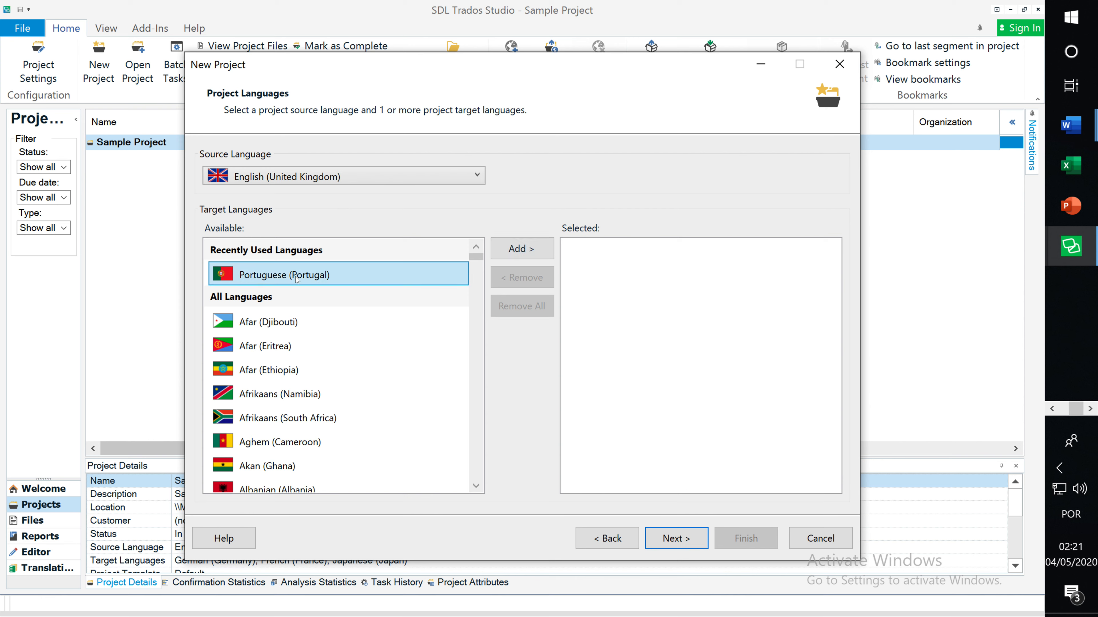
click(522, 249)
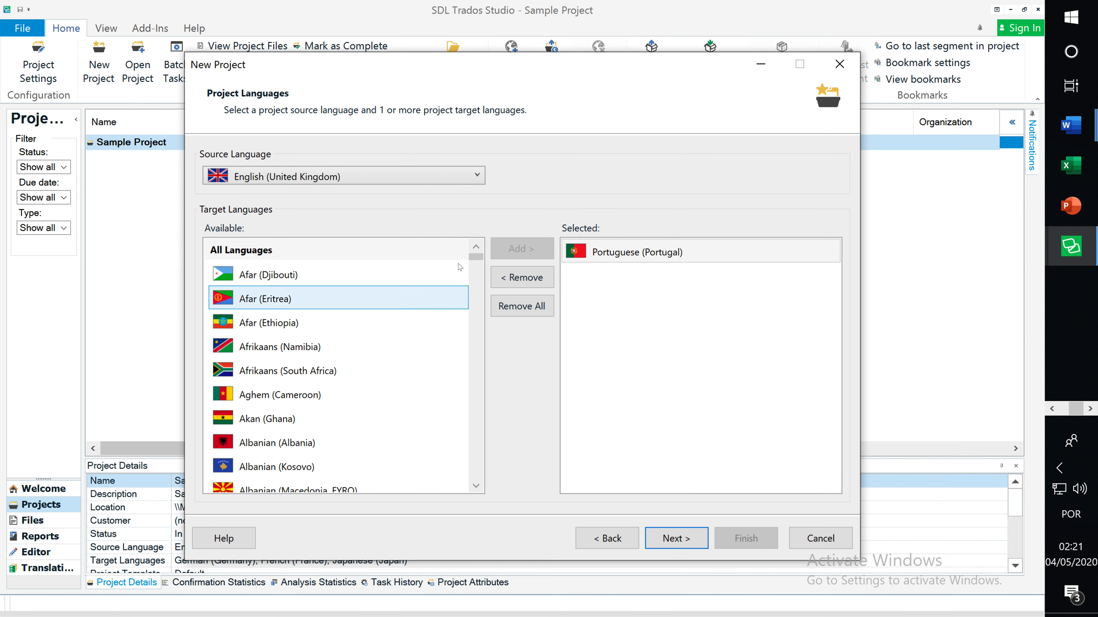
drag(476, 257, 474, 324)
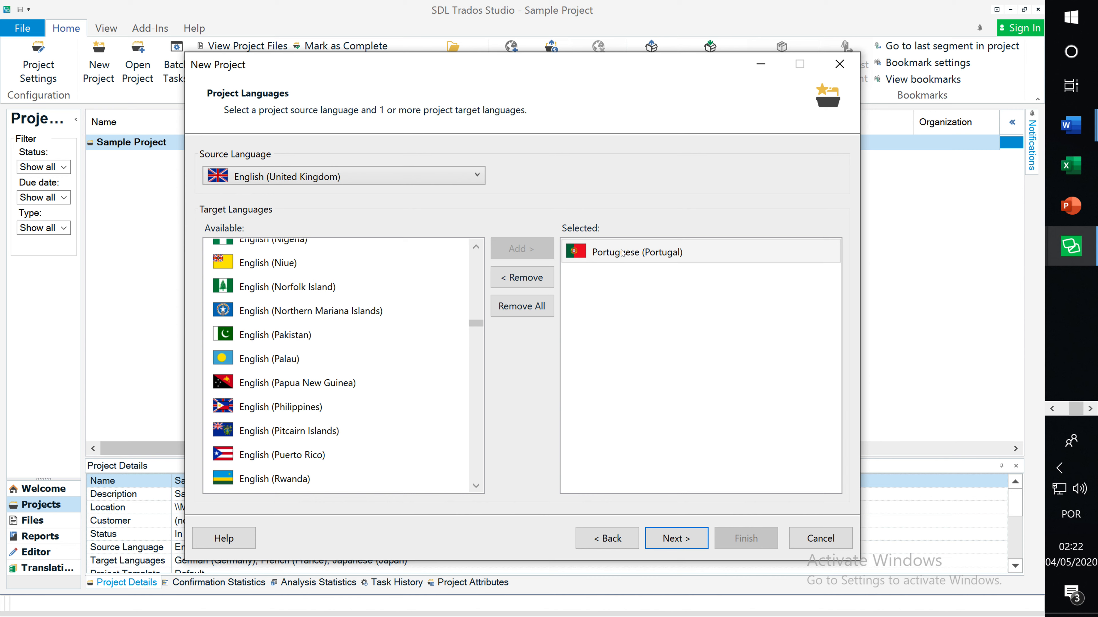
drag(477, 326, 483, 287)
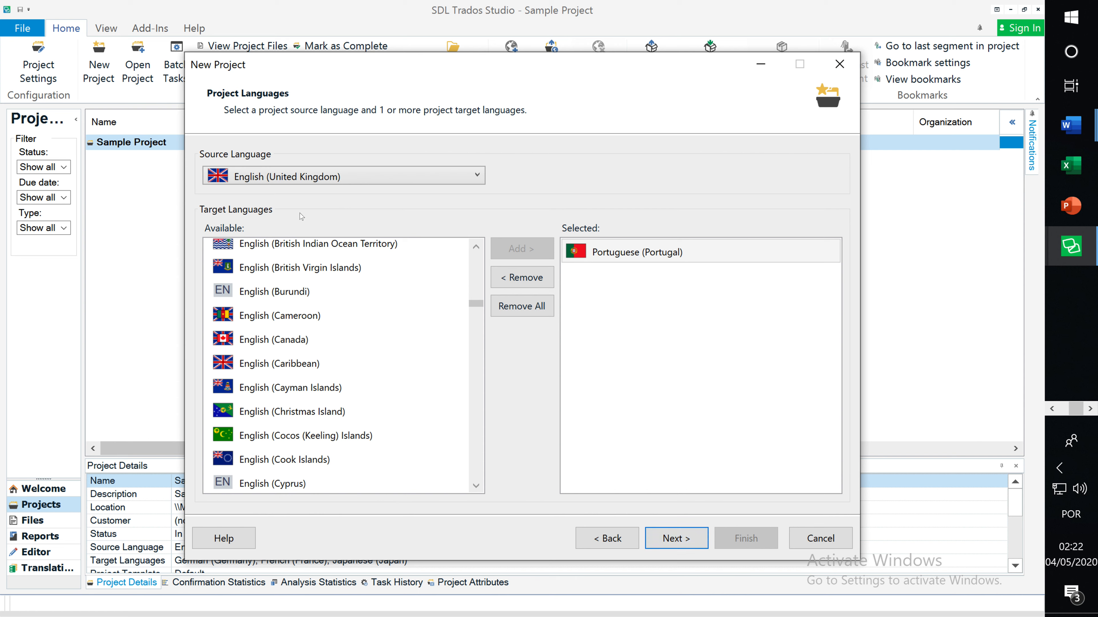
click(677, 539)
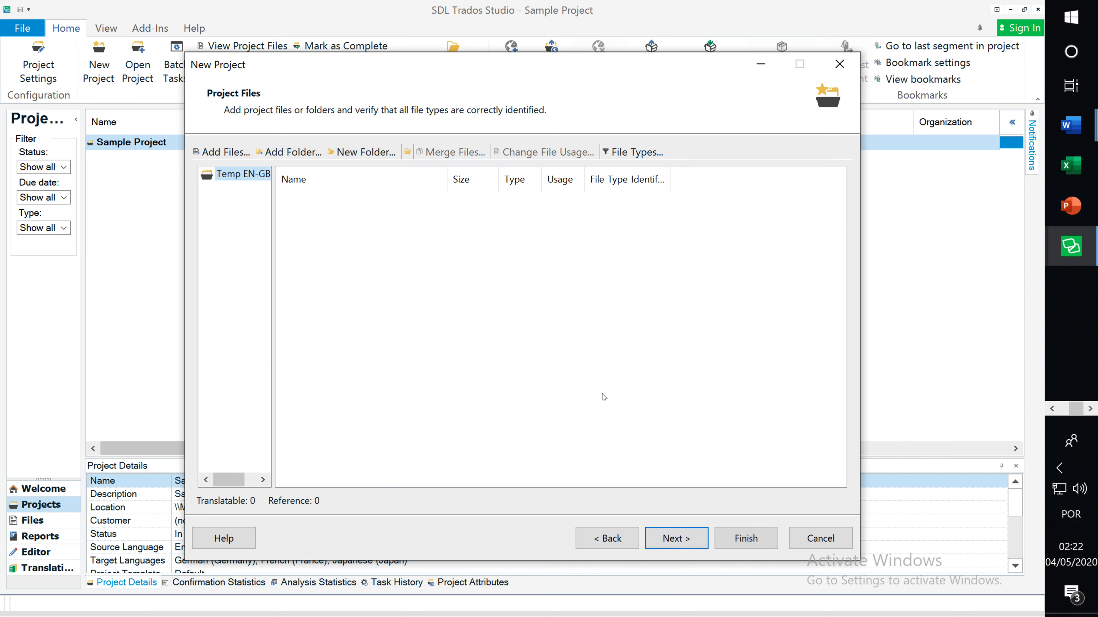
- Add "Arruda dos Vinhos - Wikipedia.html", "Good_morning_first_text._2doc.doc" and "Good_morning_first_text.doc" to the project and continue to the translation memory settings
click(233, 156)
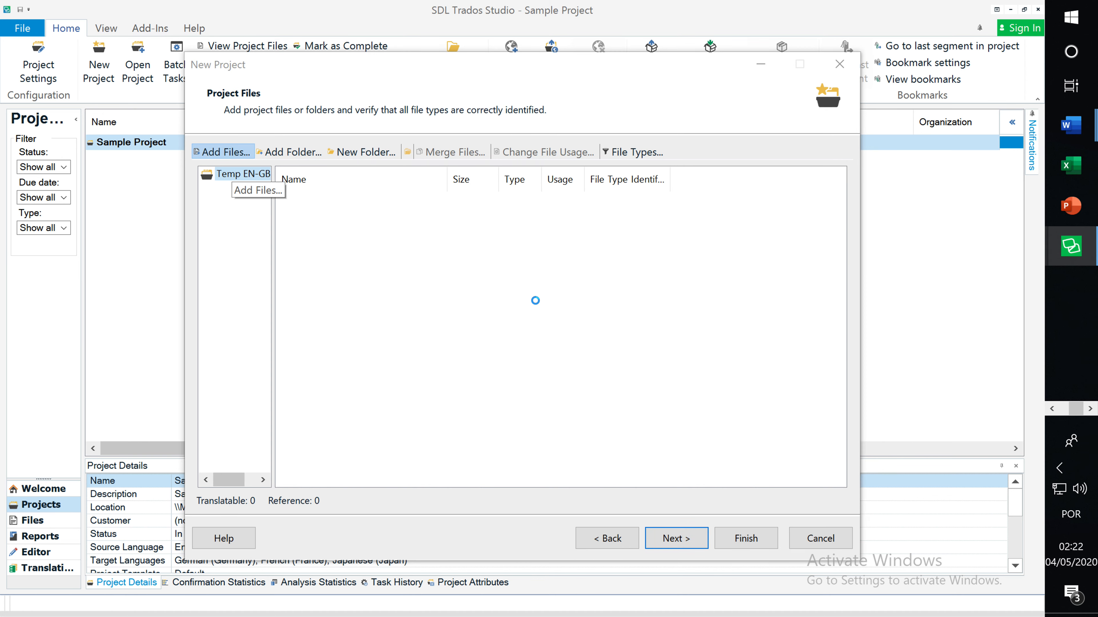
click(265, 137)
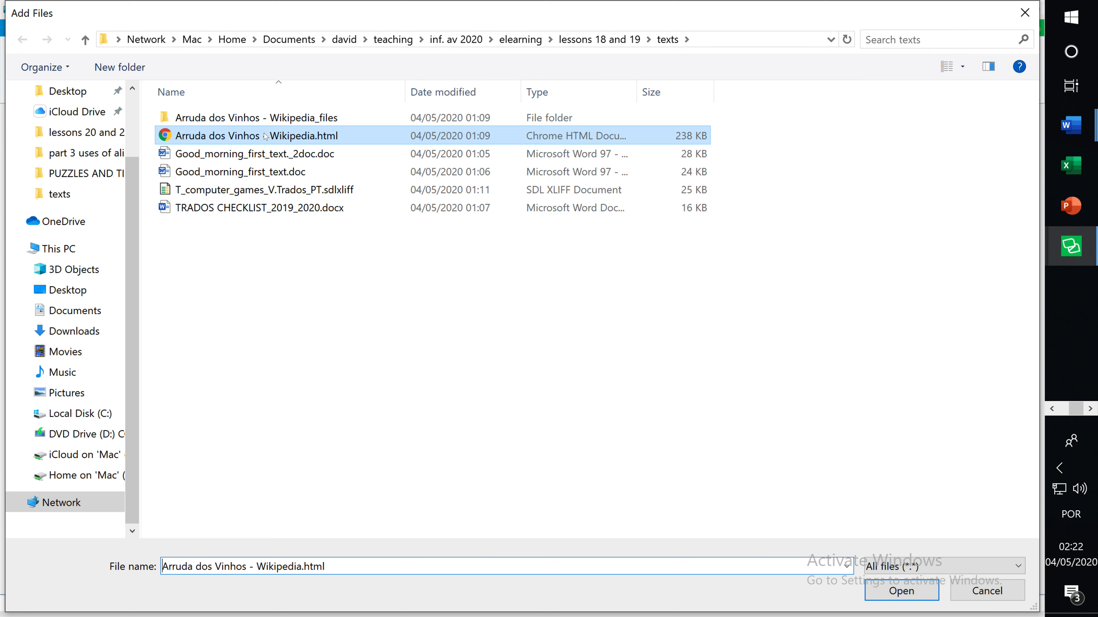
key(shift+Down)
key(shift+Down)
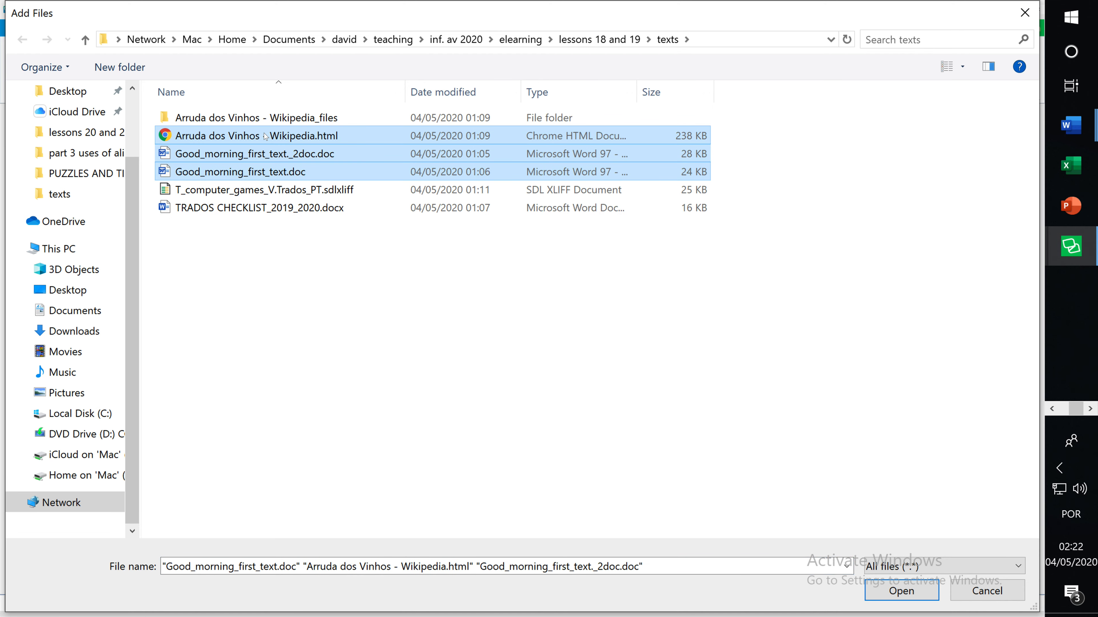
key(Return)
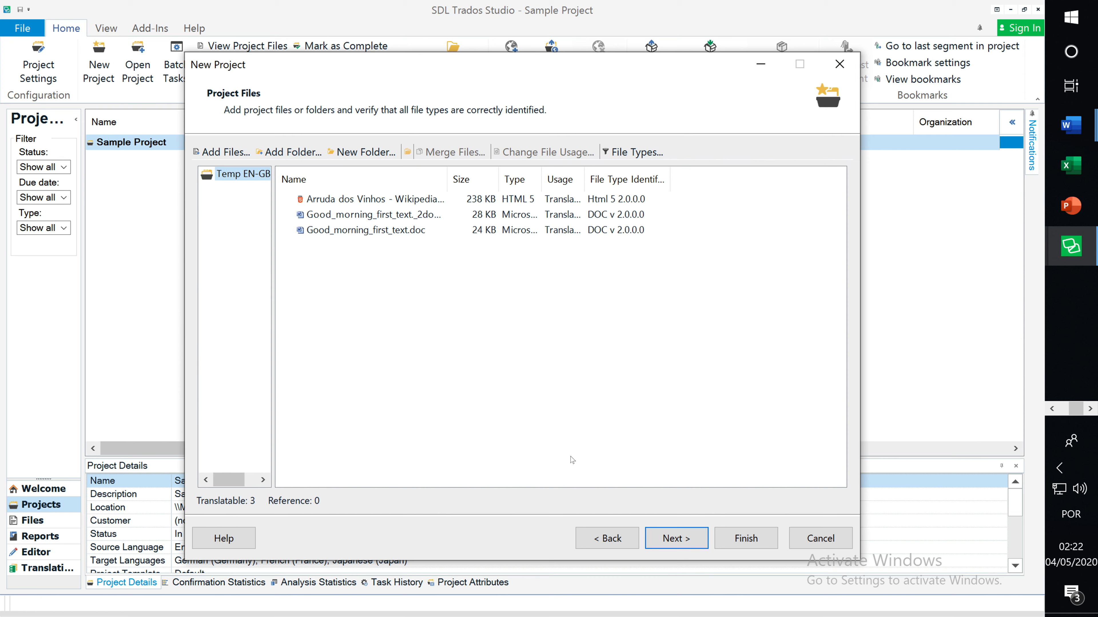
click(666, 541)
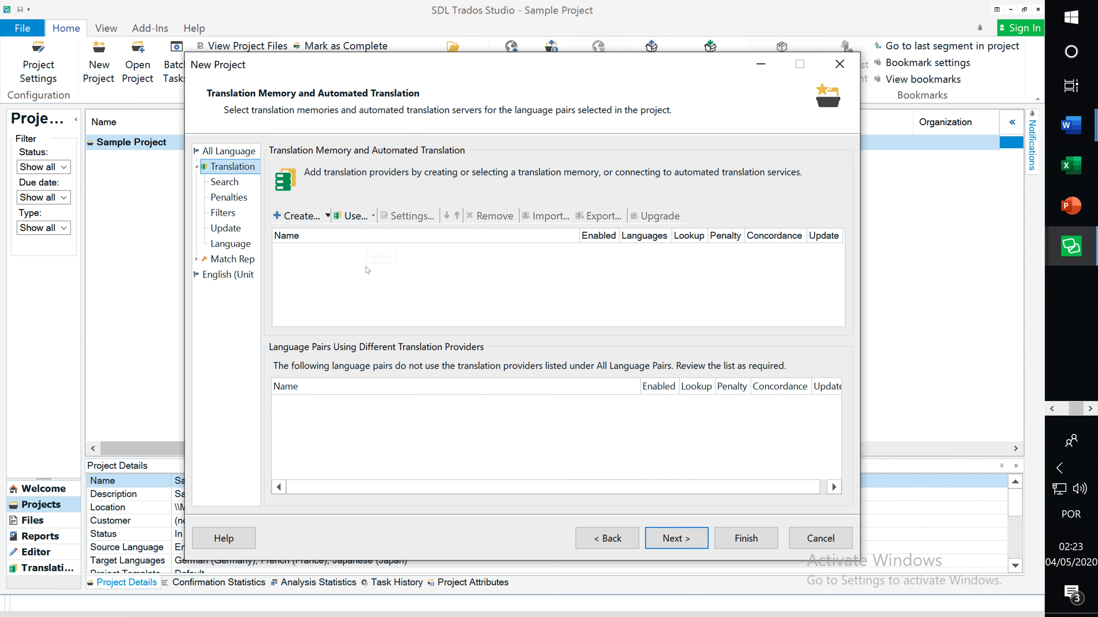
- Create a file-based translation memory named "Temp EN-GB PT-PT" for the project and continue to the termbases
click(373, 218)
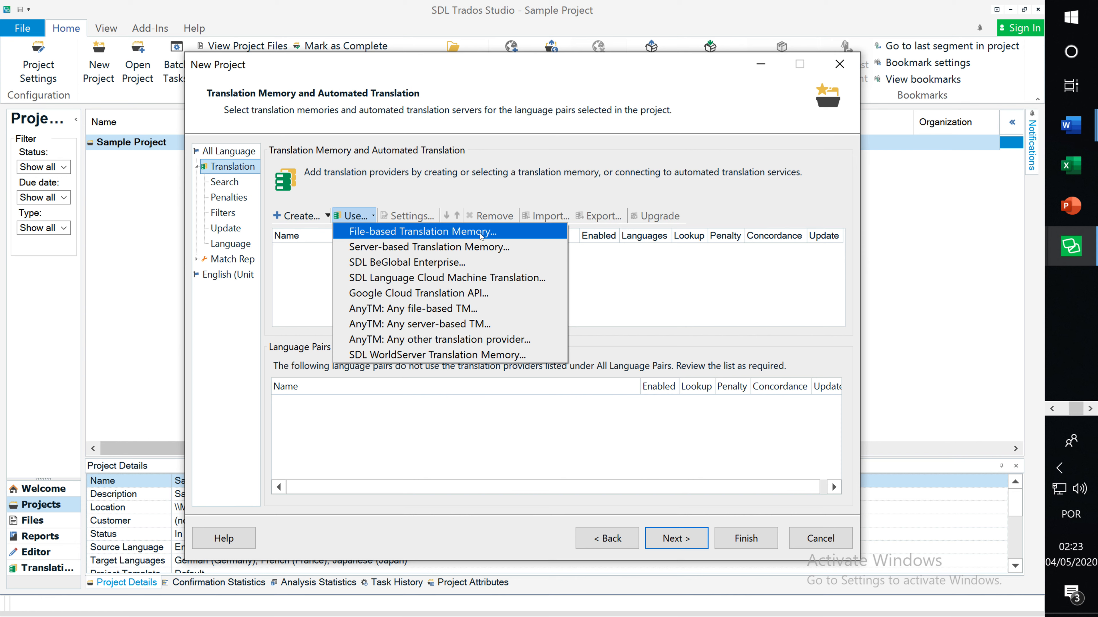
click(327, 216)
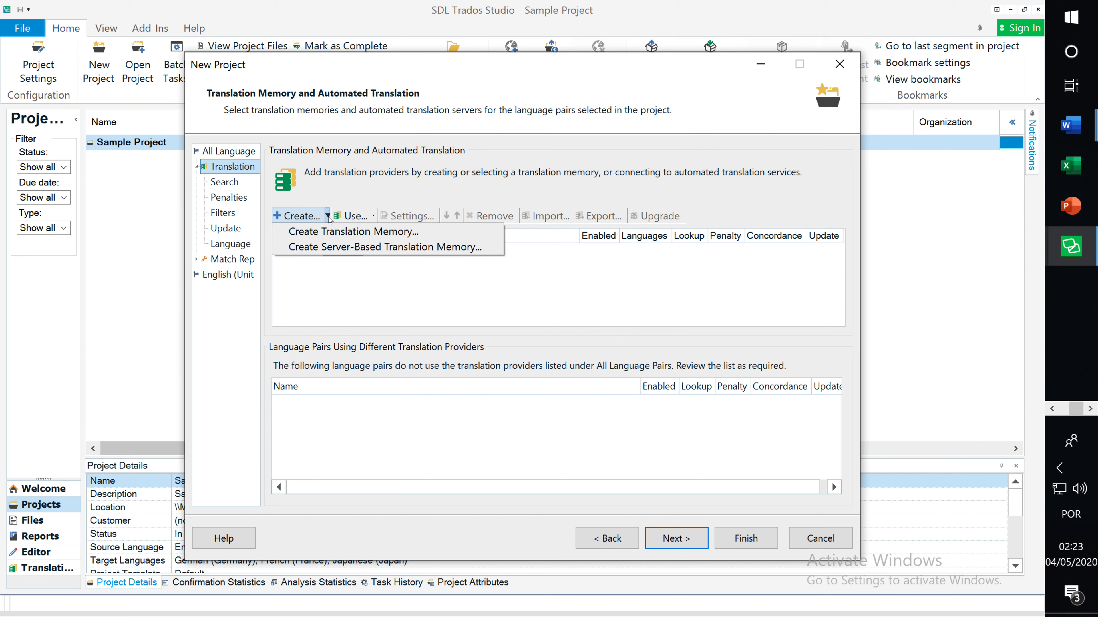
click(332, 238)
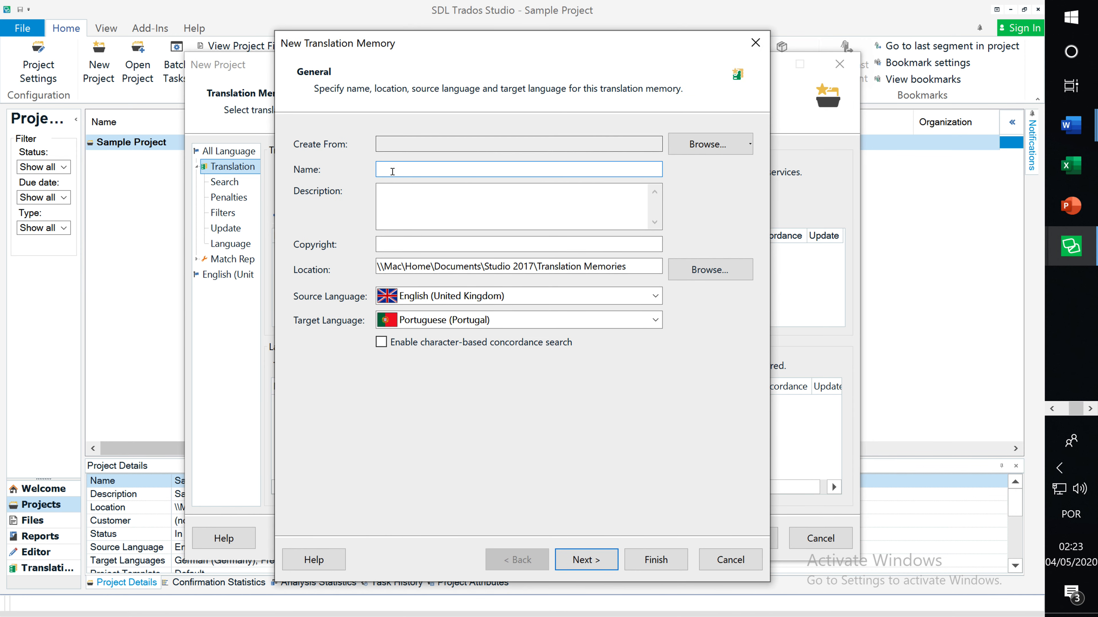
text(Temp EN-GB PT-PT)
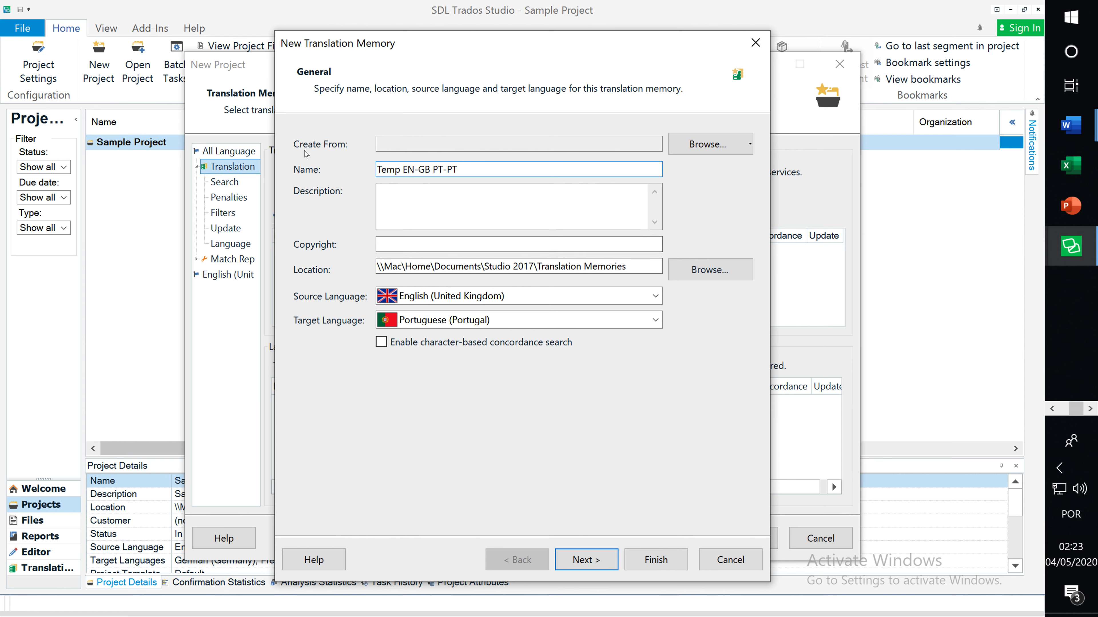
click(389, 144)
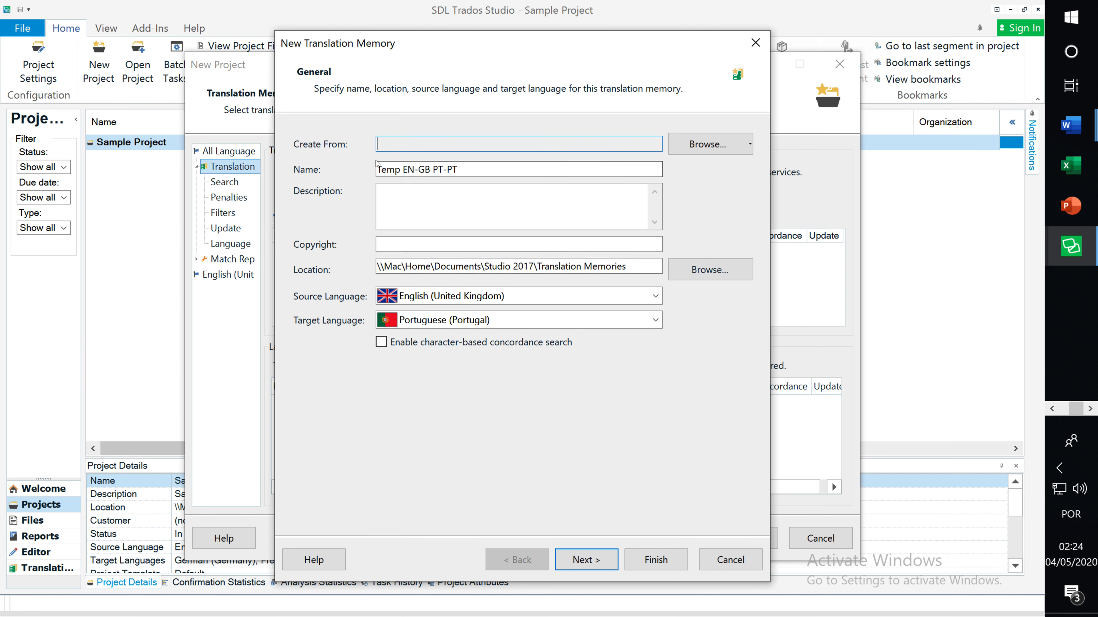
drag(377, 168, 463, 169)
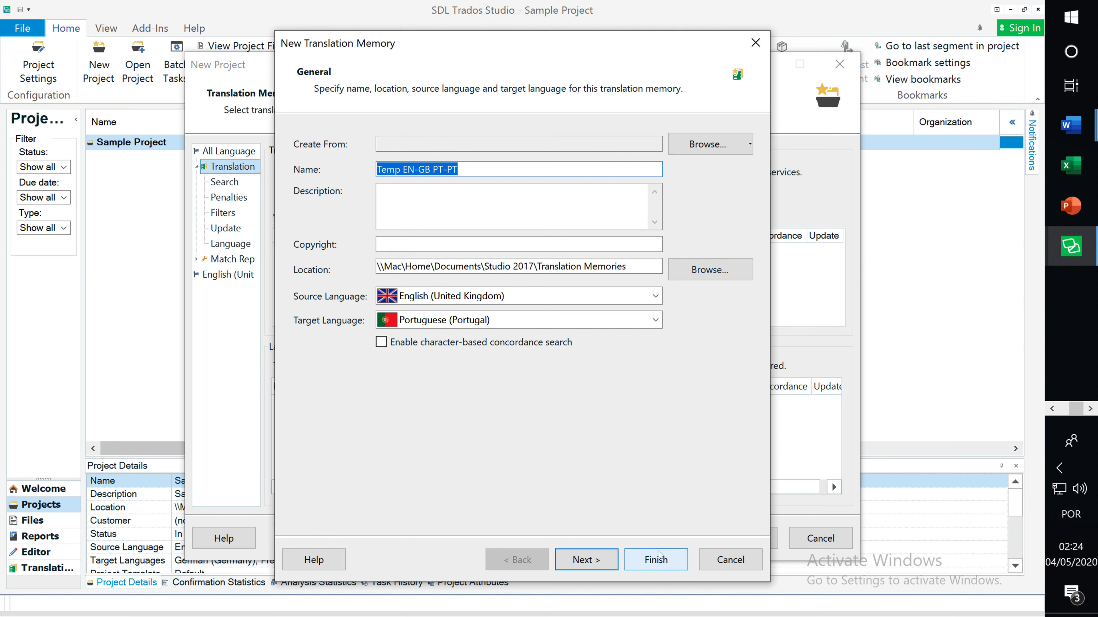
click(663, 560)
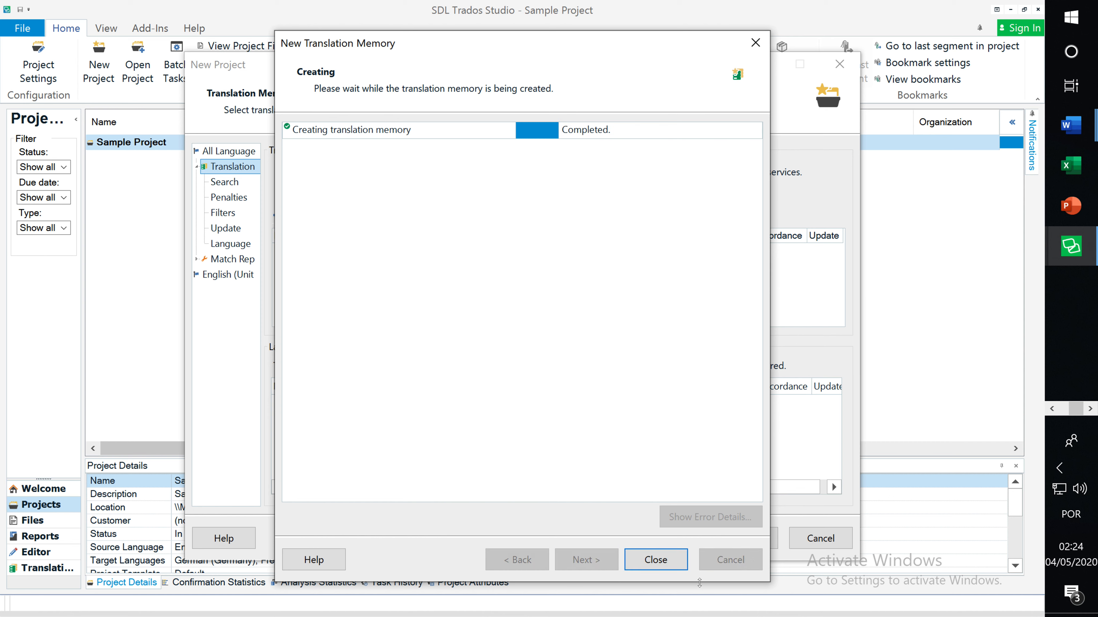
click(664, 561)
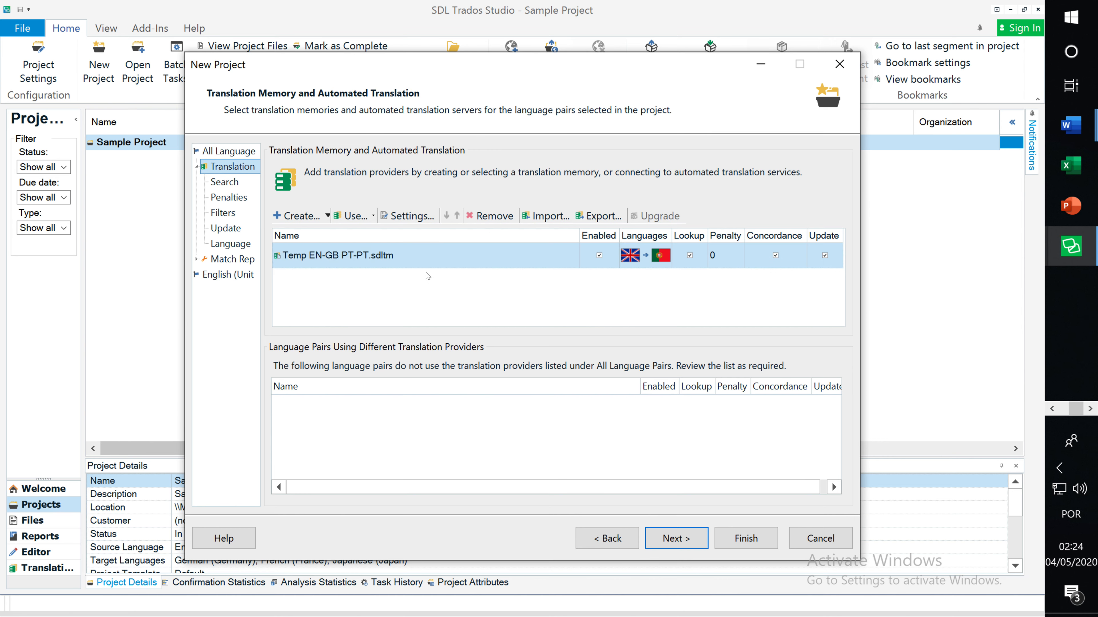
click(675, 537)
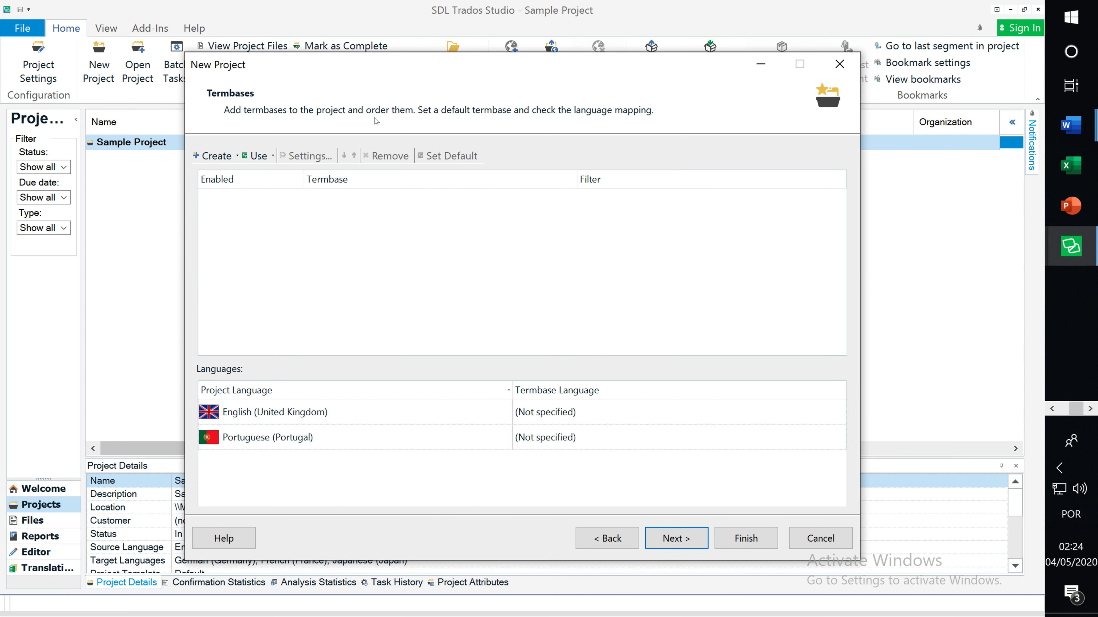
- Start a new file-based termbase for the project, creating its definition from scratch, and continue to the termbase name
click(258, 157)
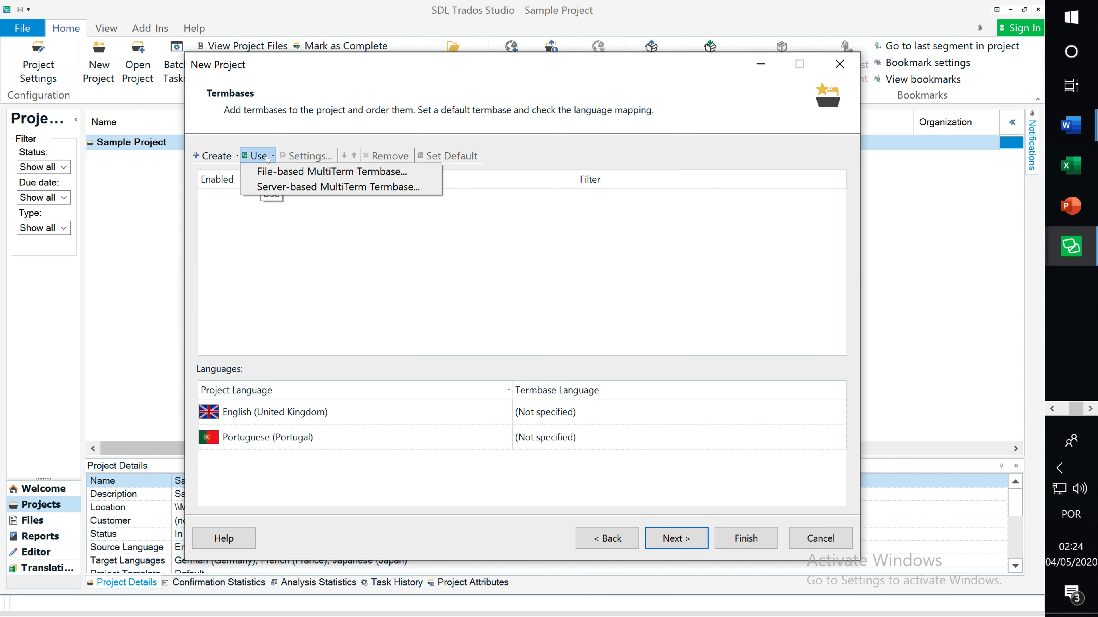
click(319, 281)
click(232, 157)
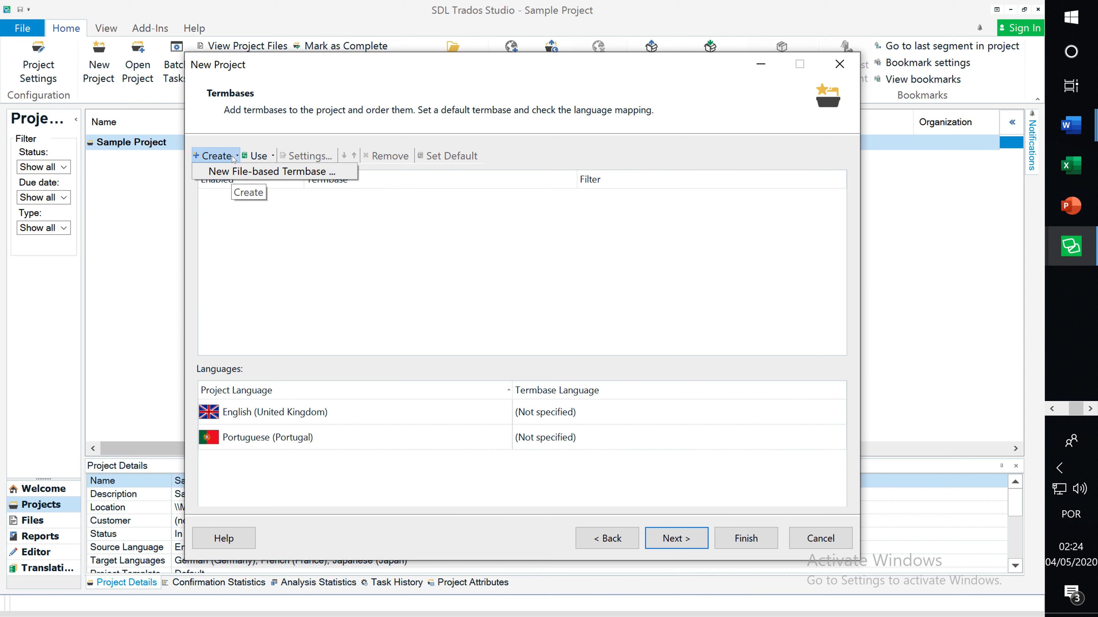
click(241, 173)
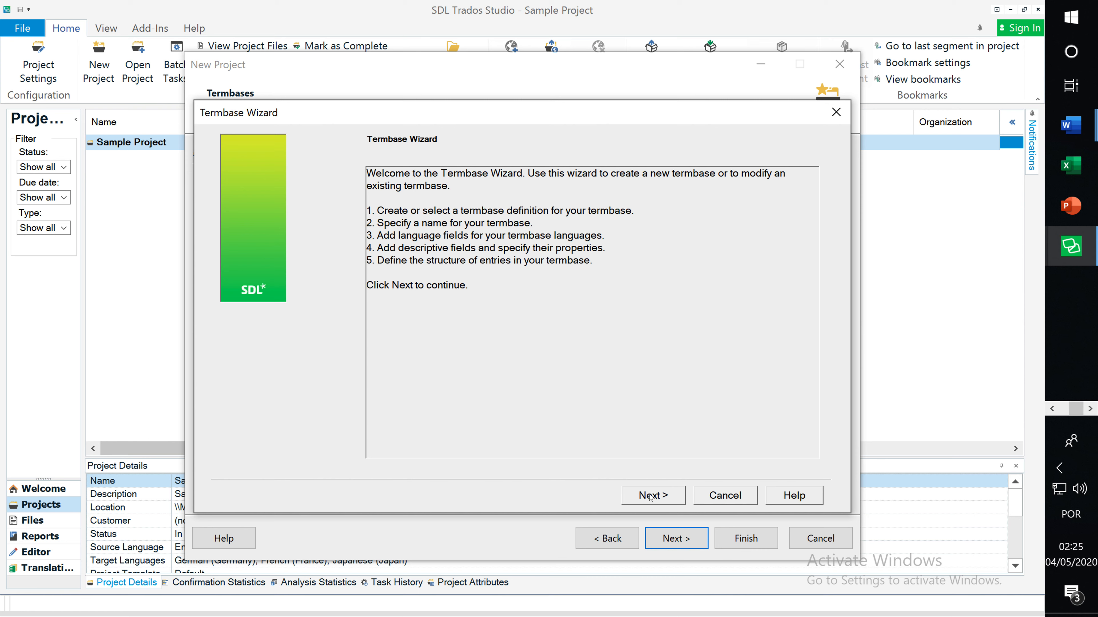
click(661, 499)
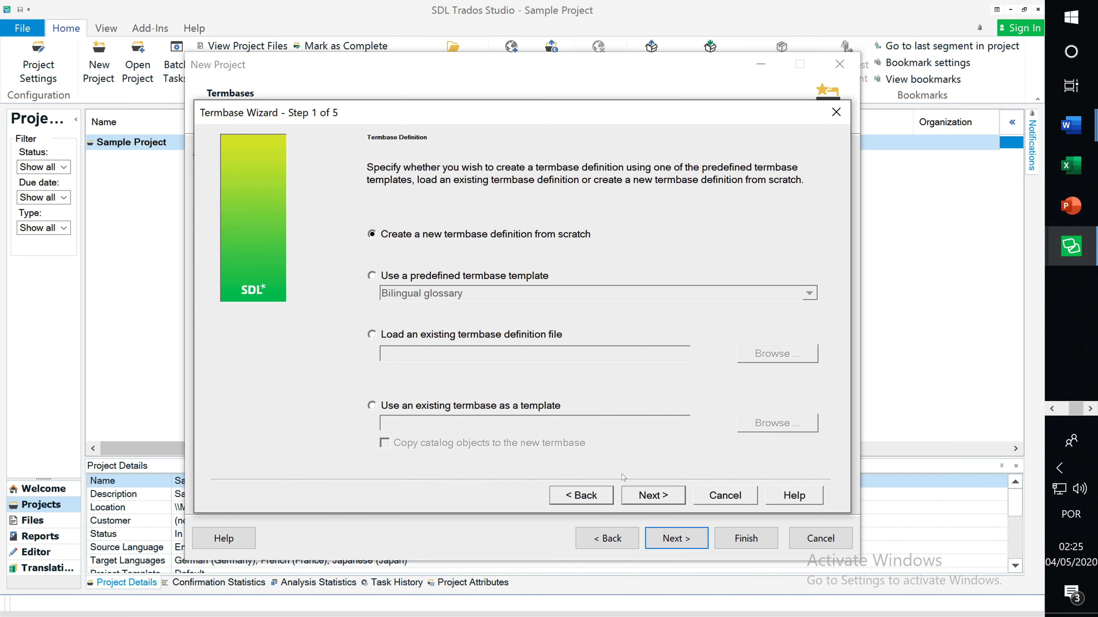
click(657, 494)
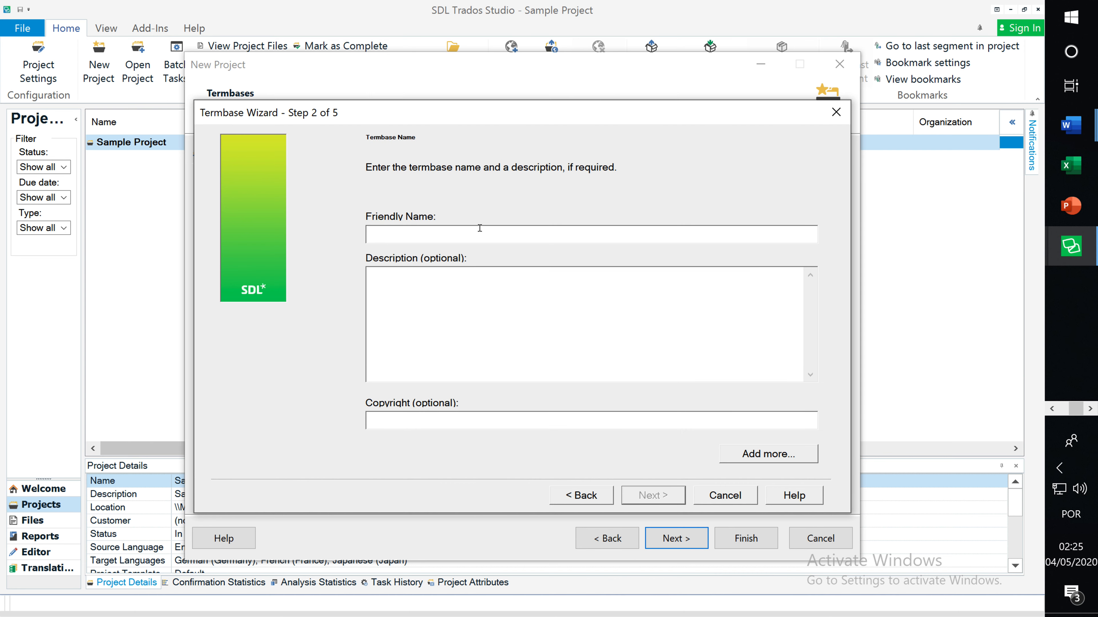
- Name the termbase "Tempy Mactempy EN-GB PT-PT" and continue to the language fields
text(Tempy)
key(BackSpace)
text(y Mactempy)
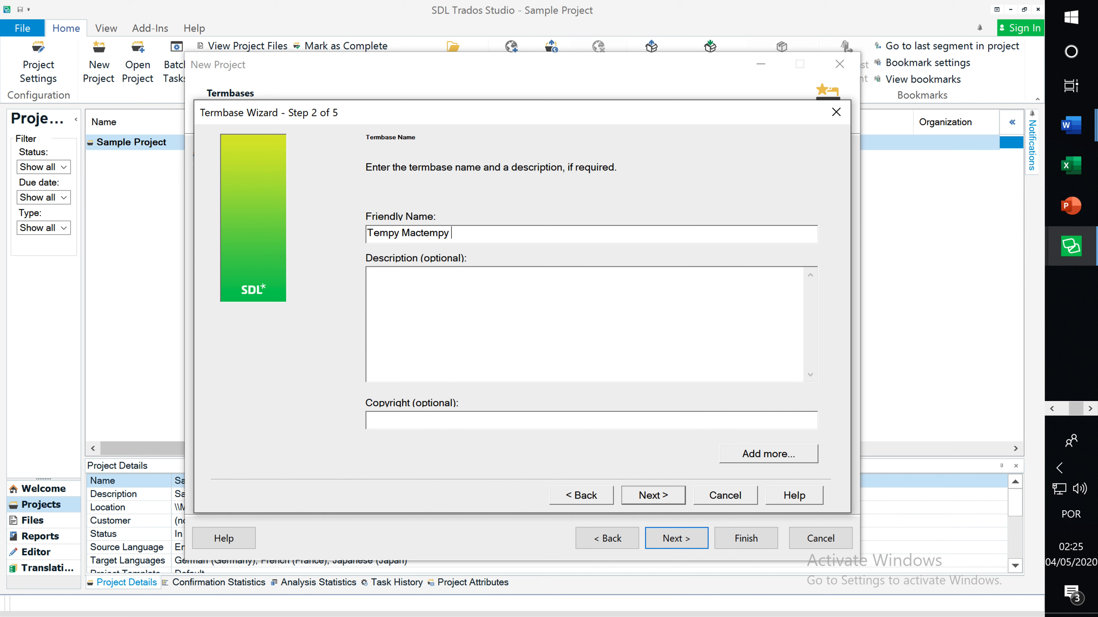
text( EN-GB PT-PT)
click(652, 495)
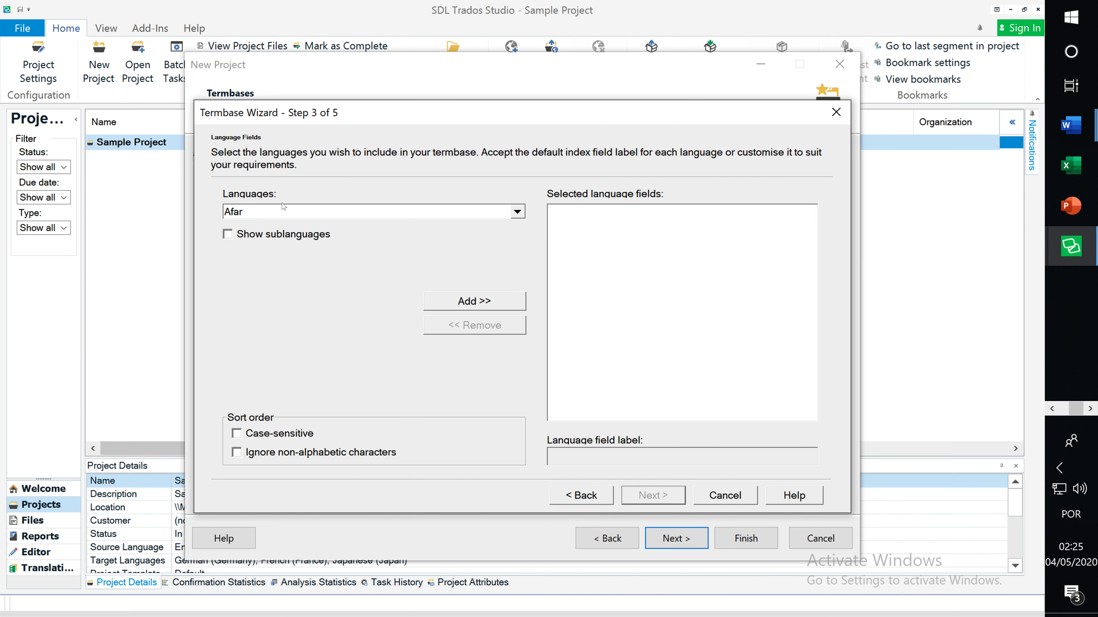
- Add English to the termbase's selected language fields
click(514, 213)
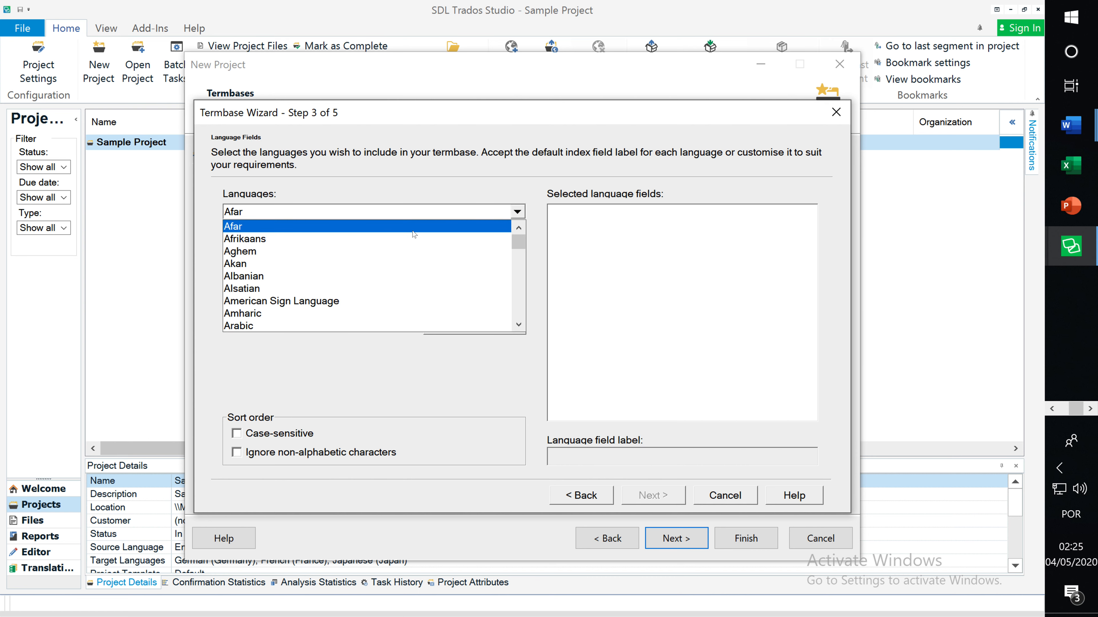
key(e)
scroll(350, 312, down, 5)
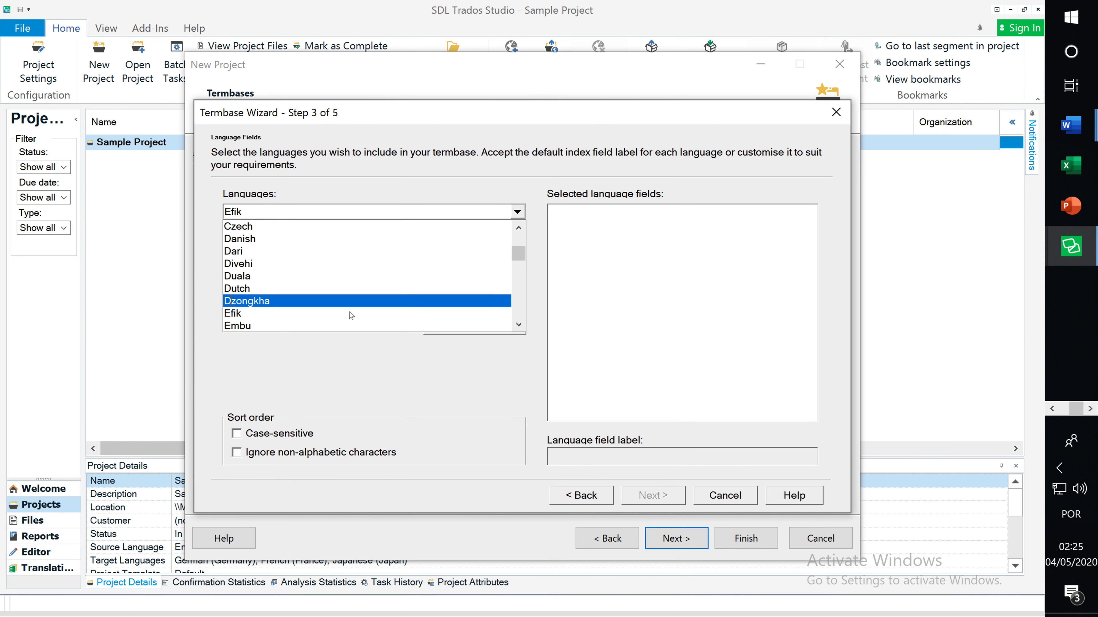
click(294, 288)
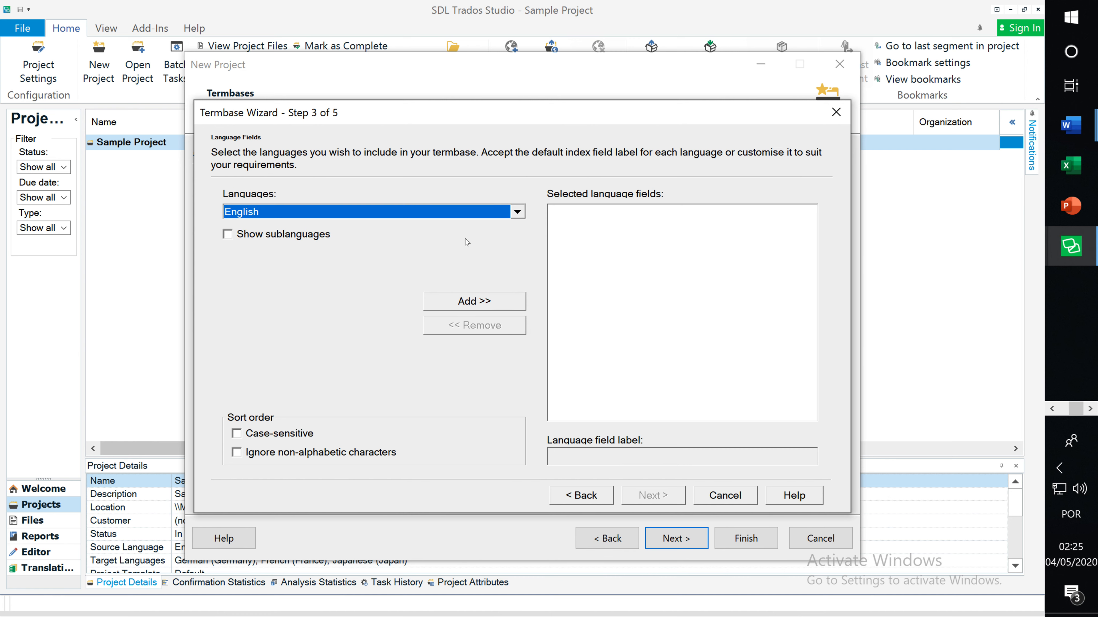
click(487, 305)
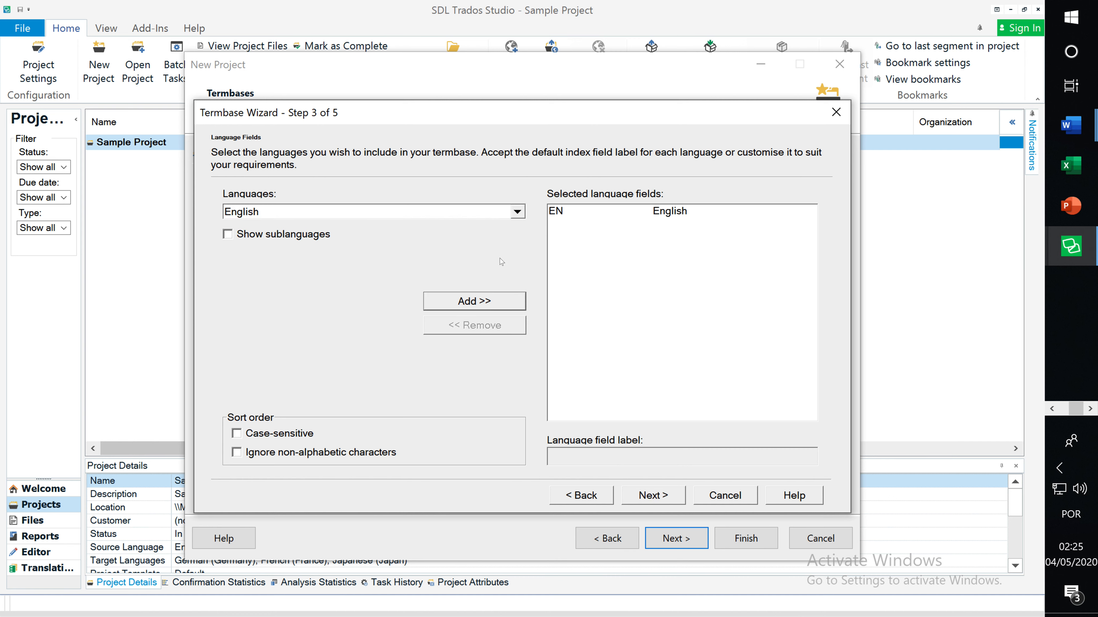
- Add Portuguese as the second language field of the termbase
click(327, 215)
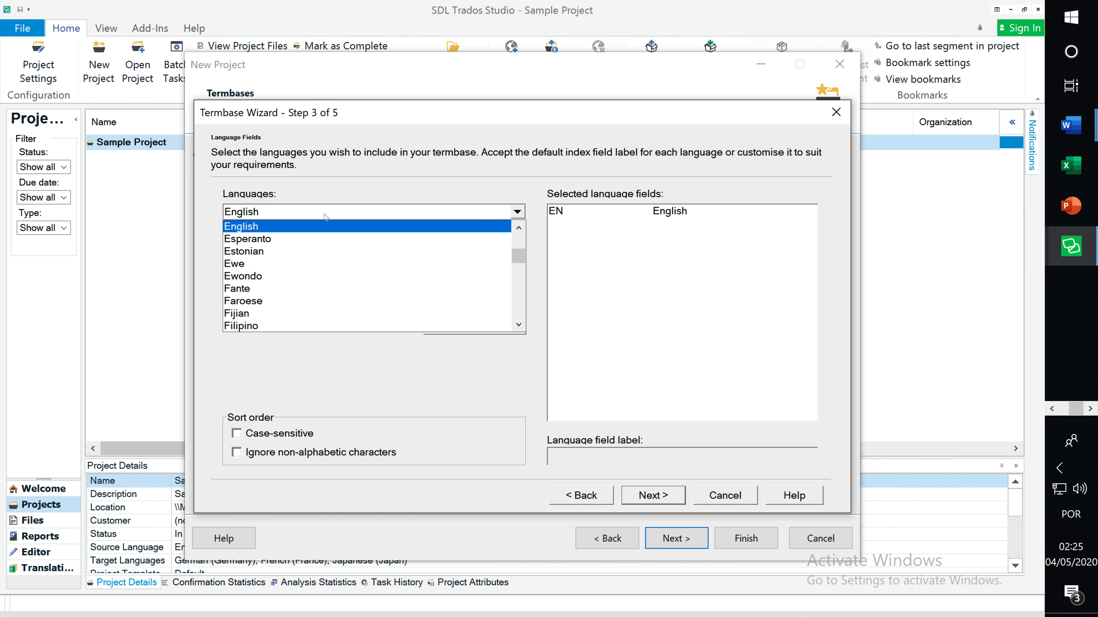
key(p)
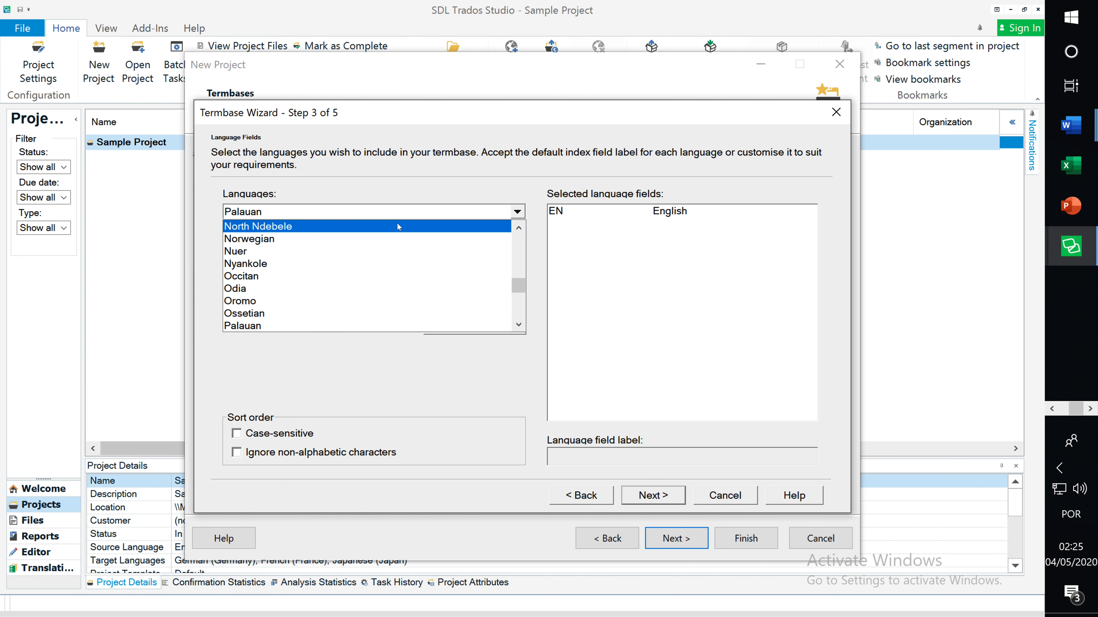
click(517, 326)
drag(516, 329, 516, 329)
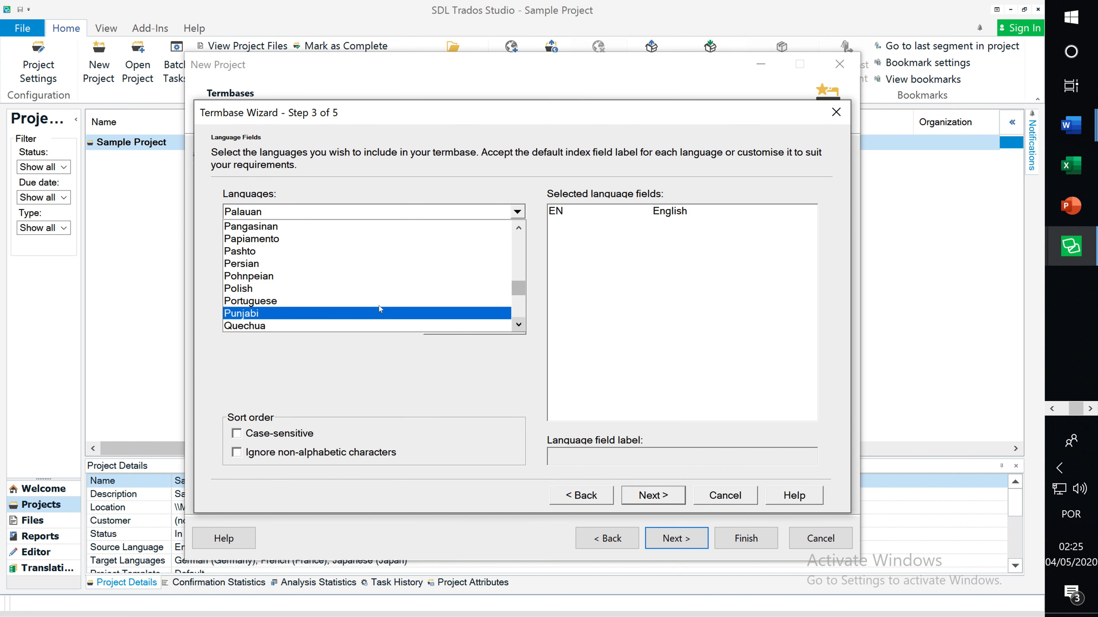
click(310, 296)
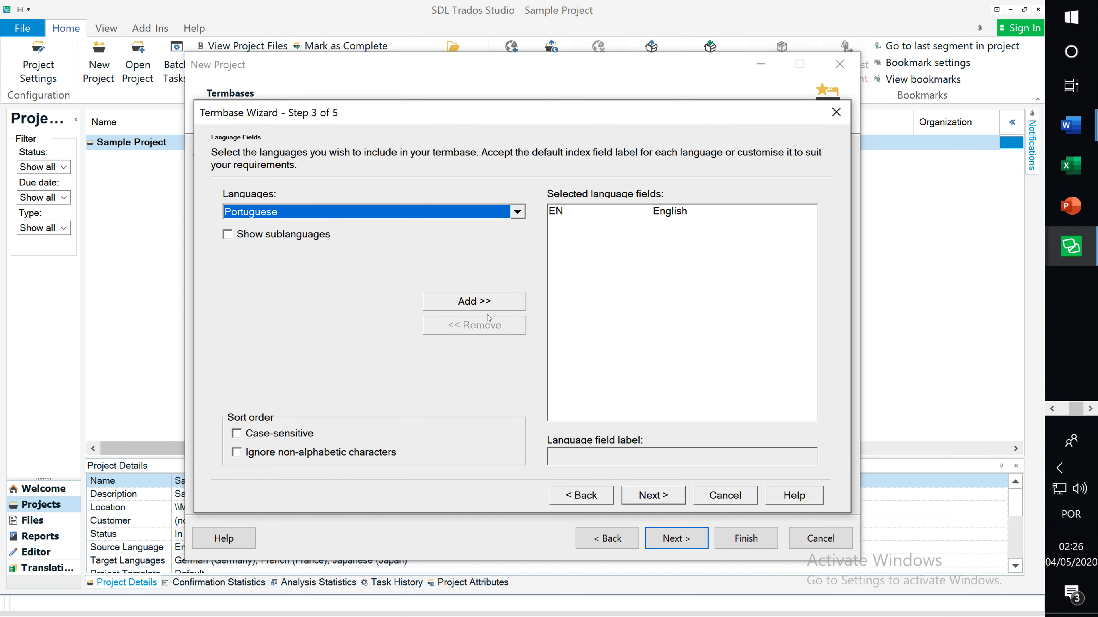
click(484, 304)
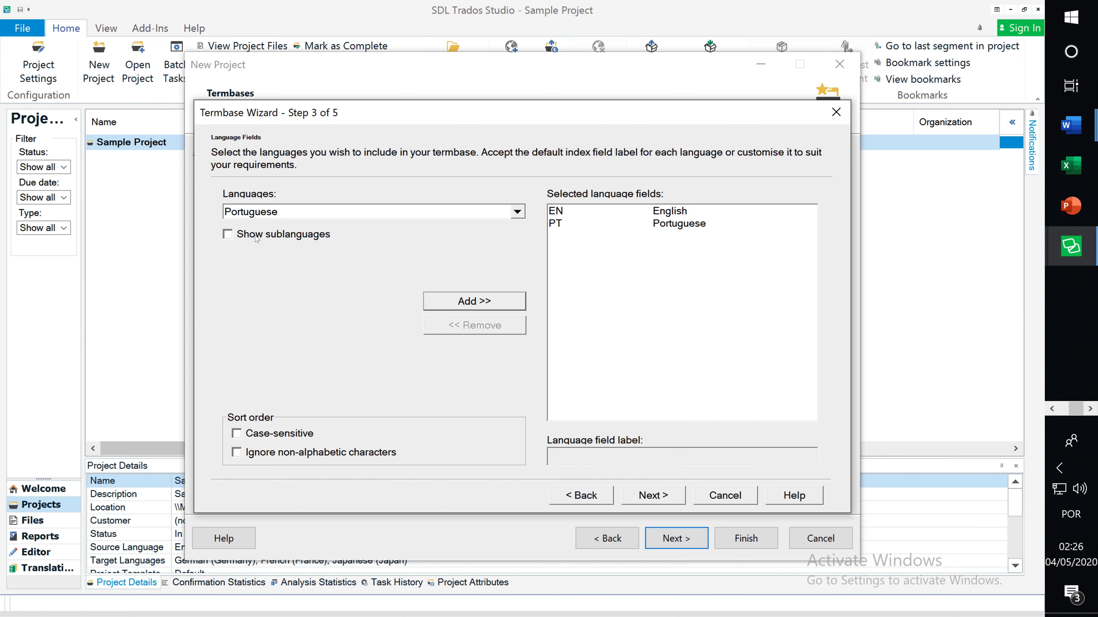
- Show the sublanguages, examine the English variants in the language list, and hide the sublanguages without choosing one
click(229, 237)
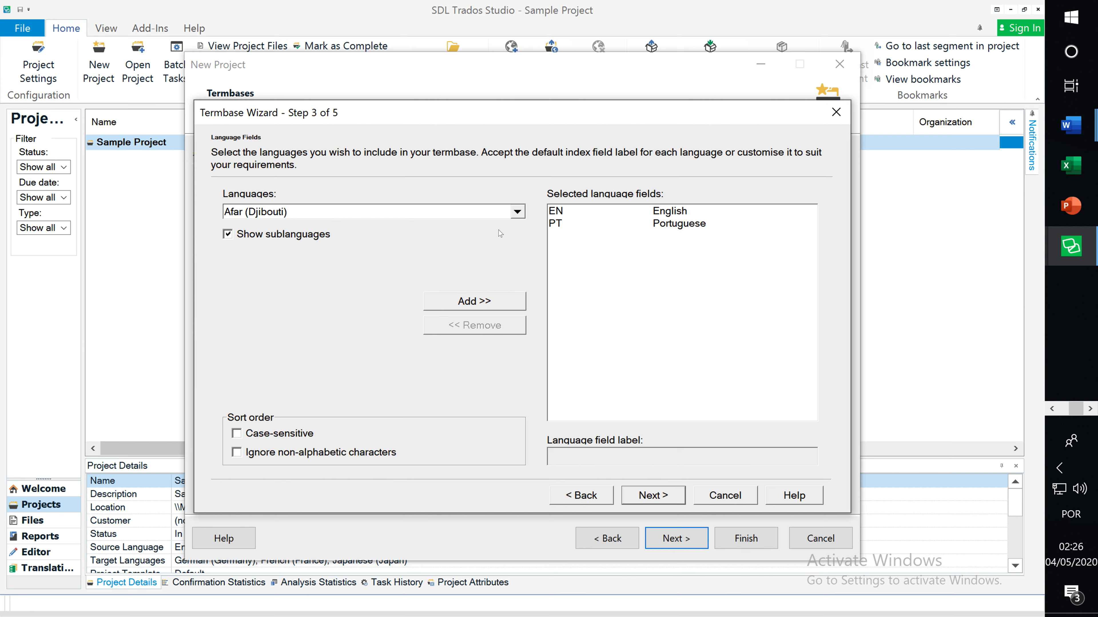
click(518, 212)
scroll(443, 296, down, 20)
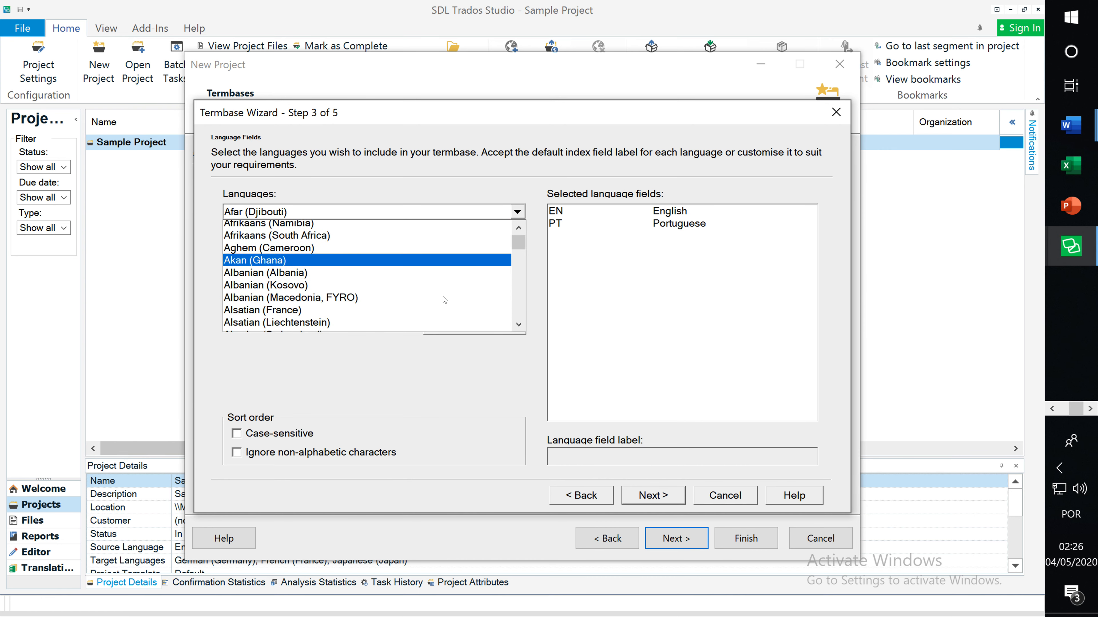
scroll(442, 296, down, 2)
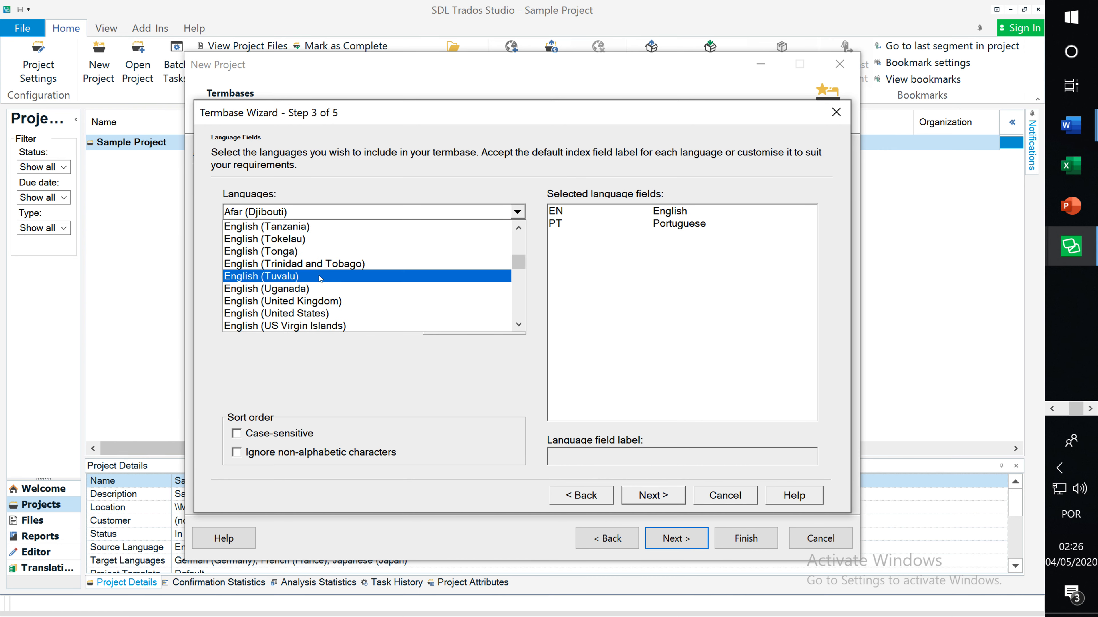
click(513, 183)
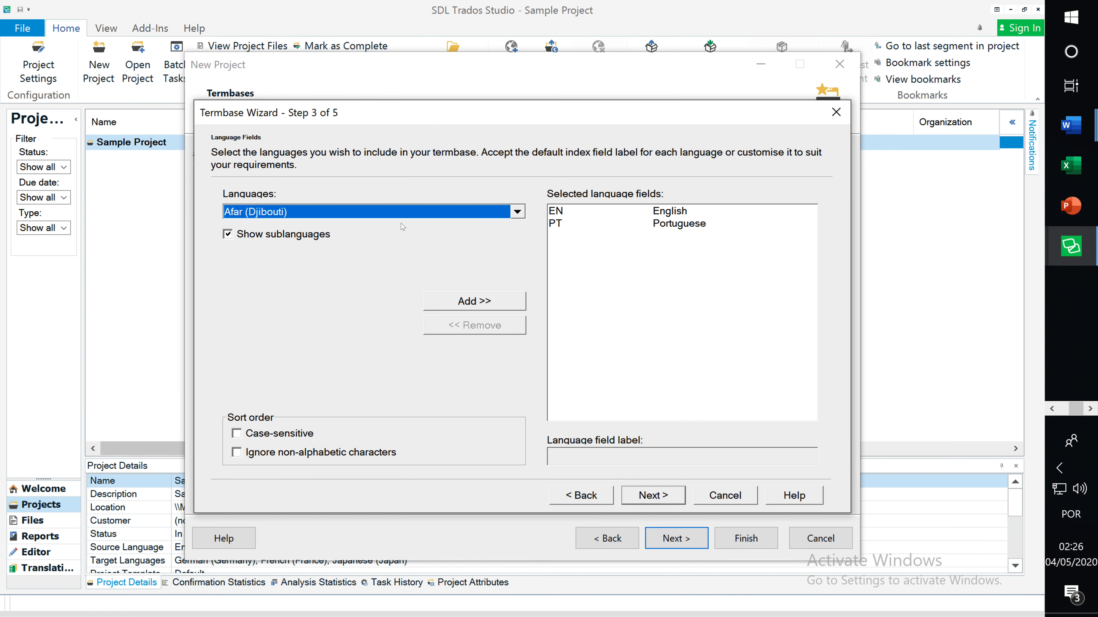
click(229, 235)
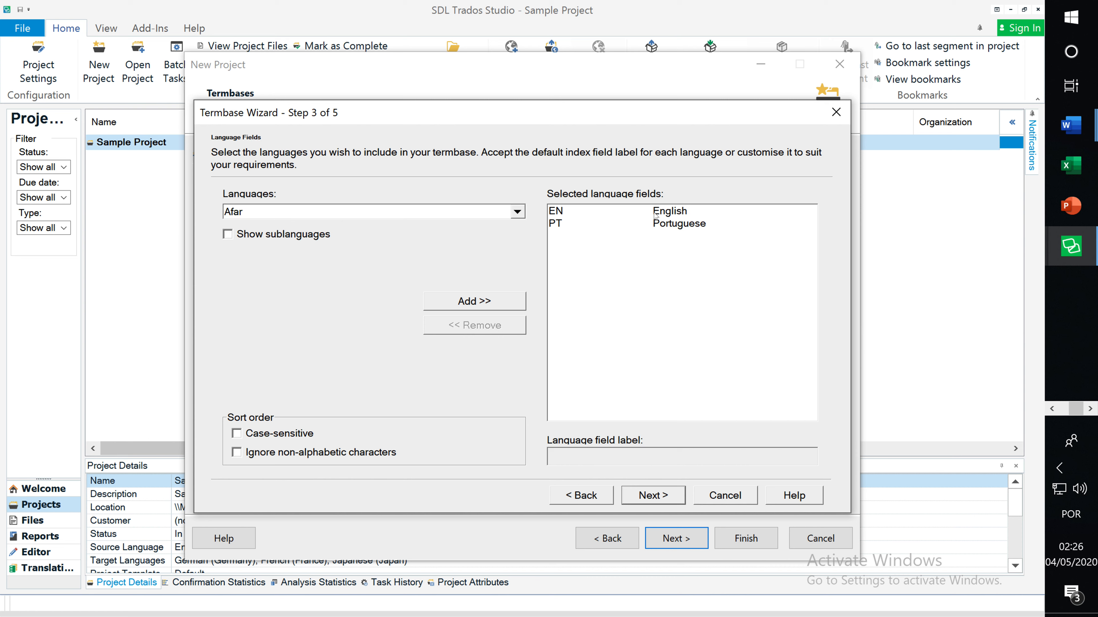
- Skip the descriptive fields and keep the default entry structure, advancing to the end of the Termbase Wizard
click(649, 497)
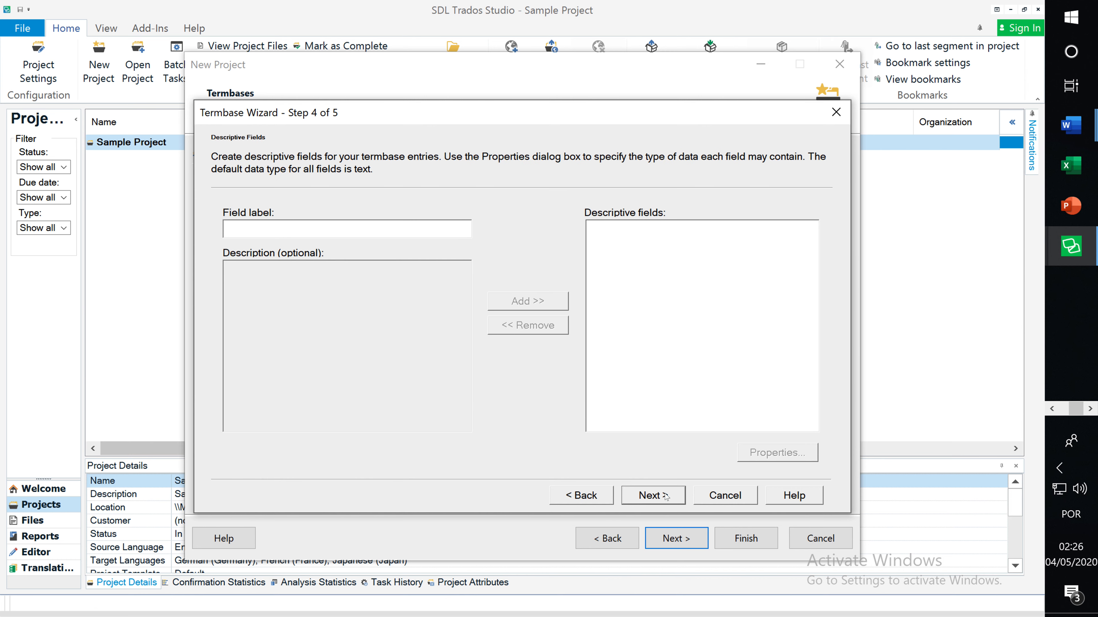
click(655, 495)
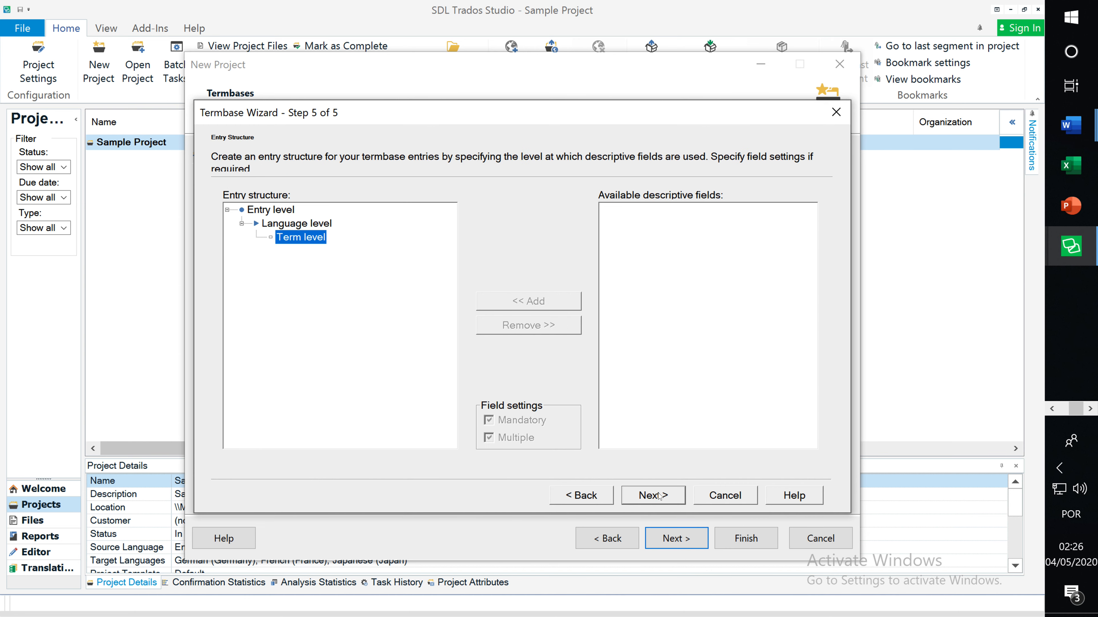
click(660, 497)
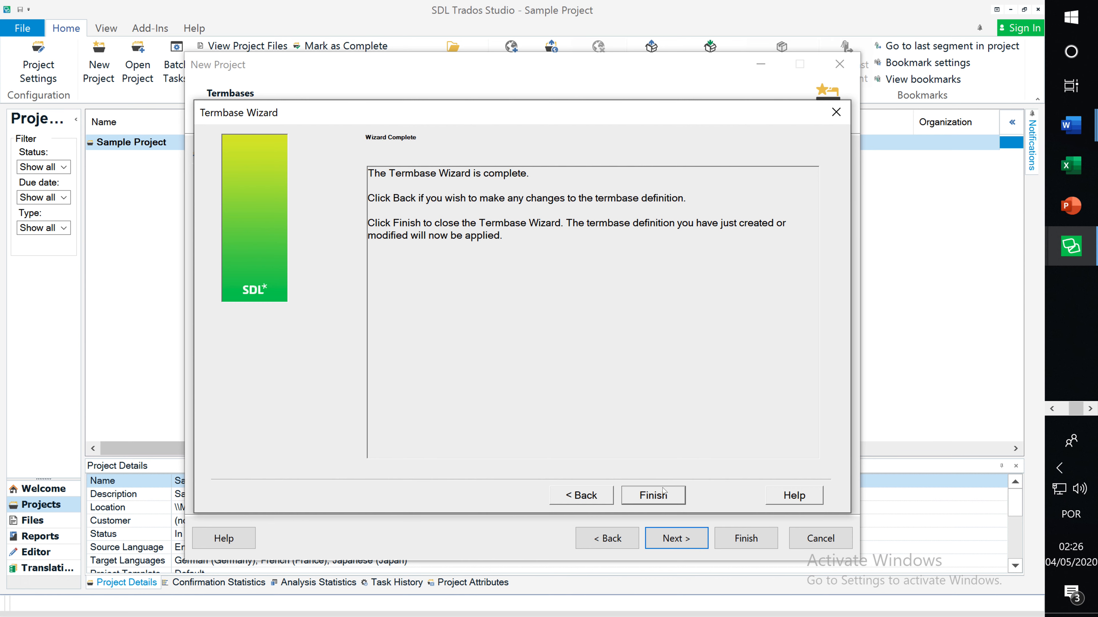
- Go back to the start of the Termbase Wizard and advance again to the language fields, keeping the definition and name
click(578, 495)
click(577, 496)
click(577, 496)
click(578, 496)
click(577, 496)
click(577, 496)
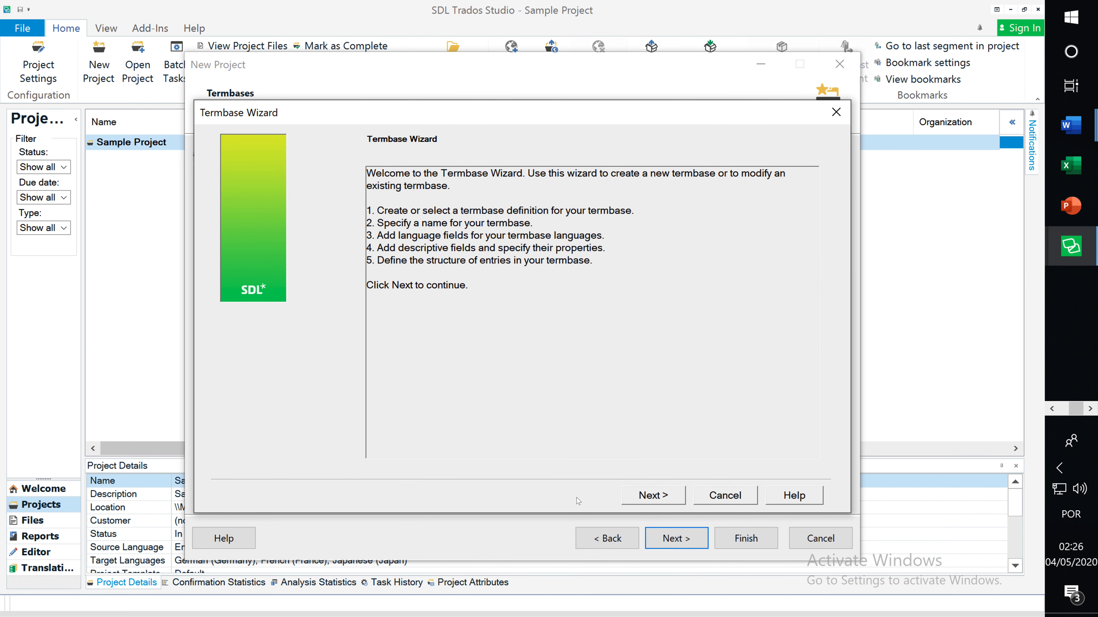
click(661, 497)
click(661, 496)
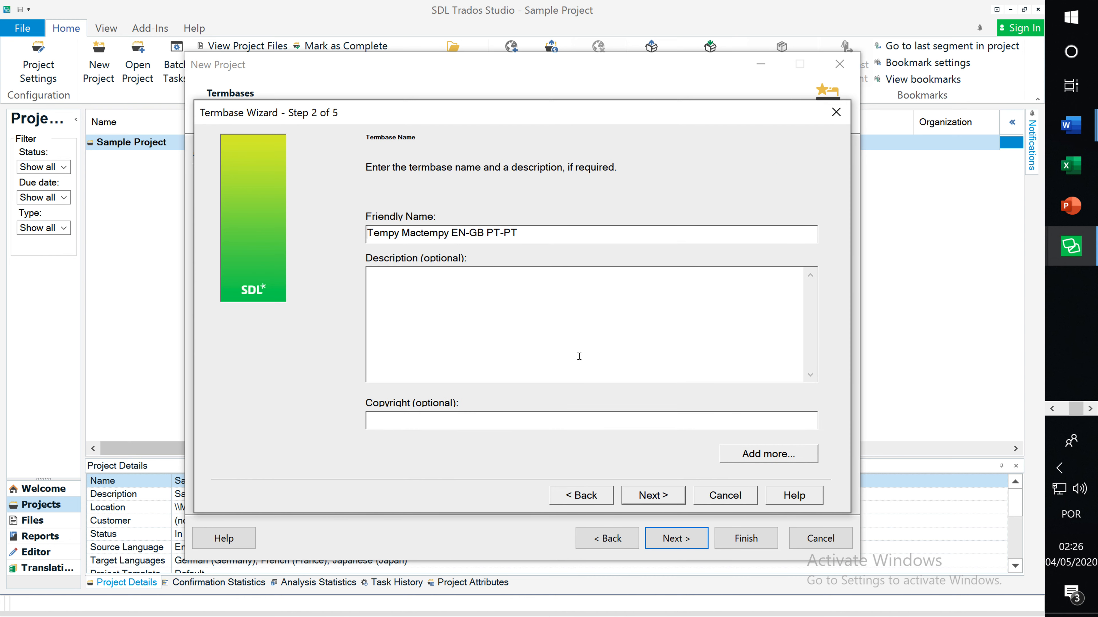
click(653, 496)
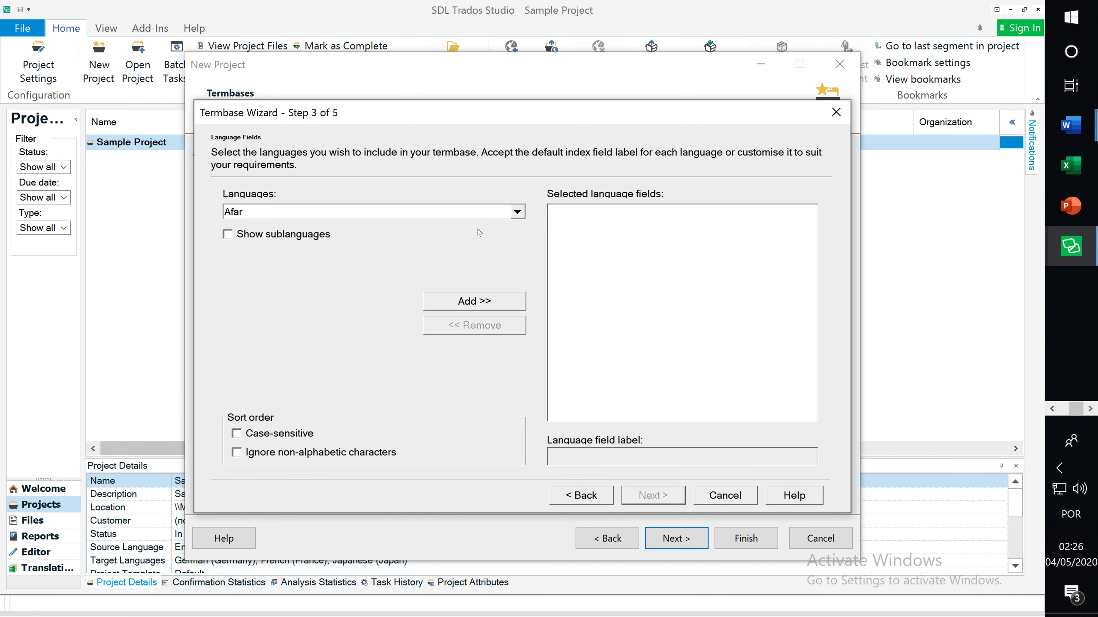
- Select English in the language list and add it to the termbase's language fields
click(517, 212)
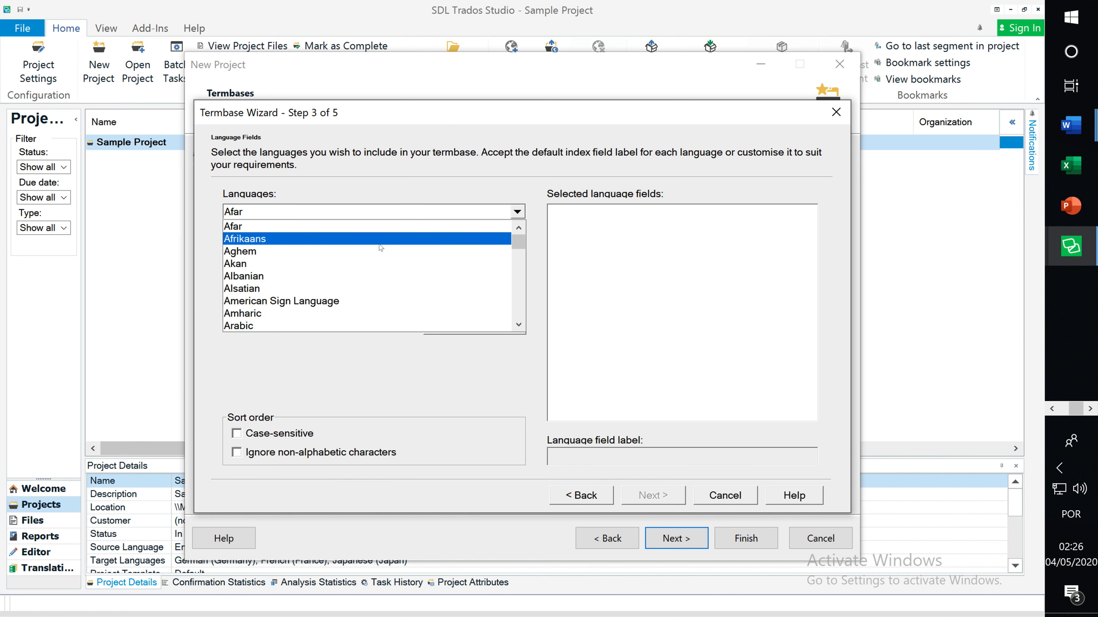
key(e)
scroll(366, 302, down, 3)
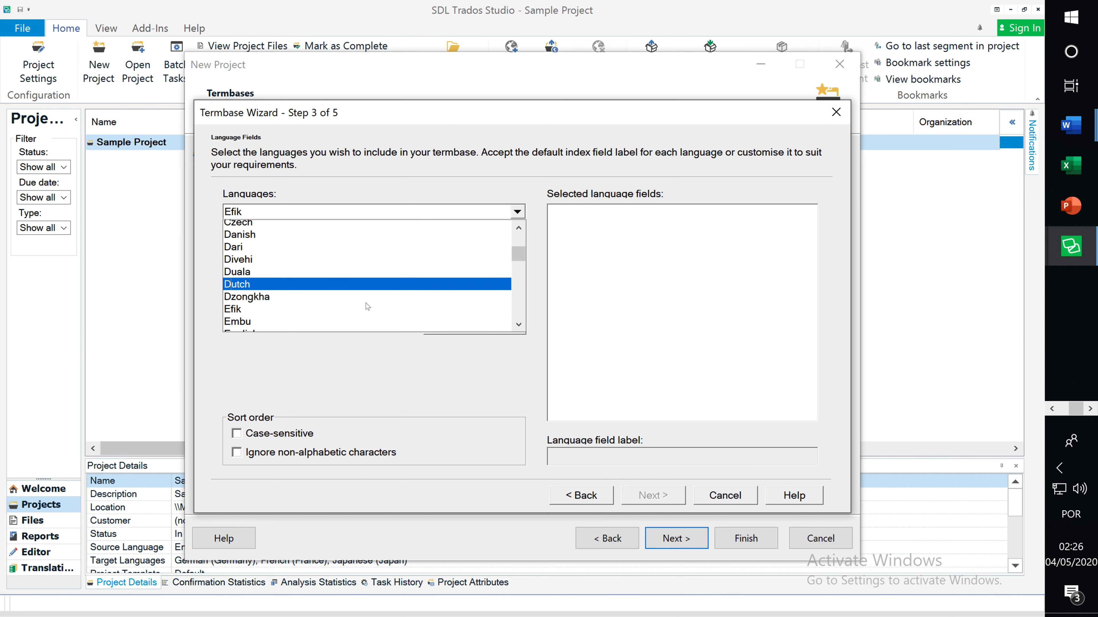
click(298, 300)
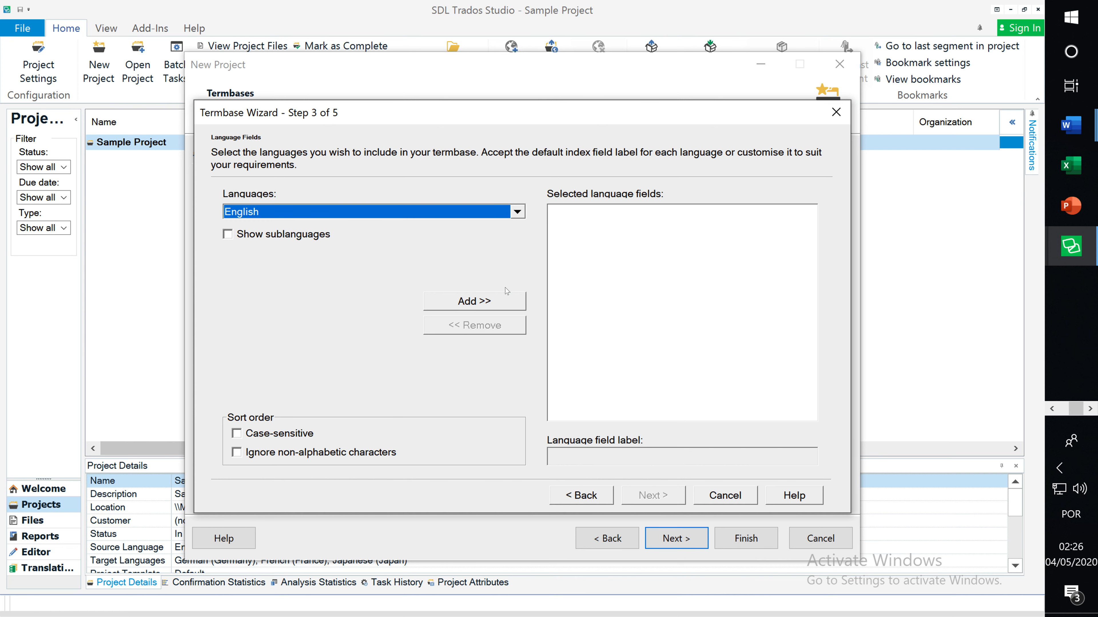
click(503, 301)
- Select Portuguese and add it to the termbase's language fields alongside English
click(517, 212)
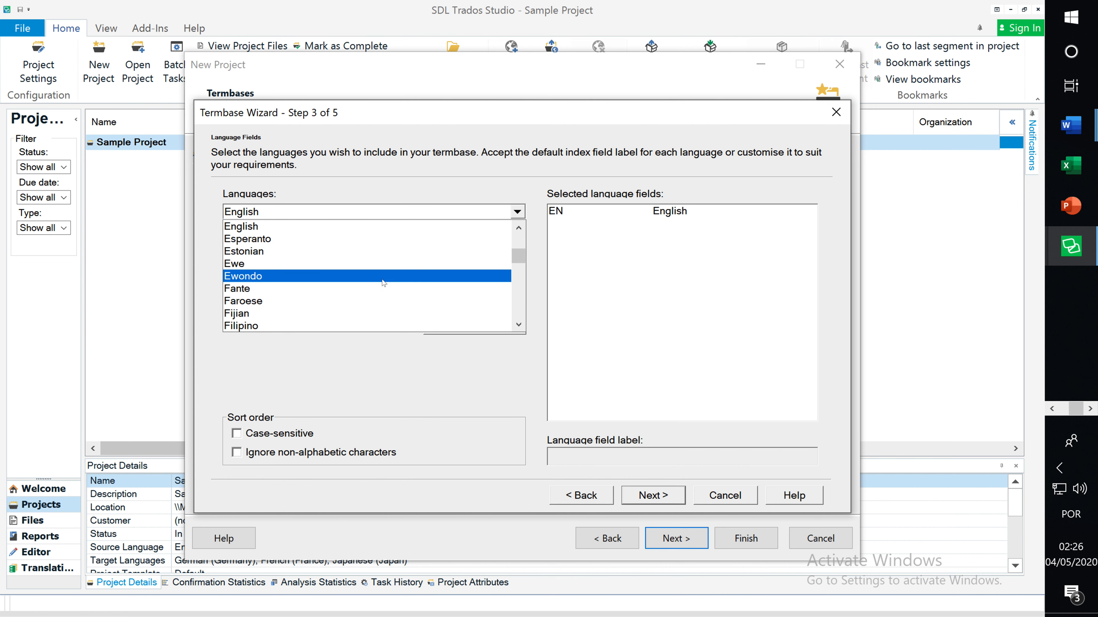
key(q)
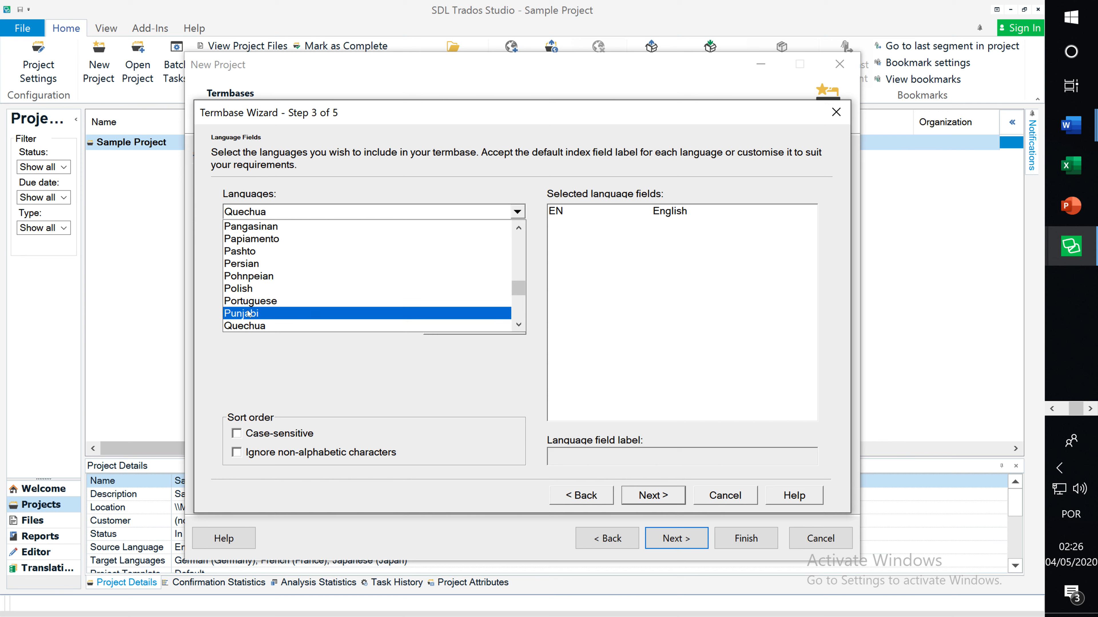
click(325, 204)
key(p)
click(363, 211)
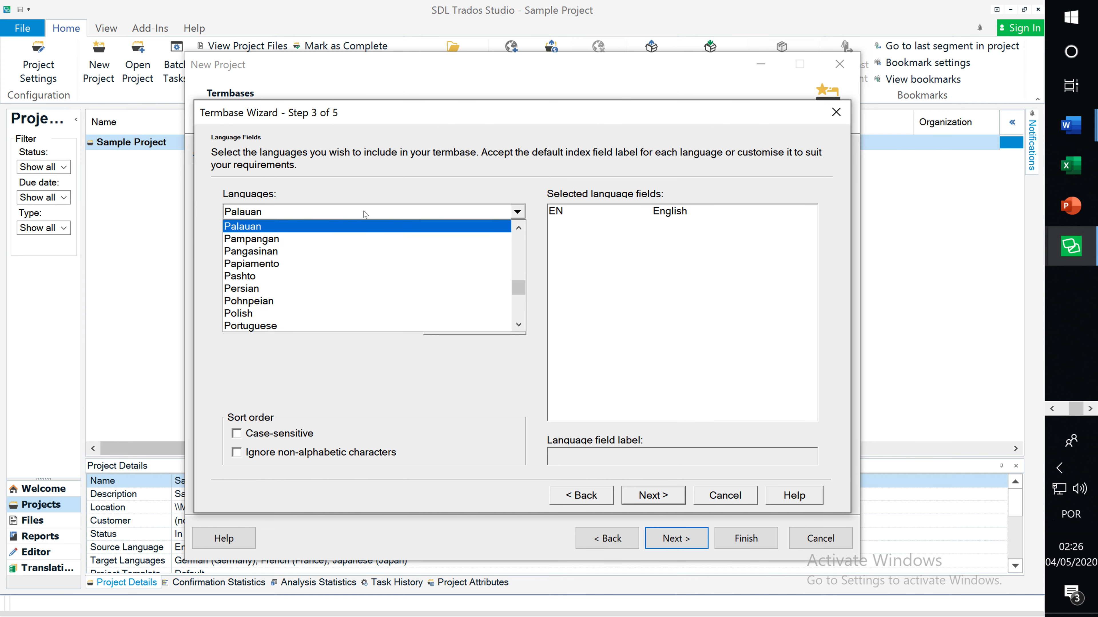
click(257, 327)
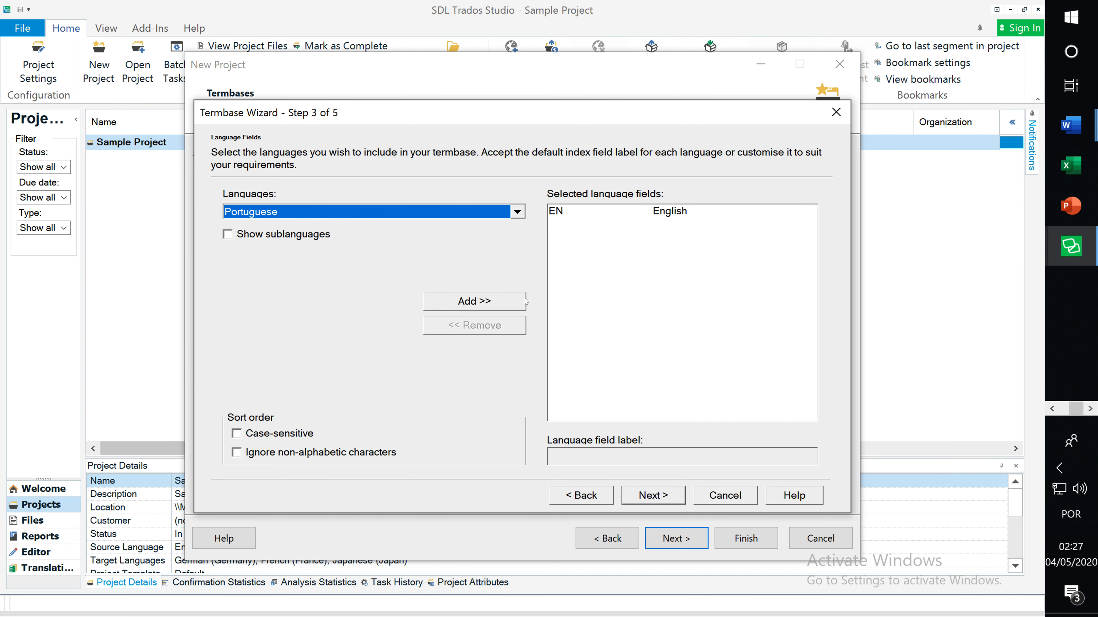
click(500, 310)
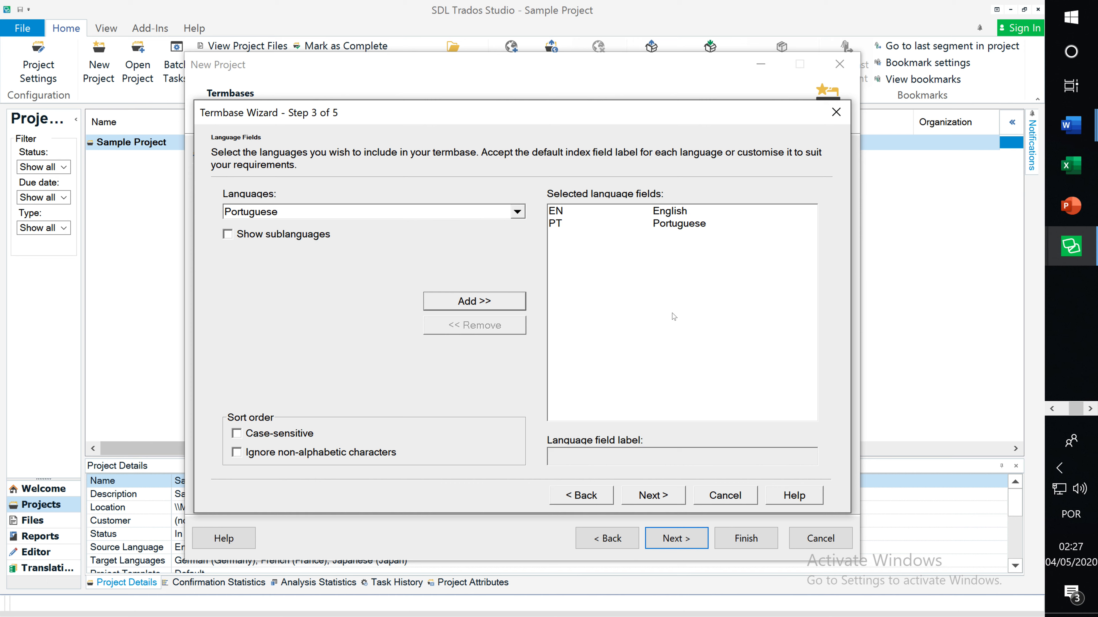
- Complete the Termbase Wizard with English and Portuguese, no descriptive fields and the default entry structure, adding the termbase to the project
click(661, 497)
click(660, 496)
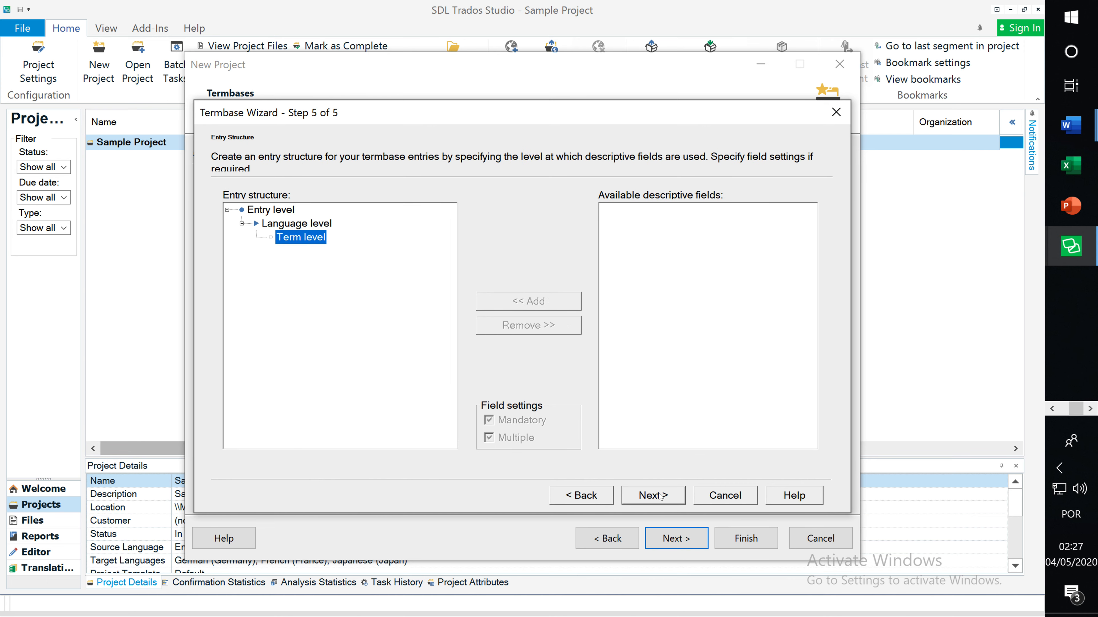
click(660, 496)
click(653, 495)
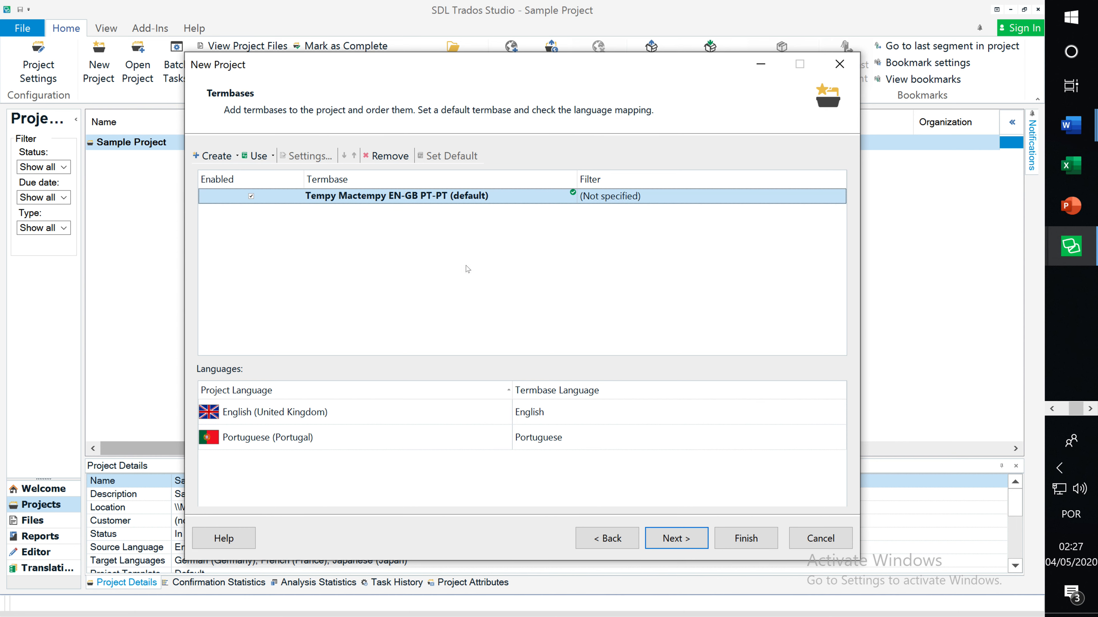
- Skip the PerfectMatch documents and keep "Prepare without project TM" as the project's task sequence
click(667, 541)
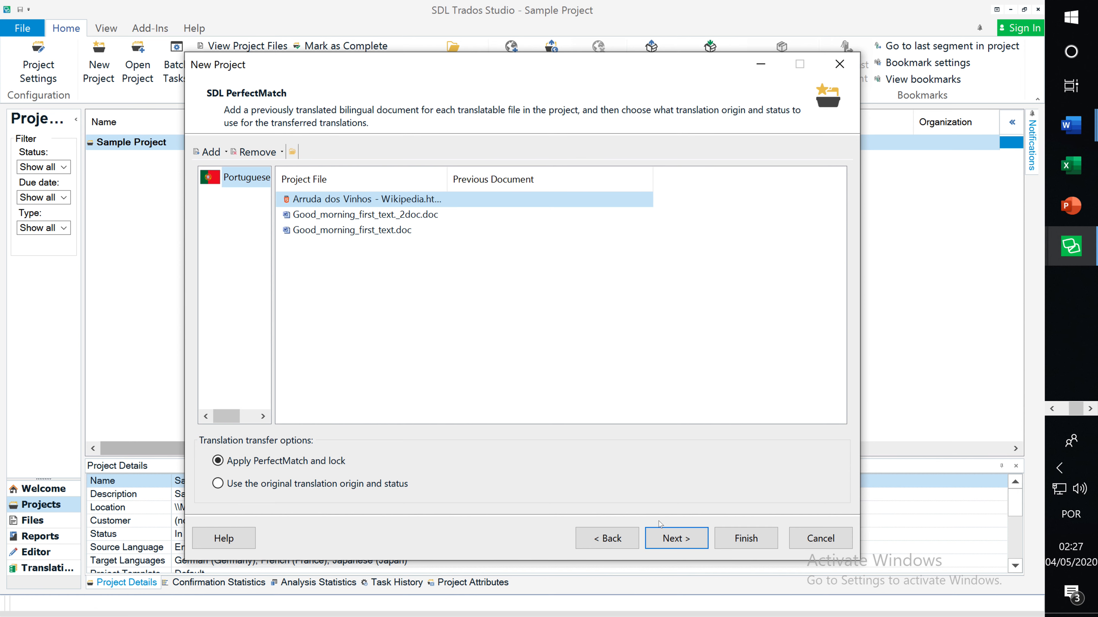
click(674, 540)
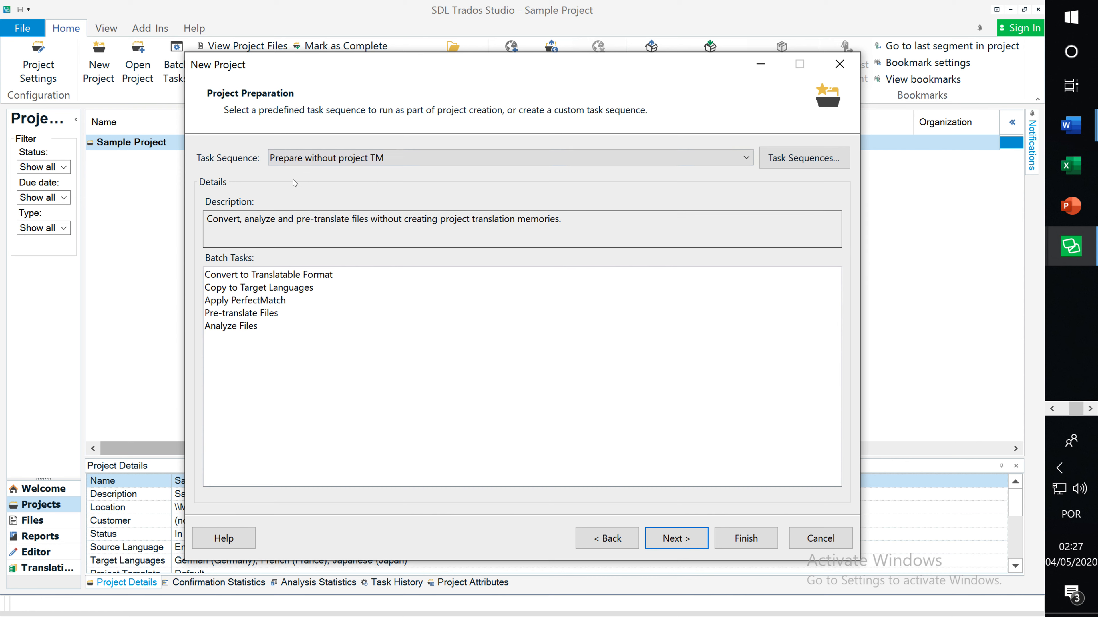
click(746, 160)
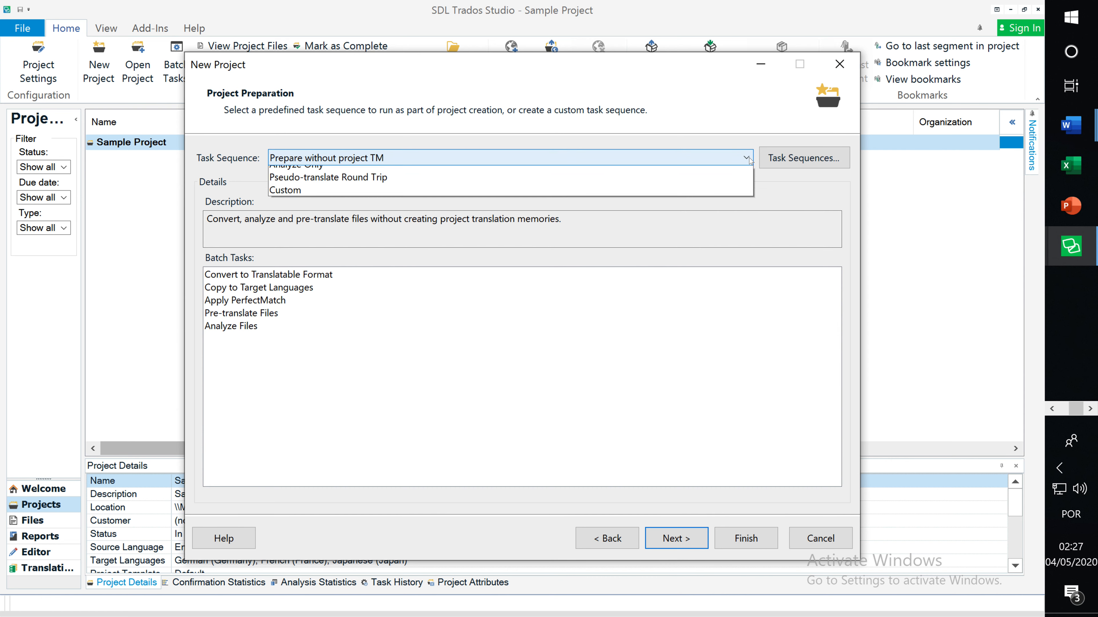
click(746, 159)
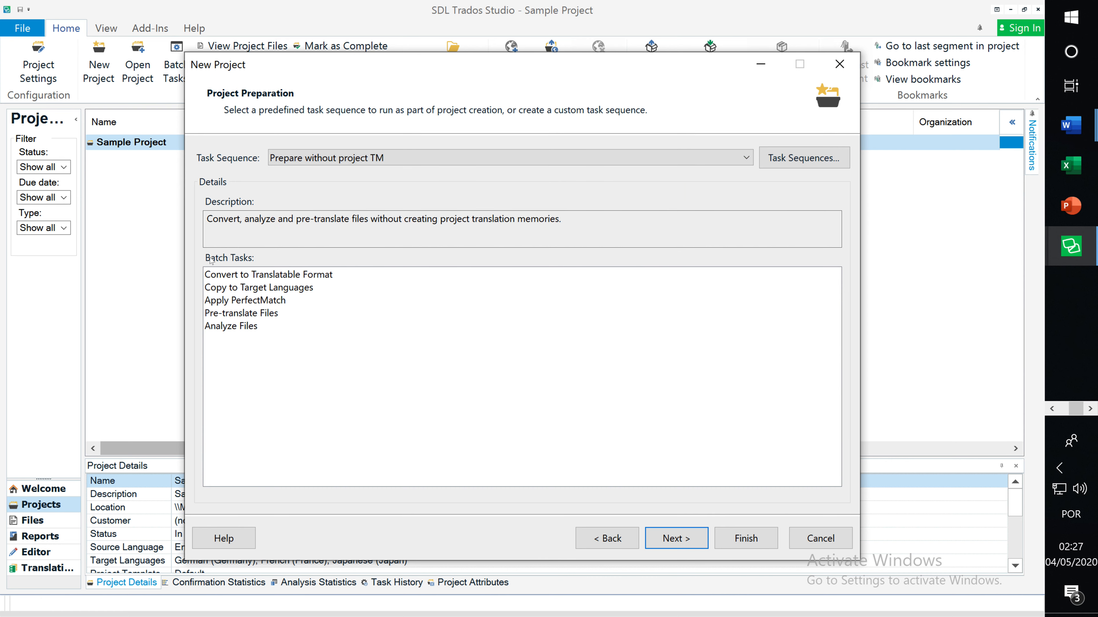
- Review each batch task in the preparation sequence, from Convert to Translatable Format through Analyze Files
click(241, 276)
click(237, 288)
click(233, 301)
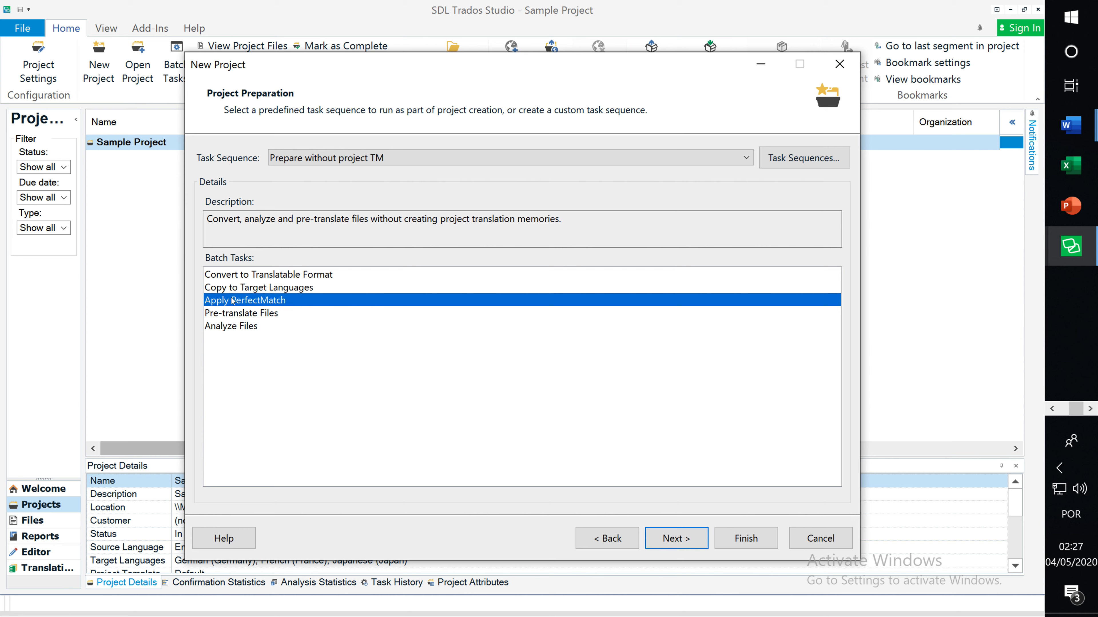
click(231, 314)
click(229, 328)
click(243, 314)
click(244, 300)
click(248, 287)
click(256, 280)
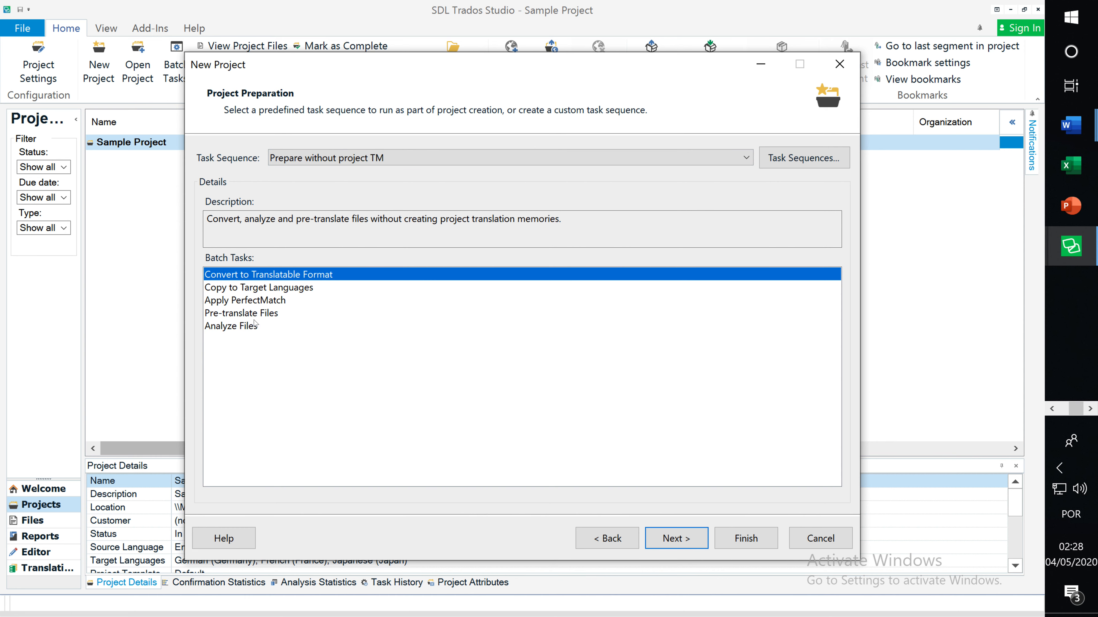
- Keep the default batch processing settings, check the project summary, and create the project without storing its settings for future use
click(683, 541)
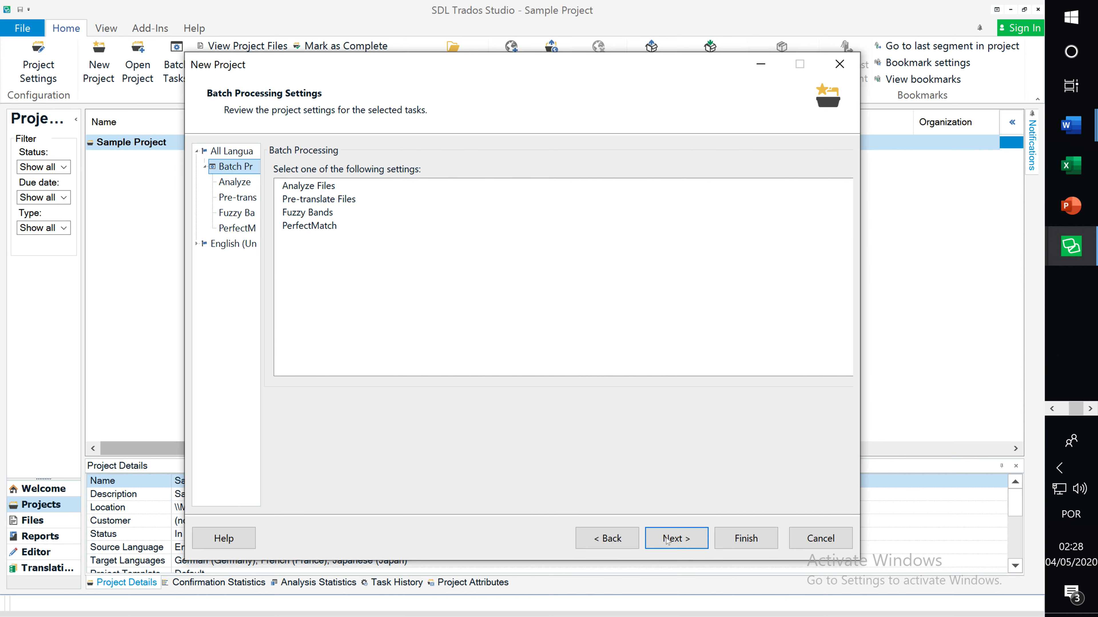
click(683, 543)
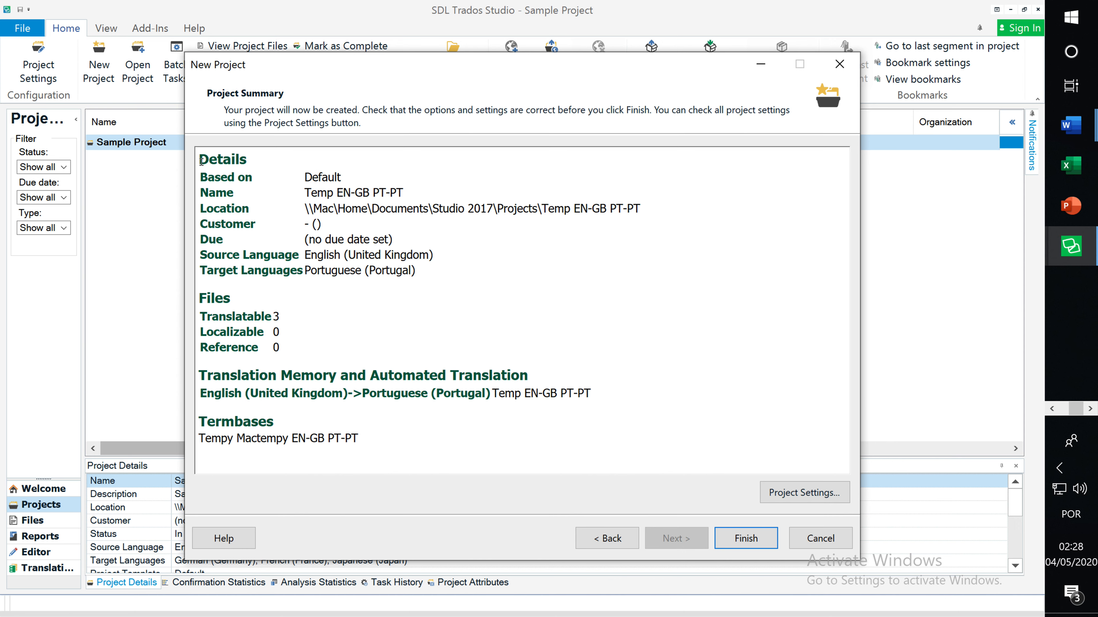
drag(201, 161, 381, 471)
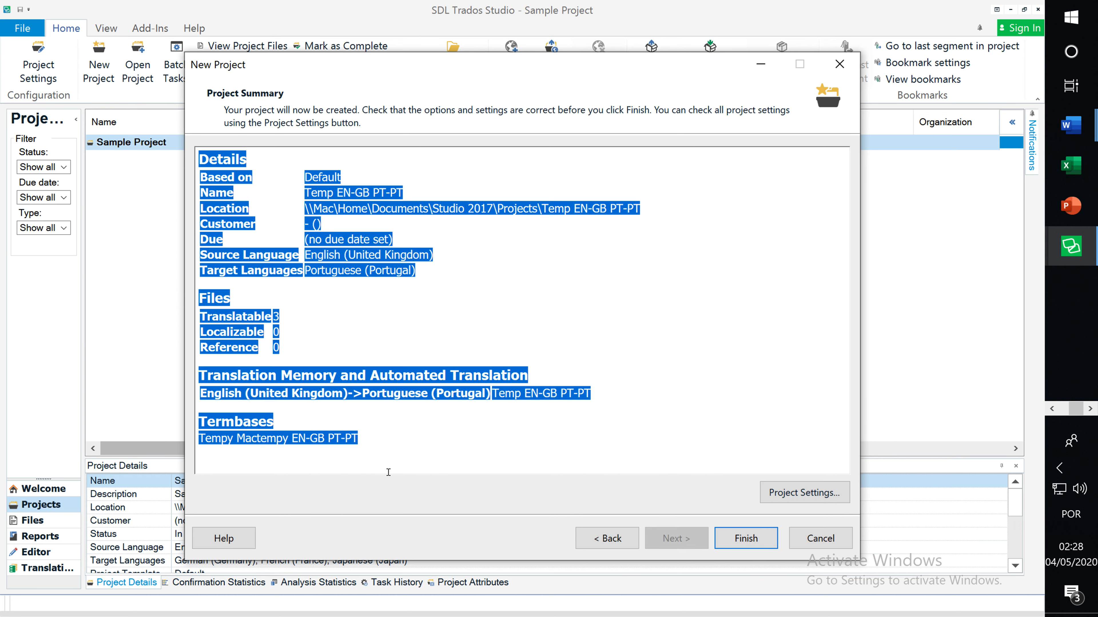
click(346, 270)
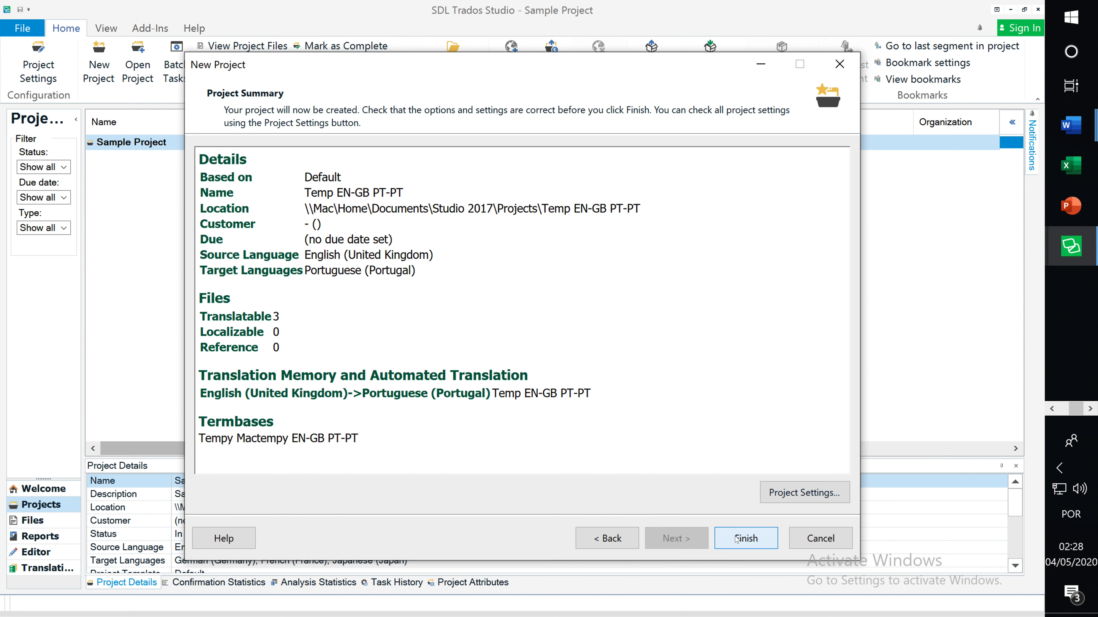
click(745, 539)
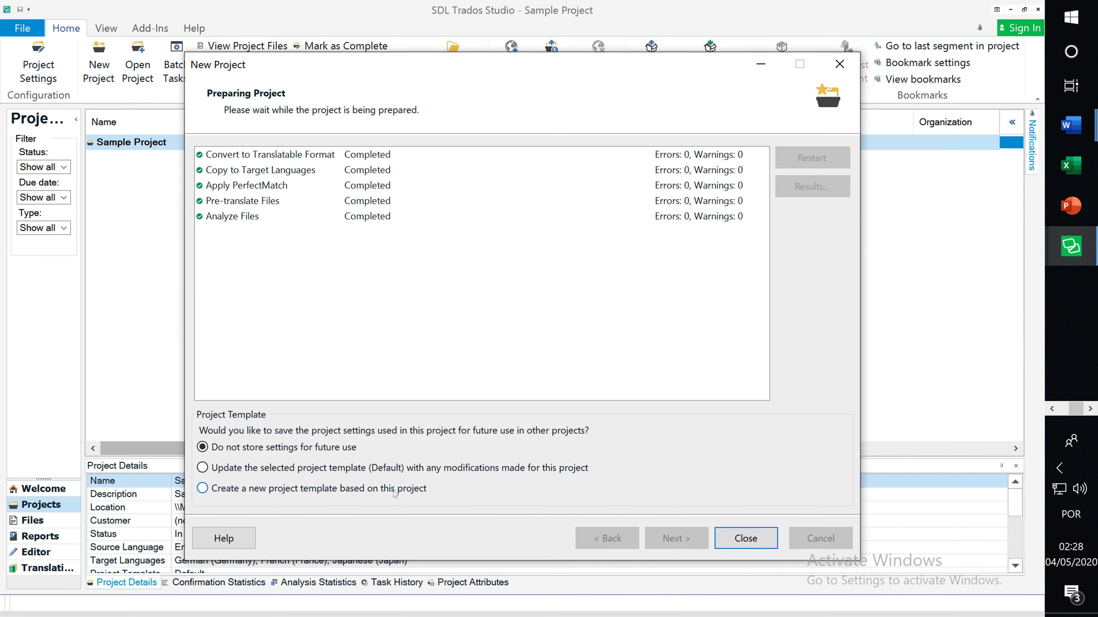
click(746, 539)
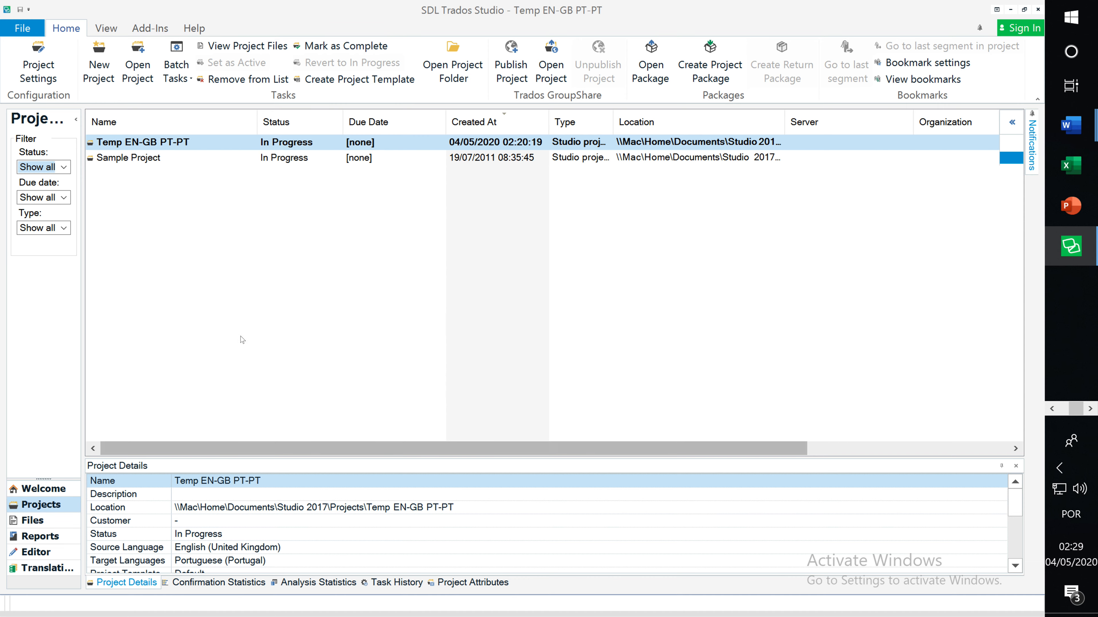
- Open Good_morning_first_text.doc from the Temp EN-GB PT-PT project for translation and confirm segment 1 as "Bom dia."
double_click(140, 143)
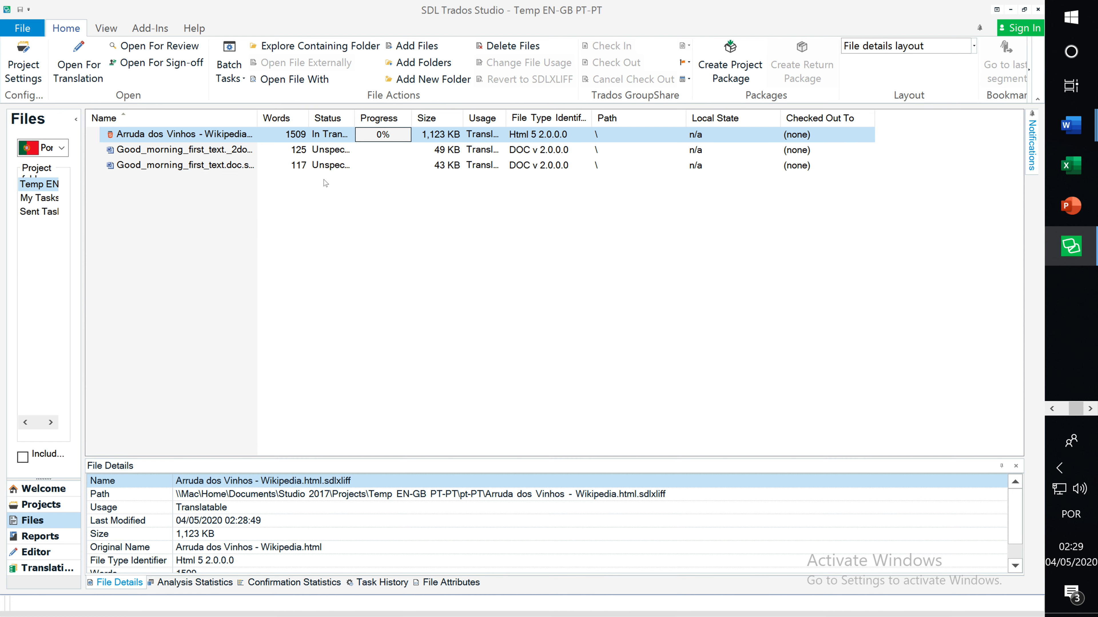
double_click(168, 167)
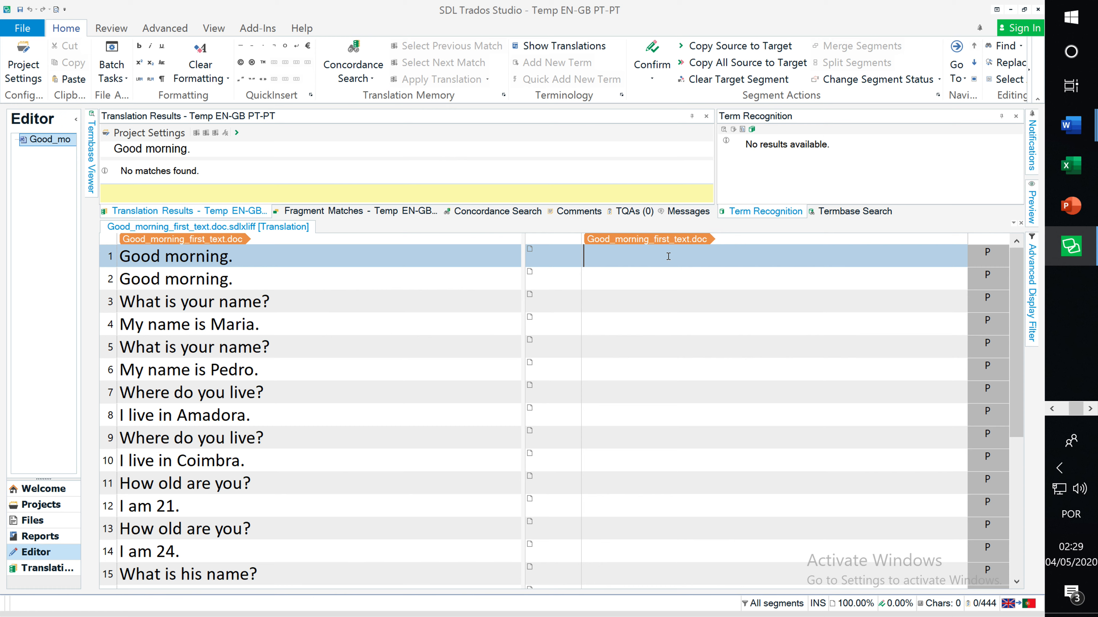
text(Bom dia.)
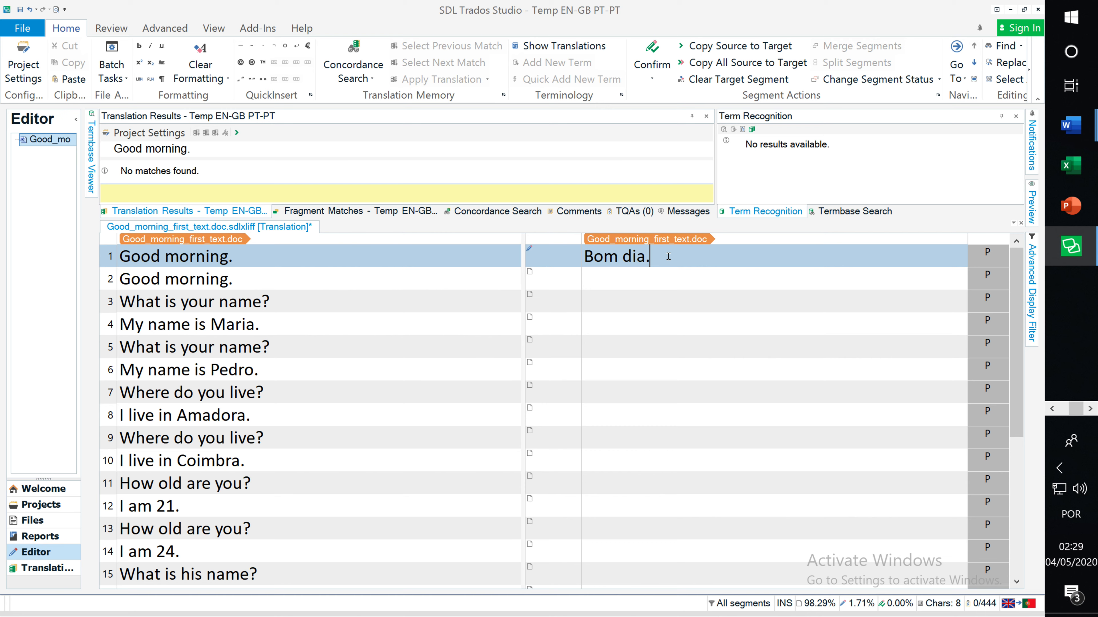
key(ctrl+Return)
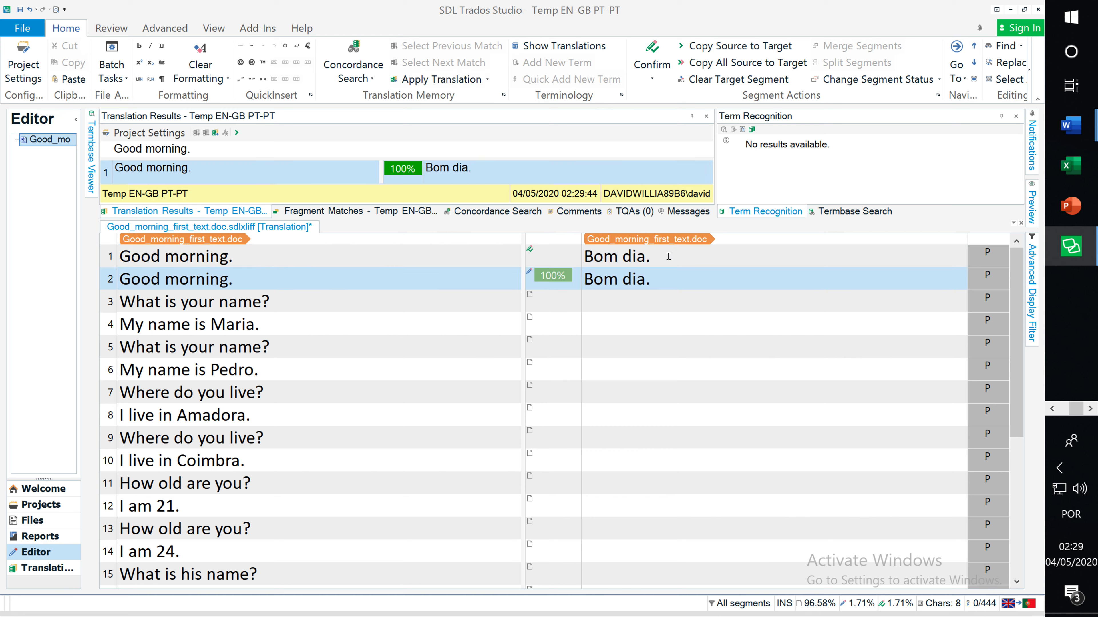
right_click(645, 280)
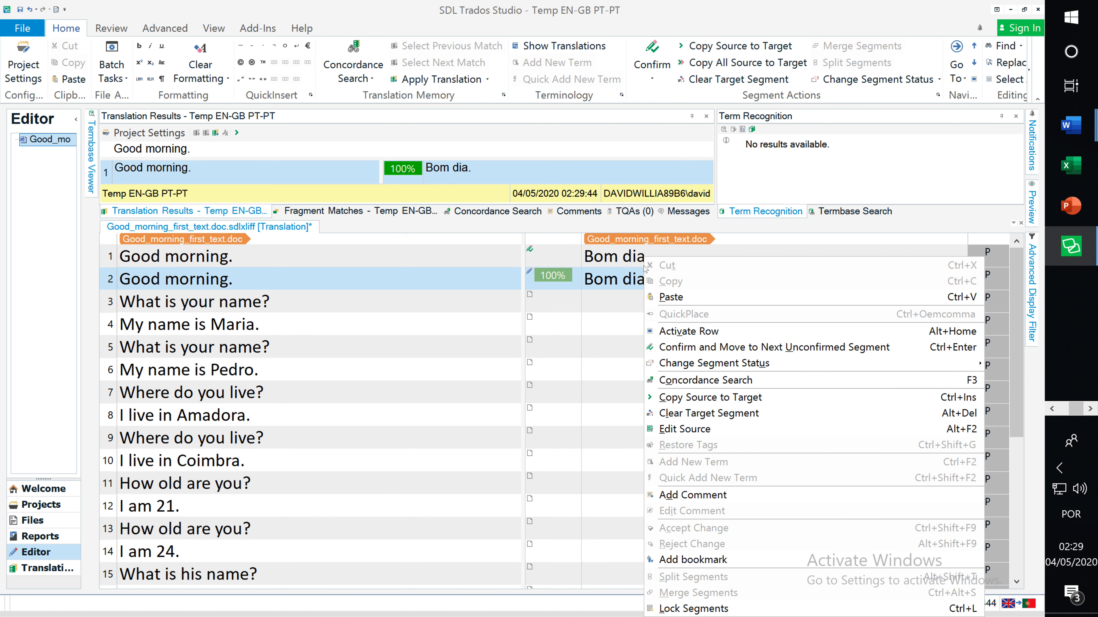
click(636, 277)
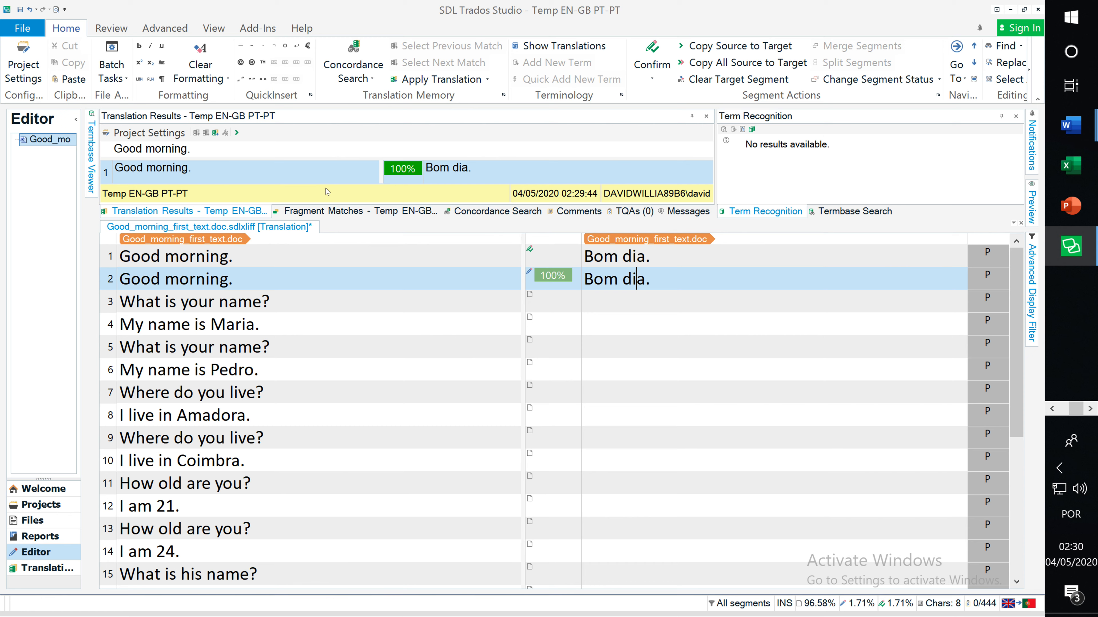
click(299, 263)
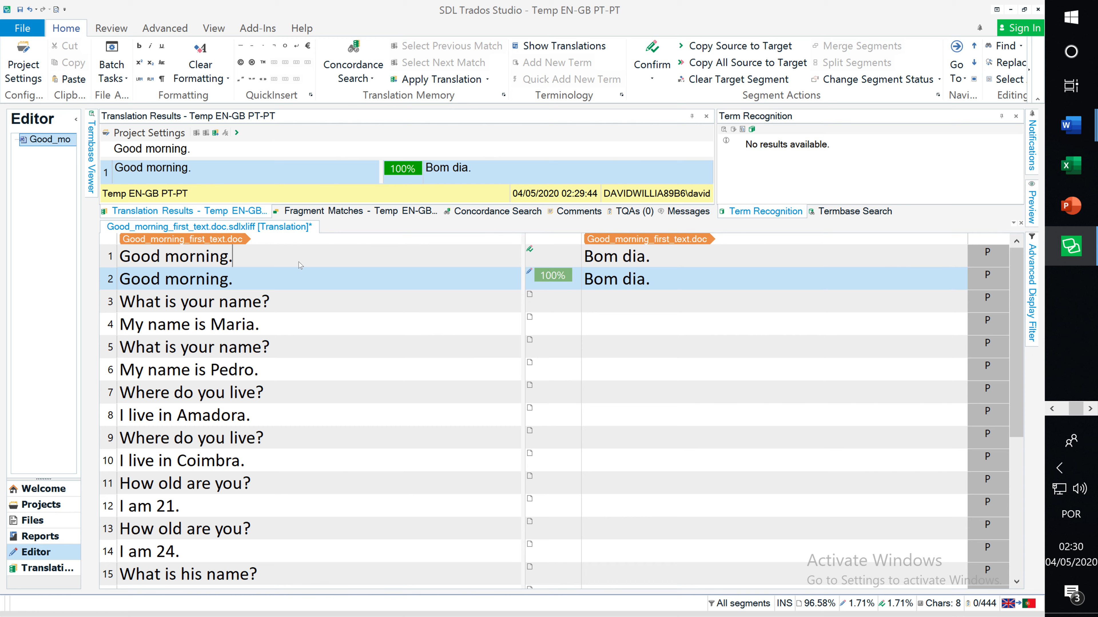
click(633, 260)
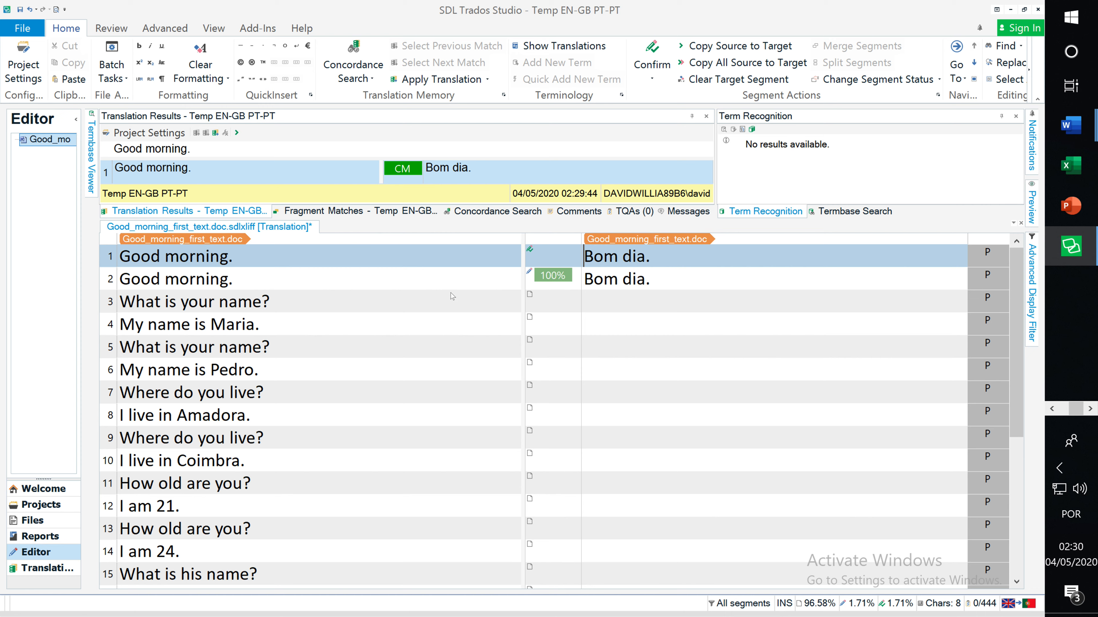
- Add "Good" from segment 2's source with its translation "Bom" as a new term in the termbase
double_click(140, 279)
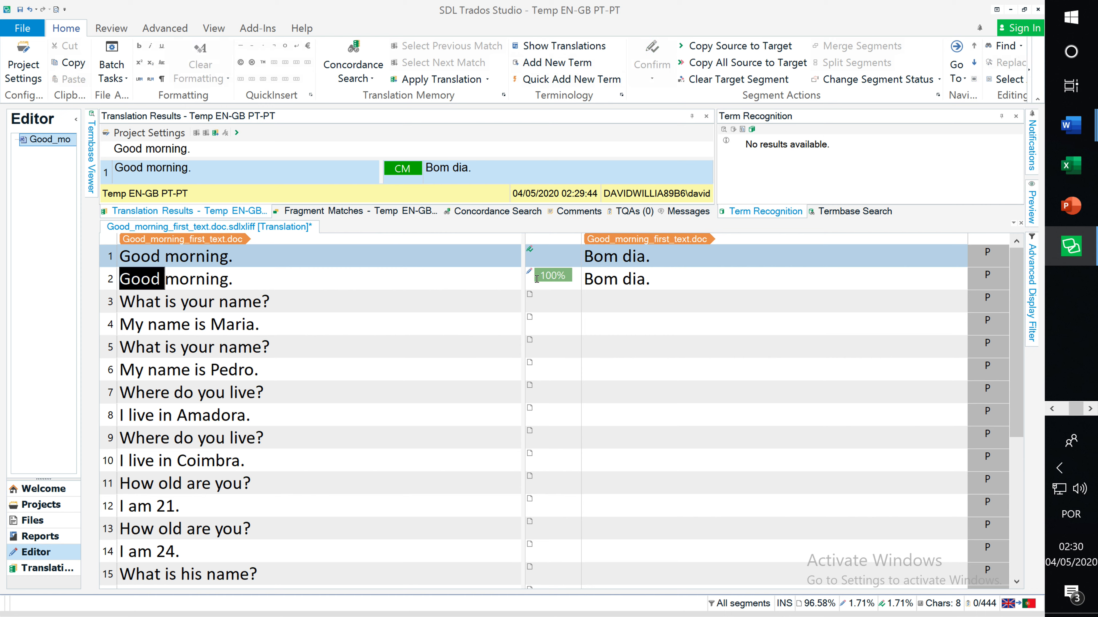
double_click(599, 279)
right_click(601, 281)
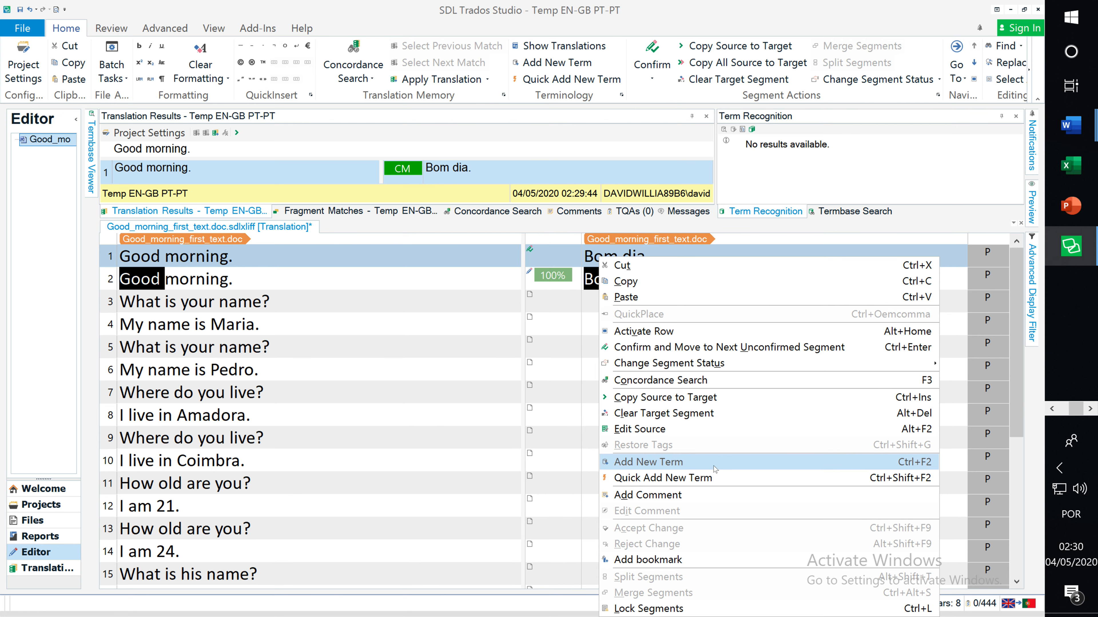
click(678, 462)
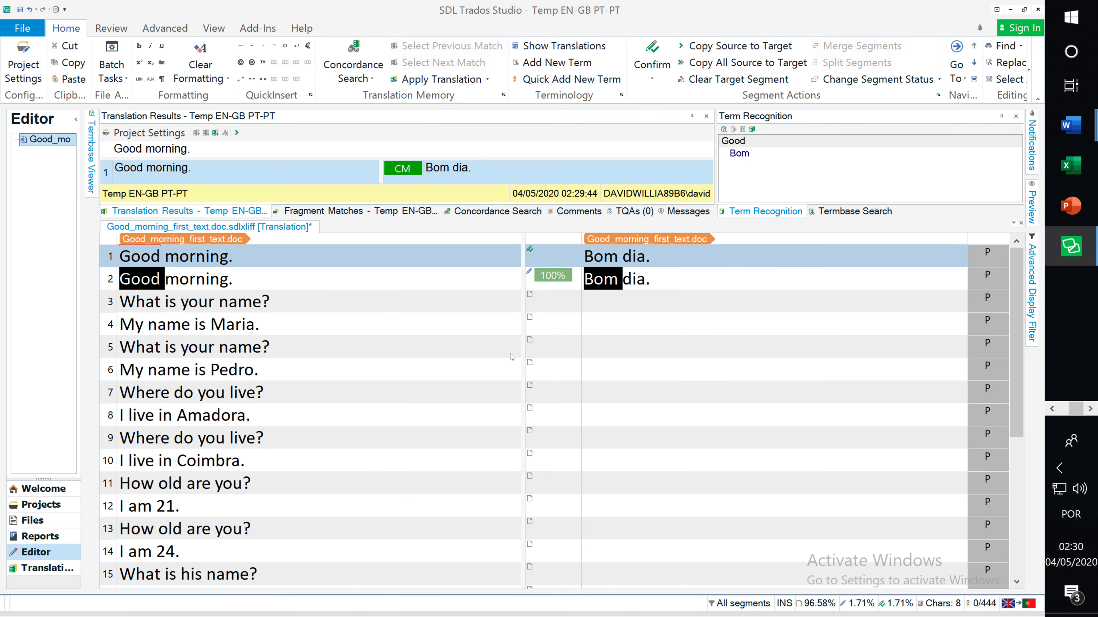
click(629, 307)
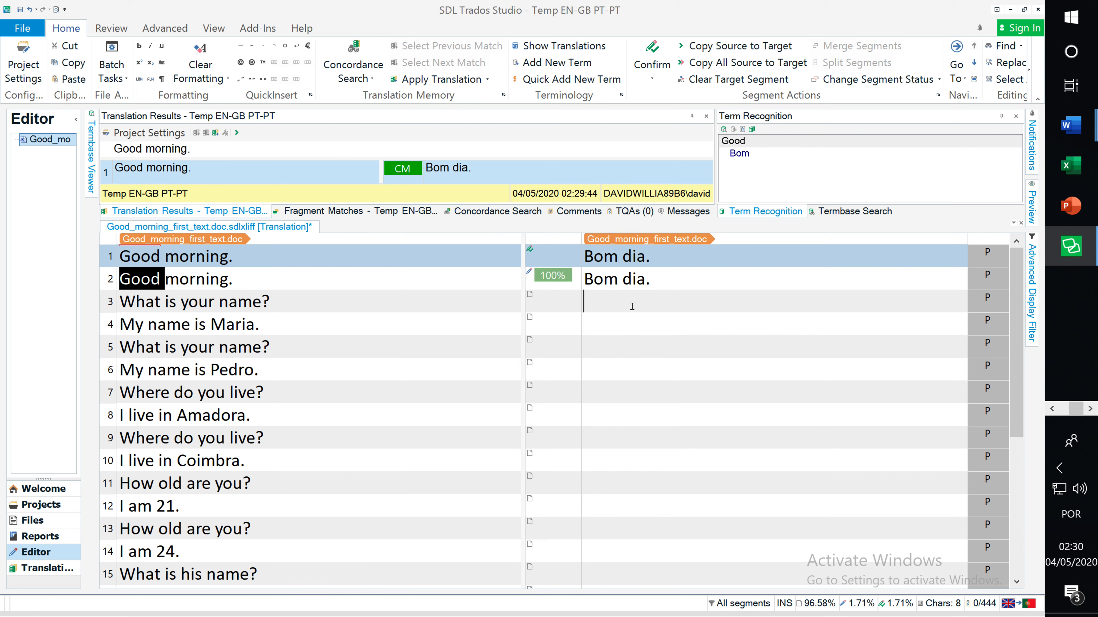
- Try to quick-add the "Good" and "Bom" term pair with segment 2 active
click(643, 279)
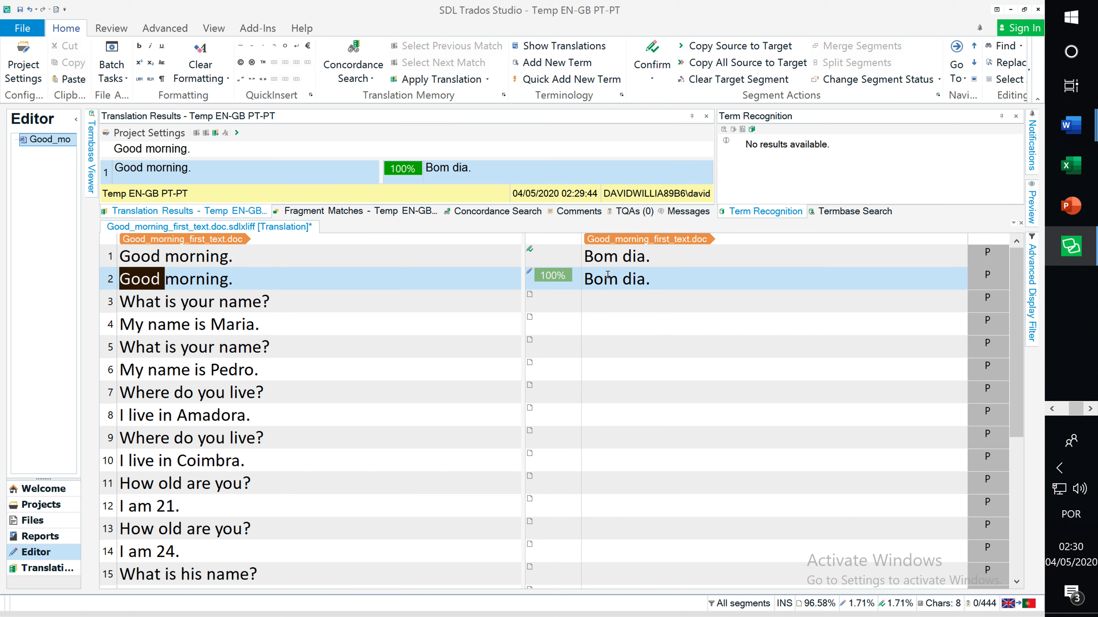
double_click(598, 280)
right_click(598, 281)
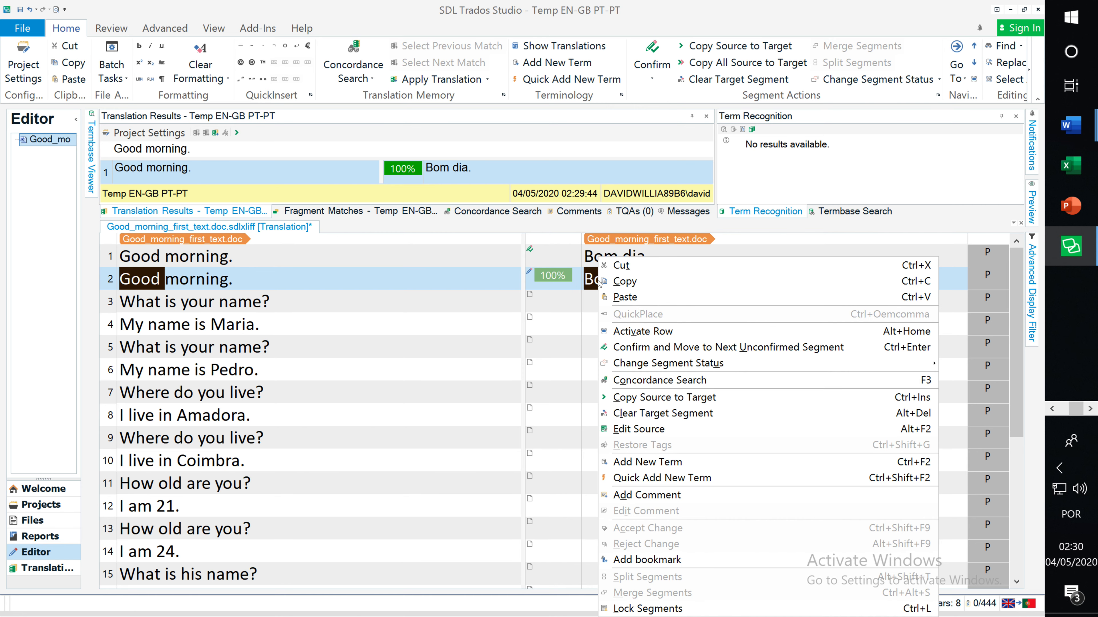
click(674, 477)
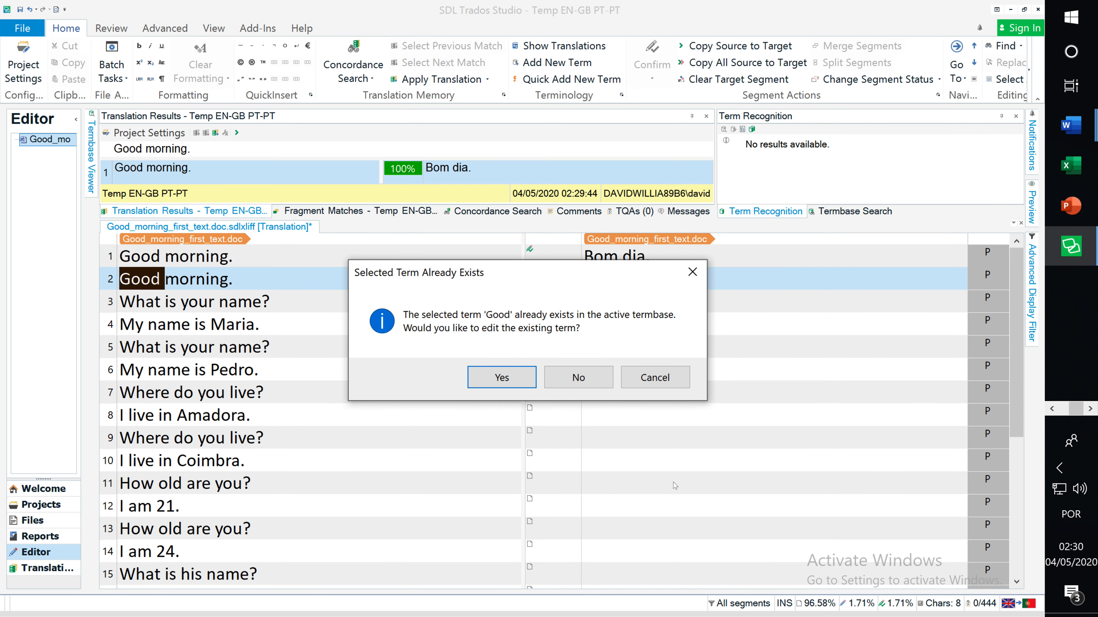
click(693, 273)
click(633, 271)
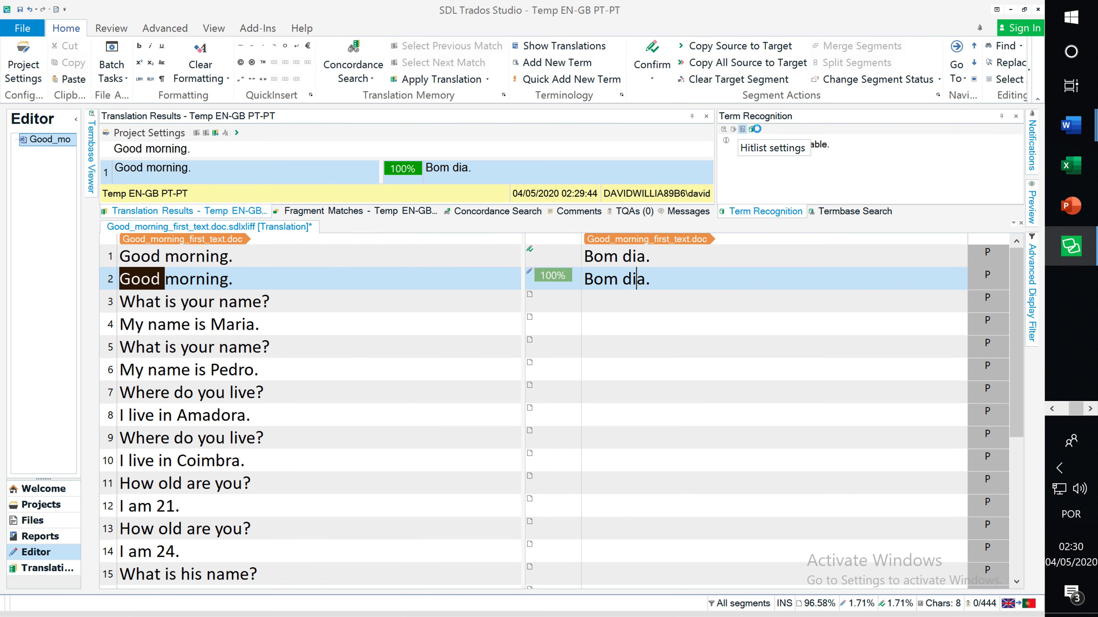
click(742, 130)
click(577, 75)
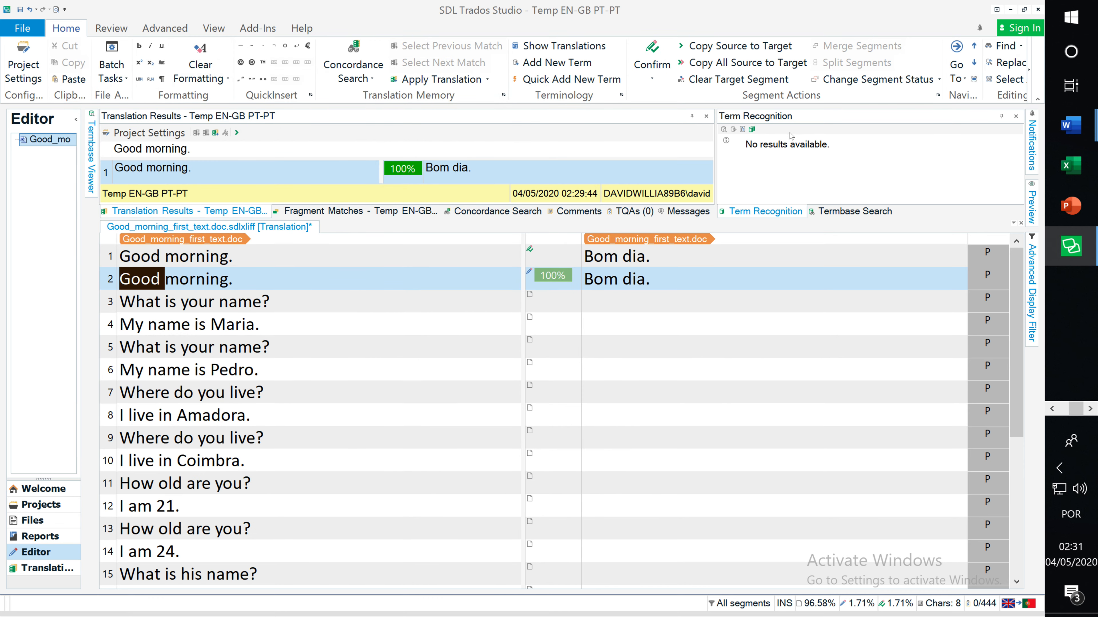
click(723, 127)
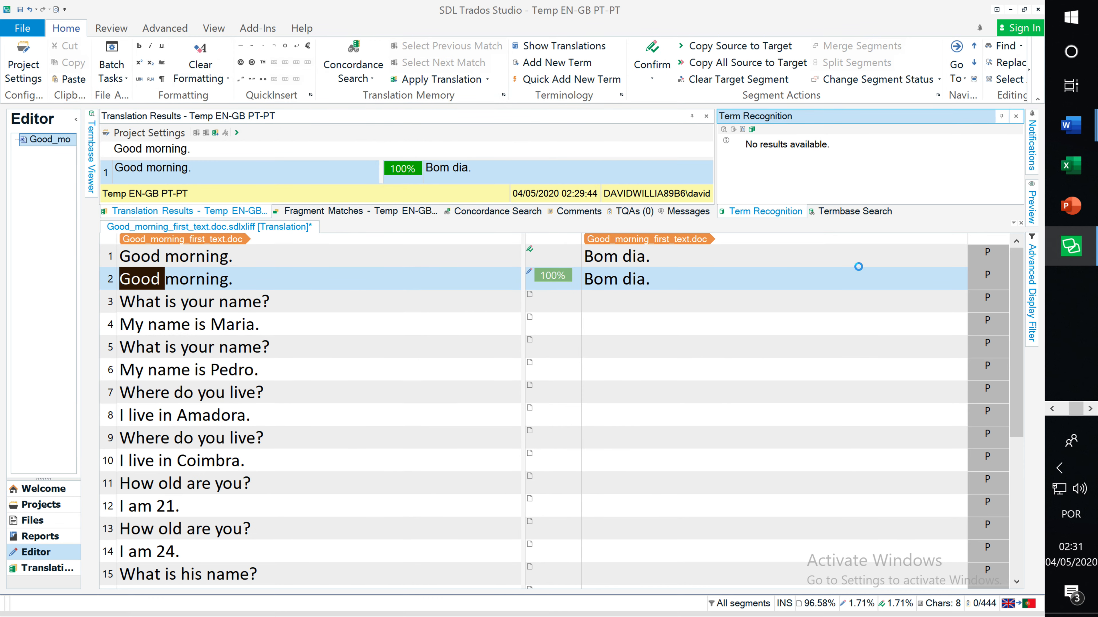
click(847, 211)
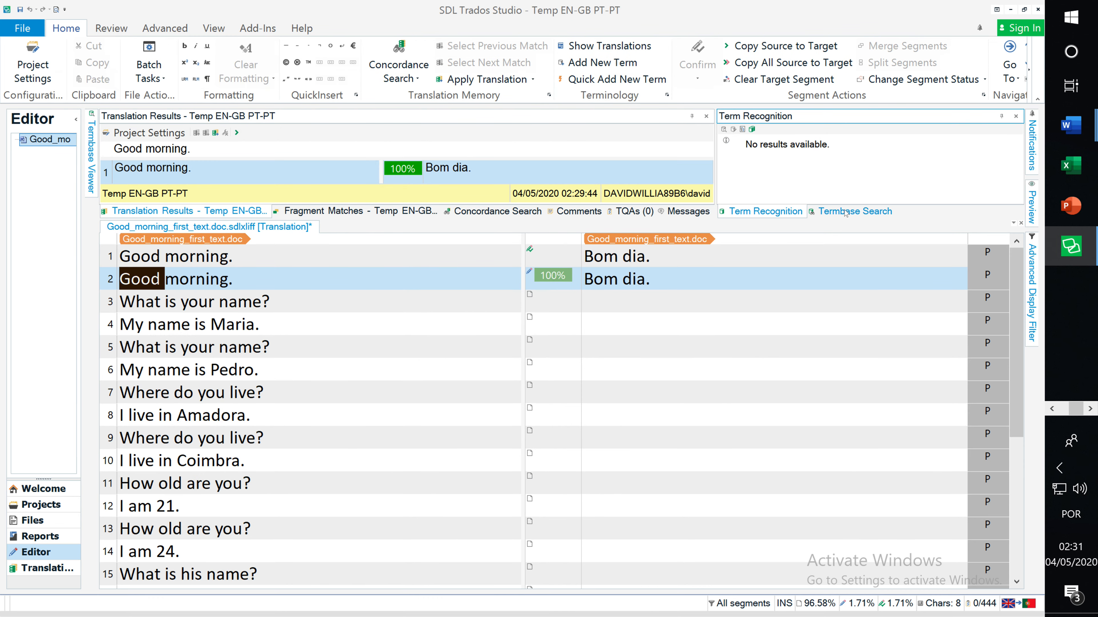
click(764, 212)
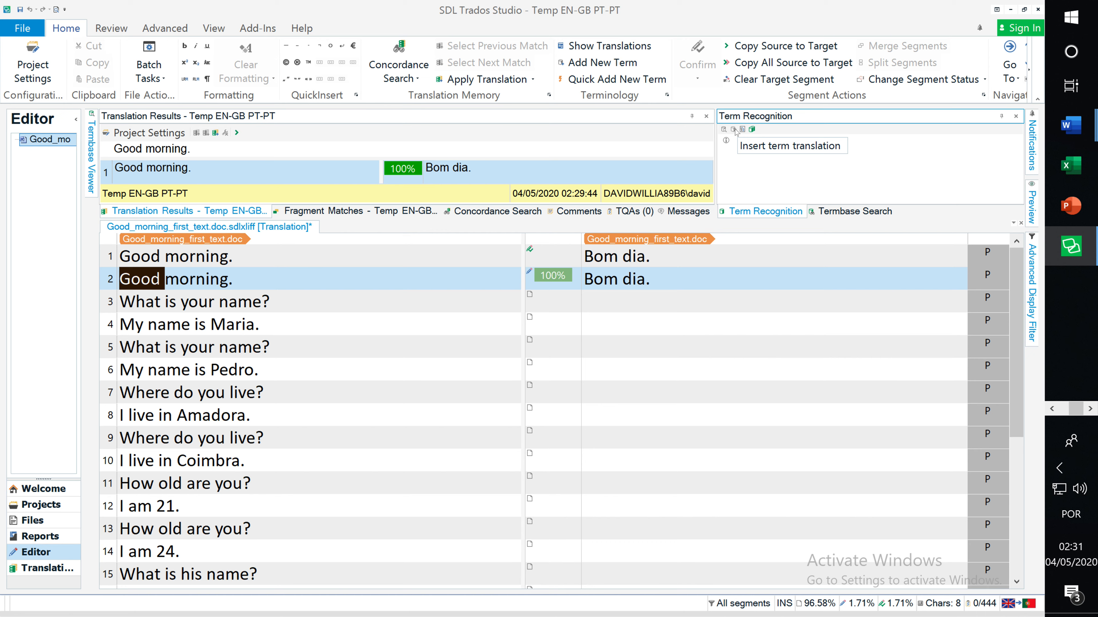
click(639, 275)
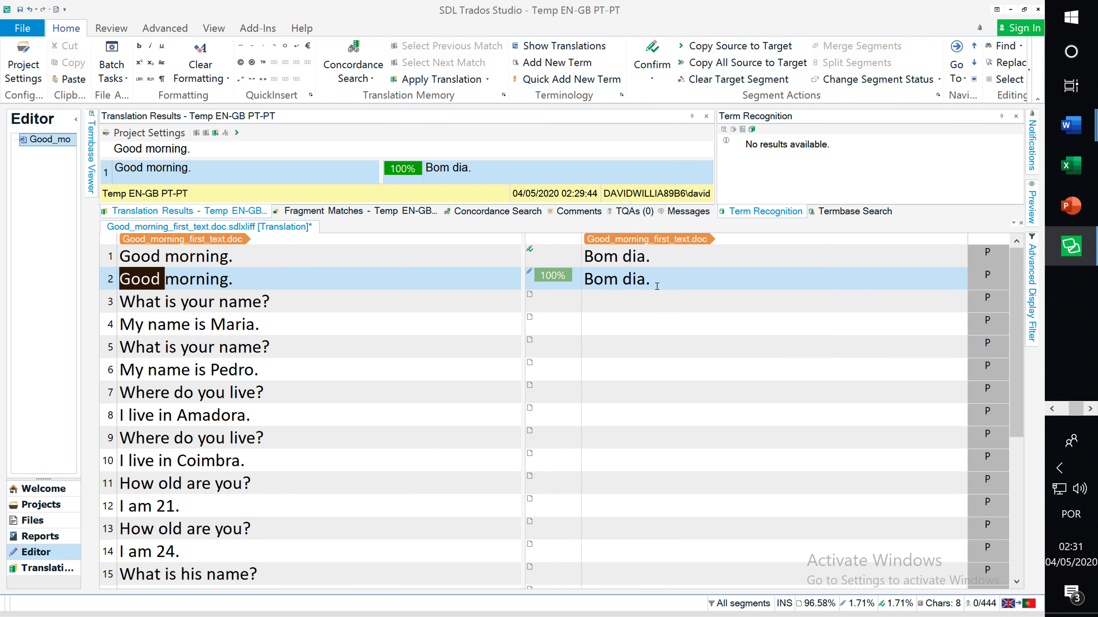
- Save the partially translated Good_morning_first_text.doc.sdlxliff file in the project
mouse_move(528, 286)
key(ctrl+s)
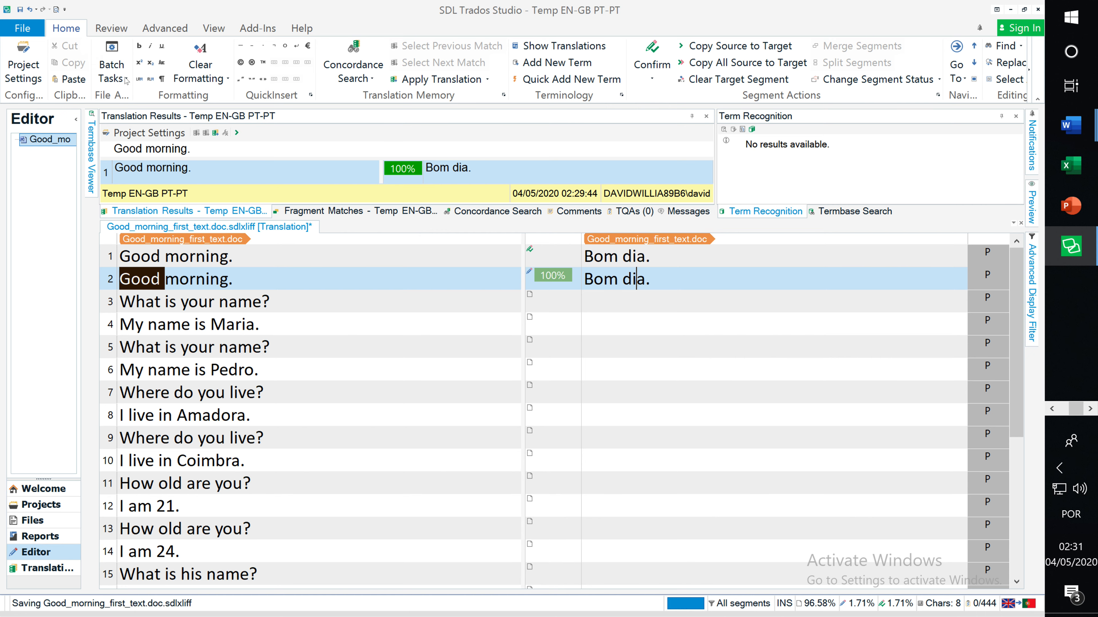
click(126, 81)
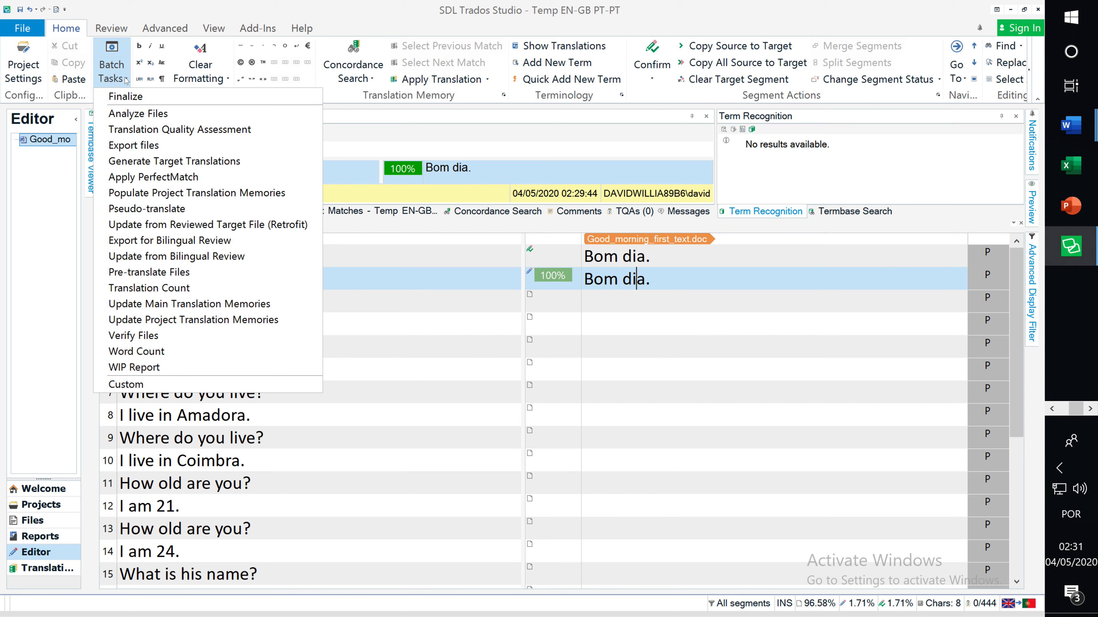
click(460, 368)
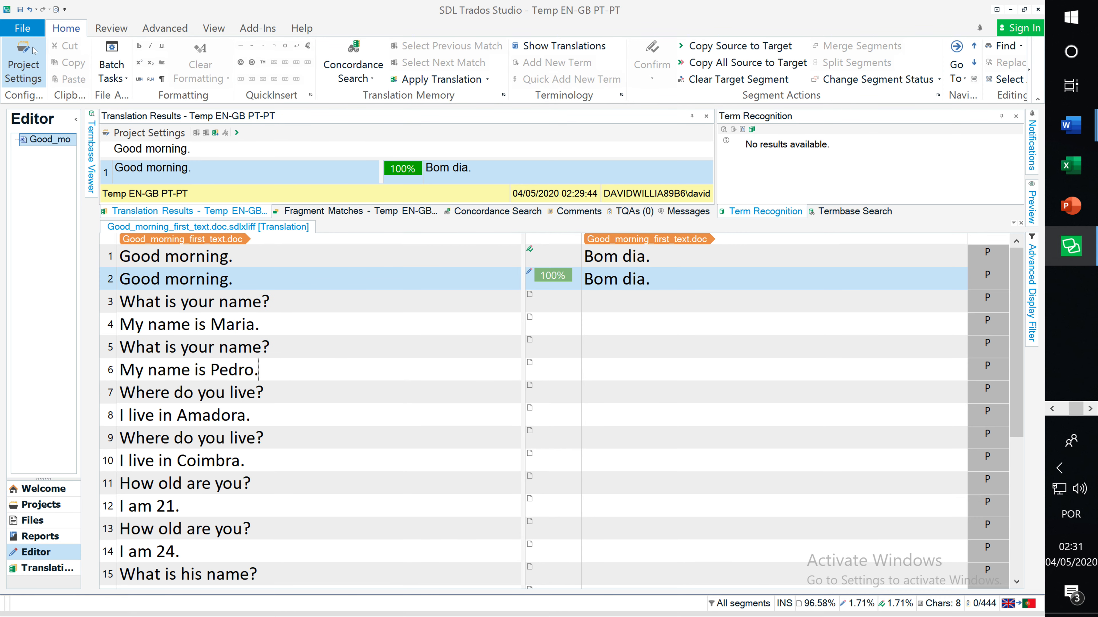
click(34, 31)
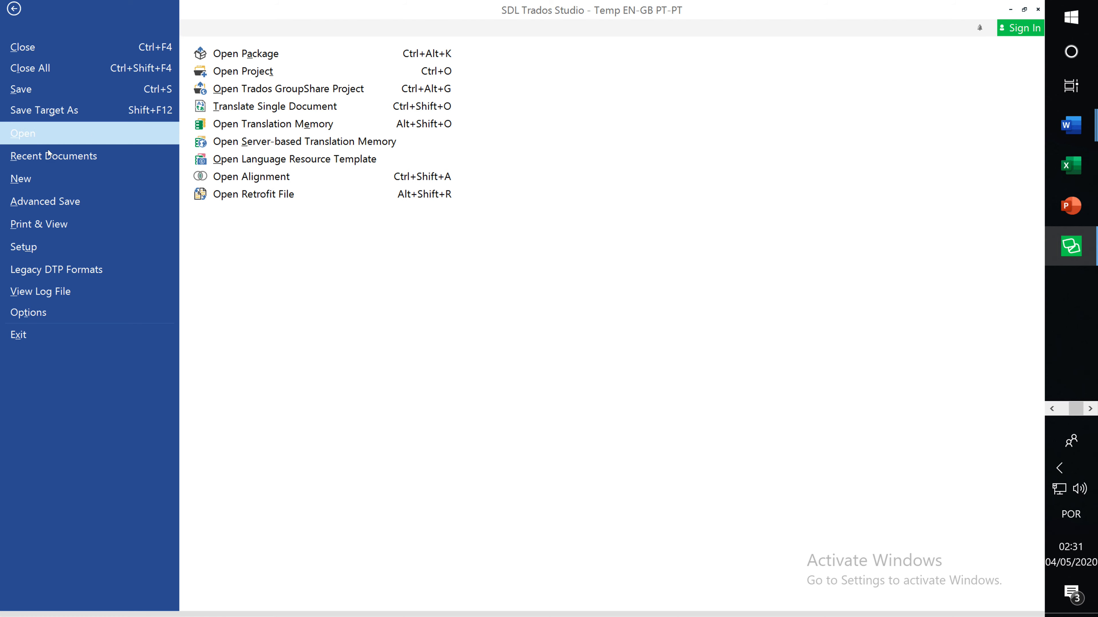
click(53, 95)
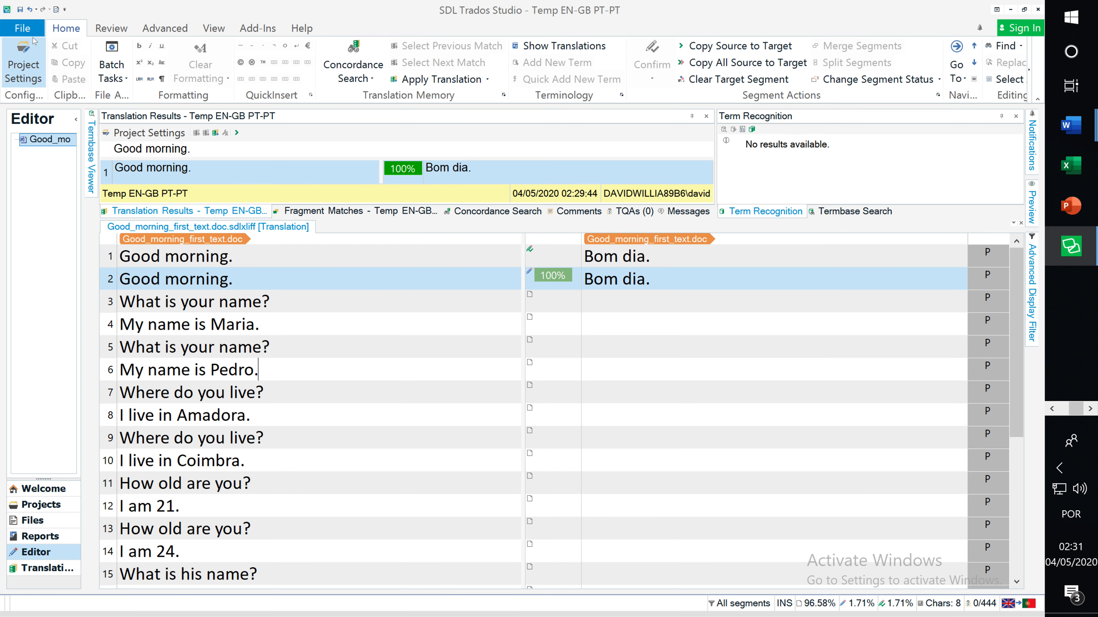
- Save a copy of the bilingual file as Good_morning_first_text.doc.sdlxliff in the texts folder under elearning > lessons 18 and 19
click(26, 31)
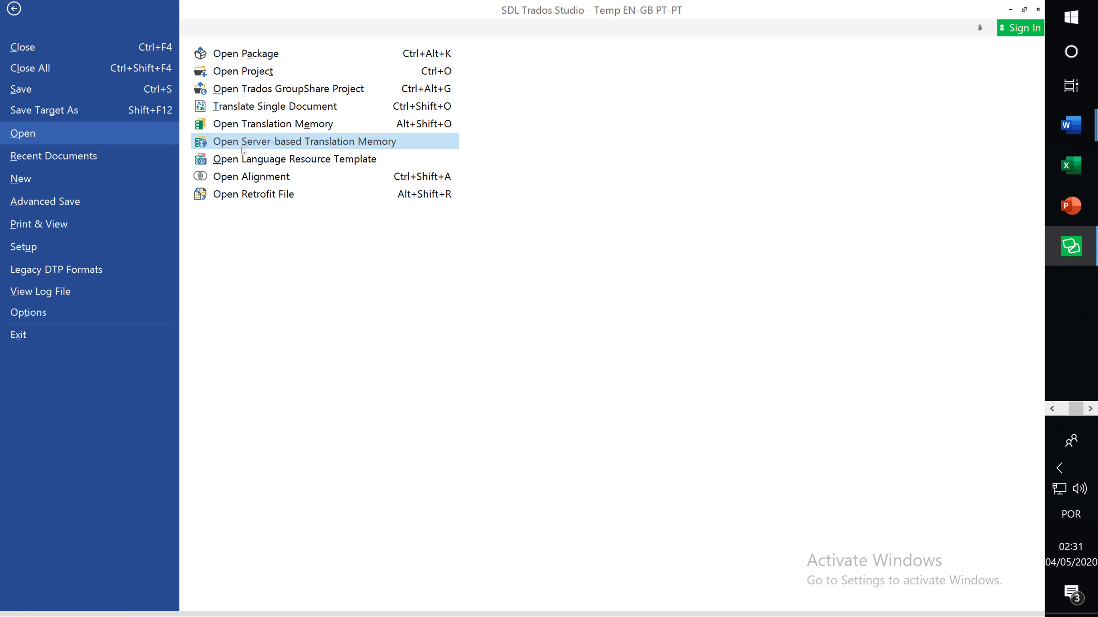
click(72, 207)
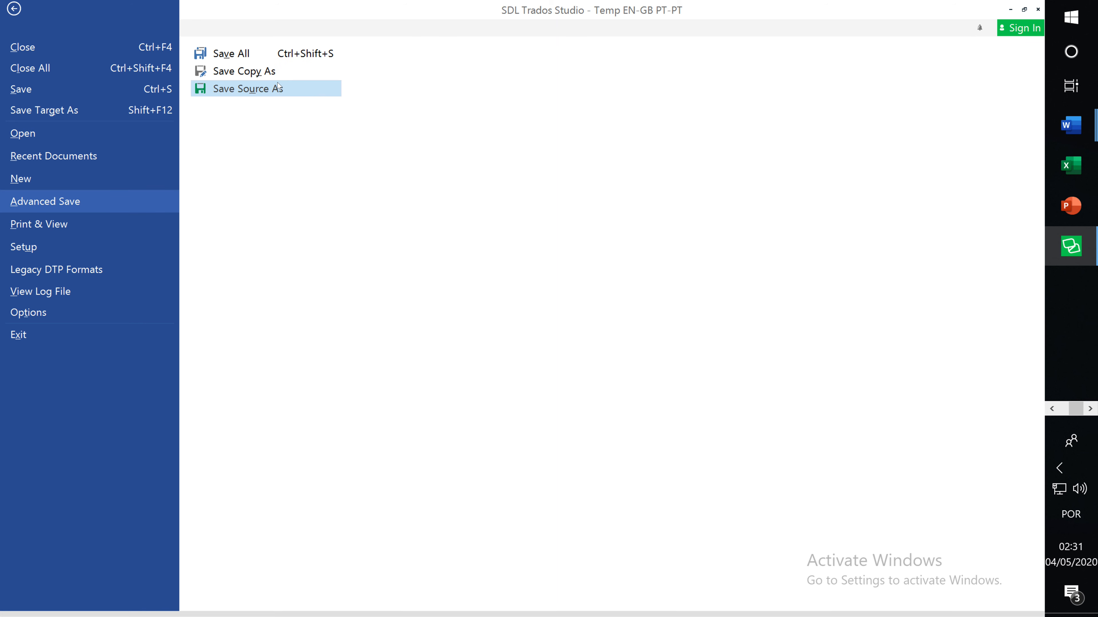
click(249, 72)
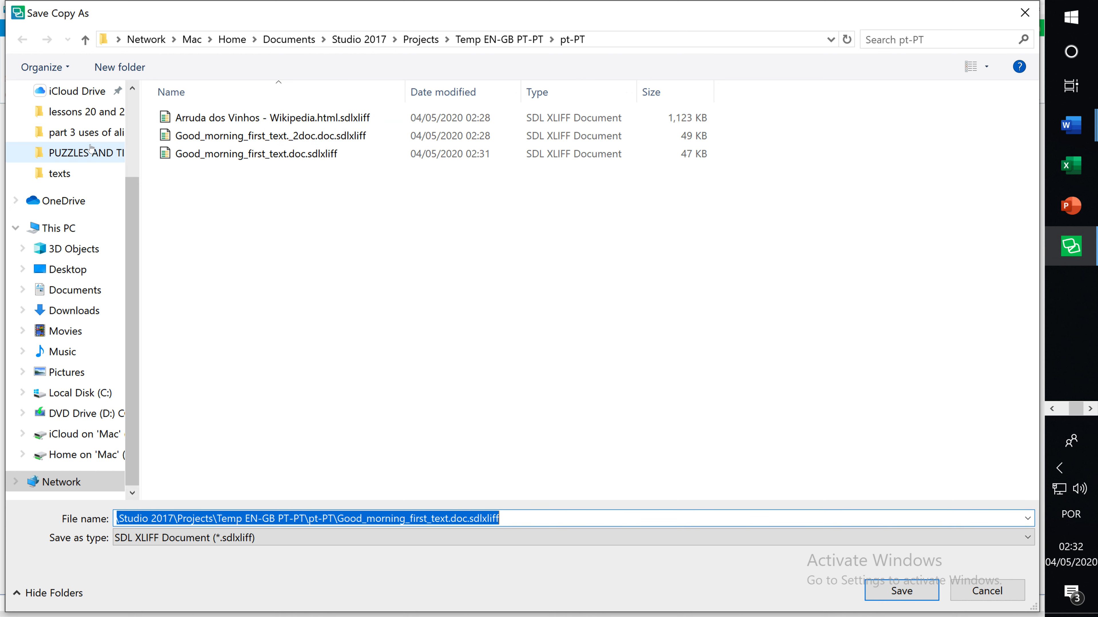
click(86, 114)
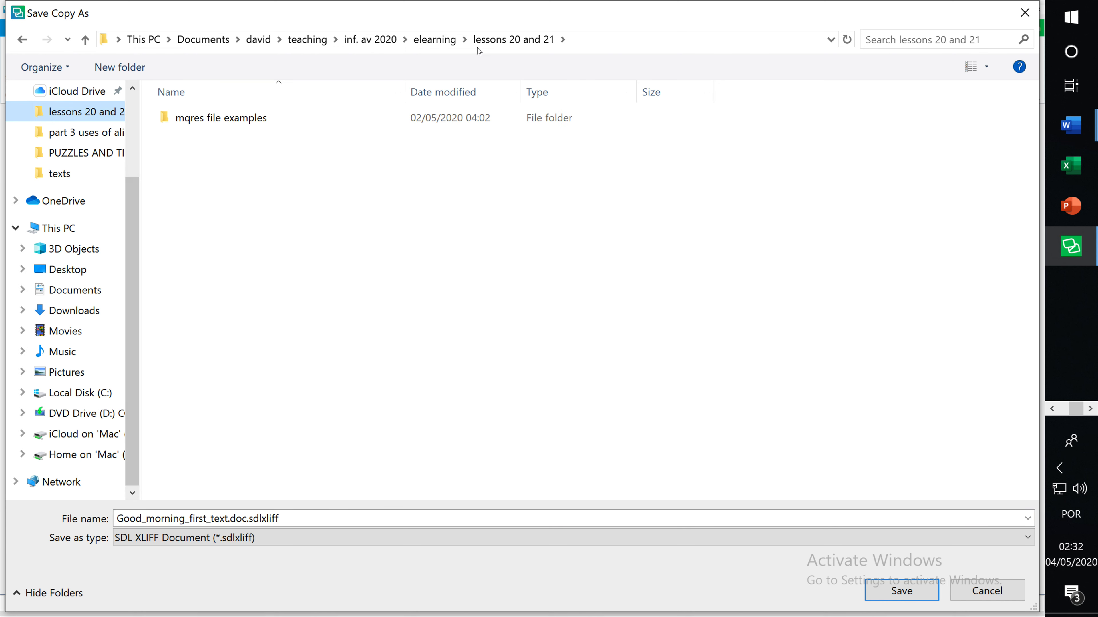
click(426, 41)
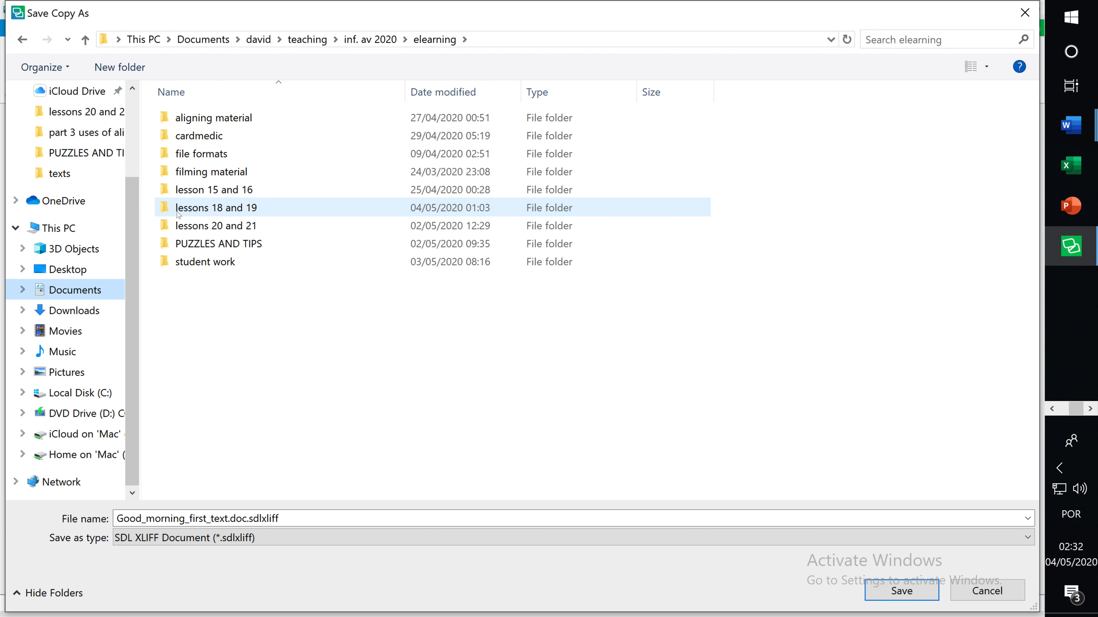
double_click(206, 214)
double_click(227, 115)
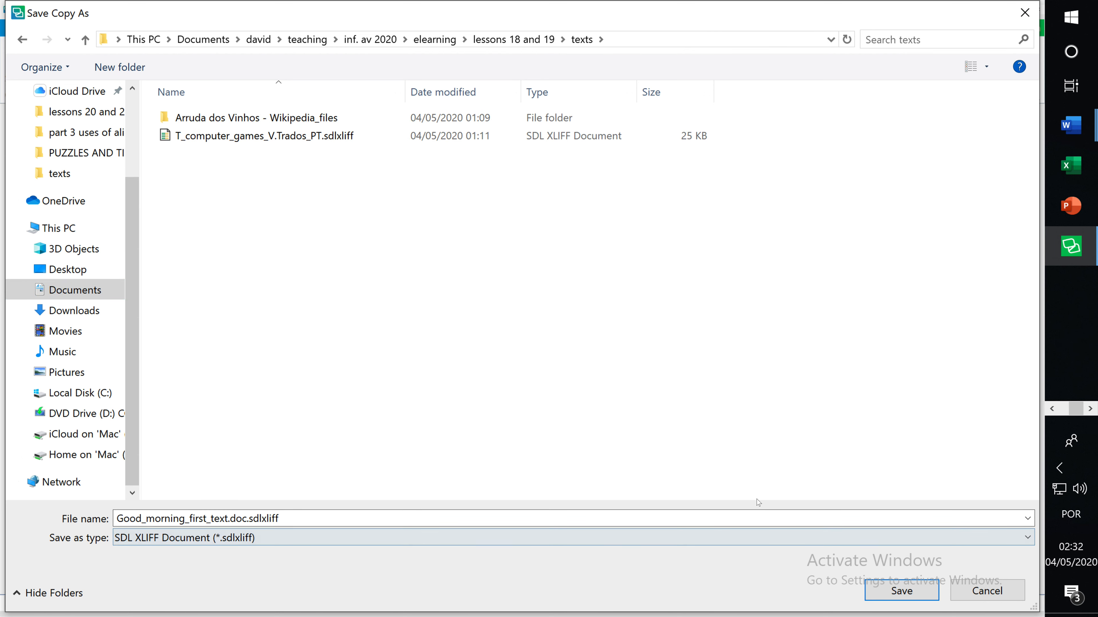
click(881, 592)
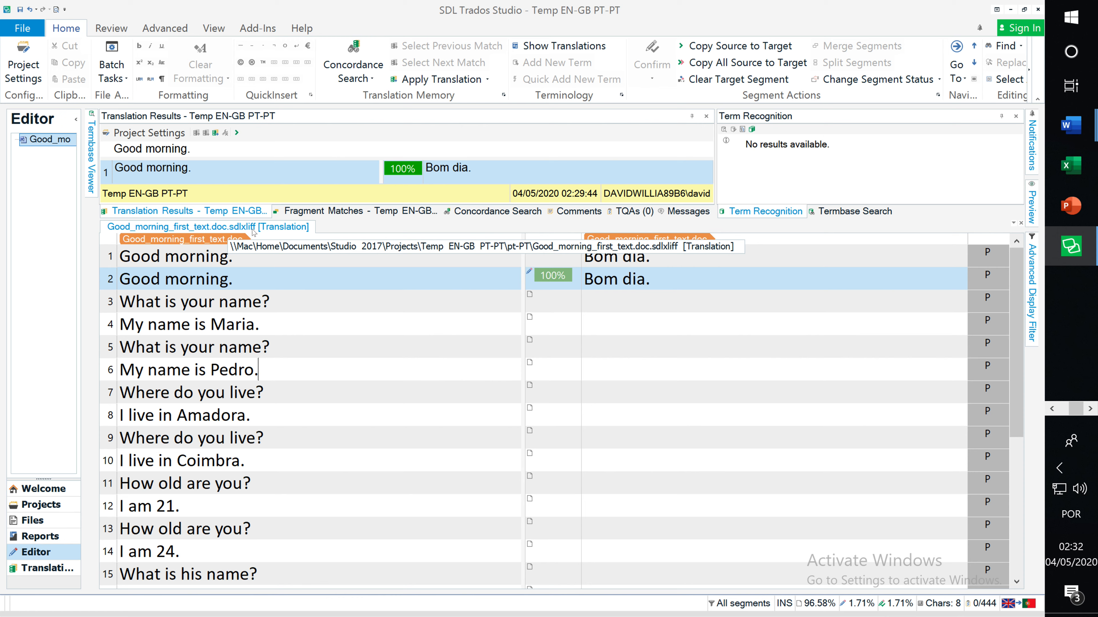
- Move through the target segments and make segment 3 the active one
click(637, 279)
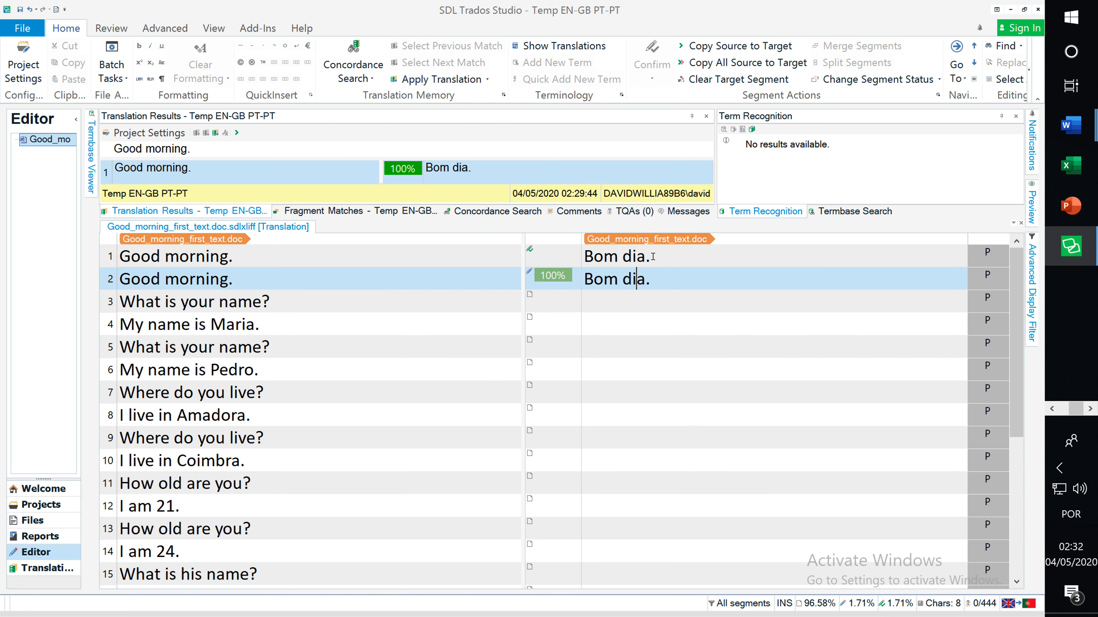
click(652, 257)
click(640, 300)
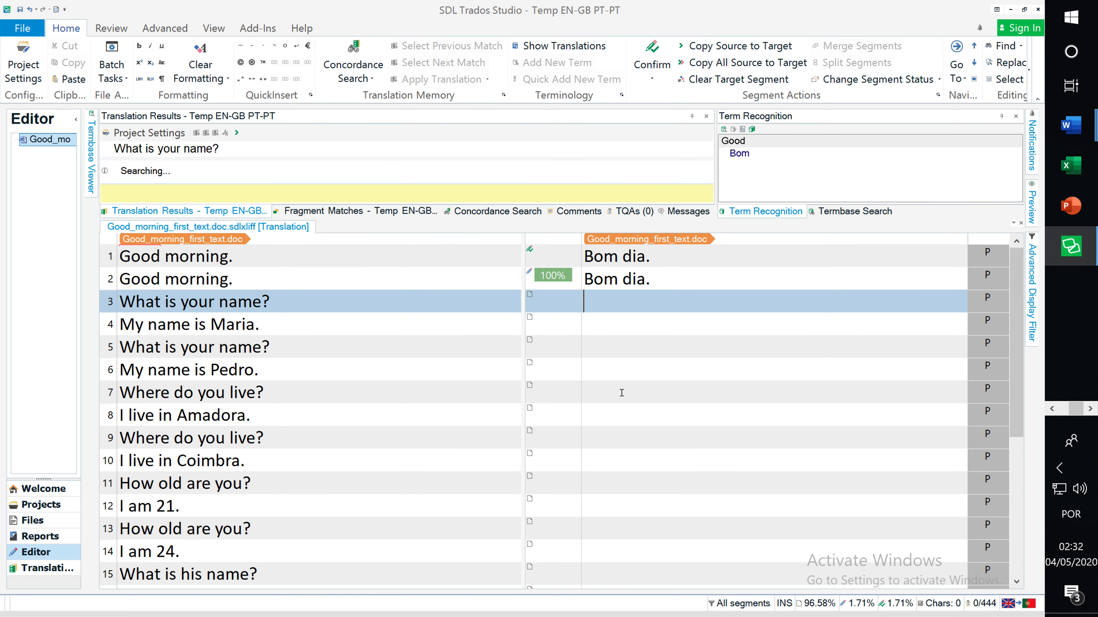
click(27, 32)
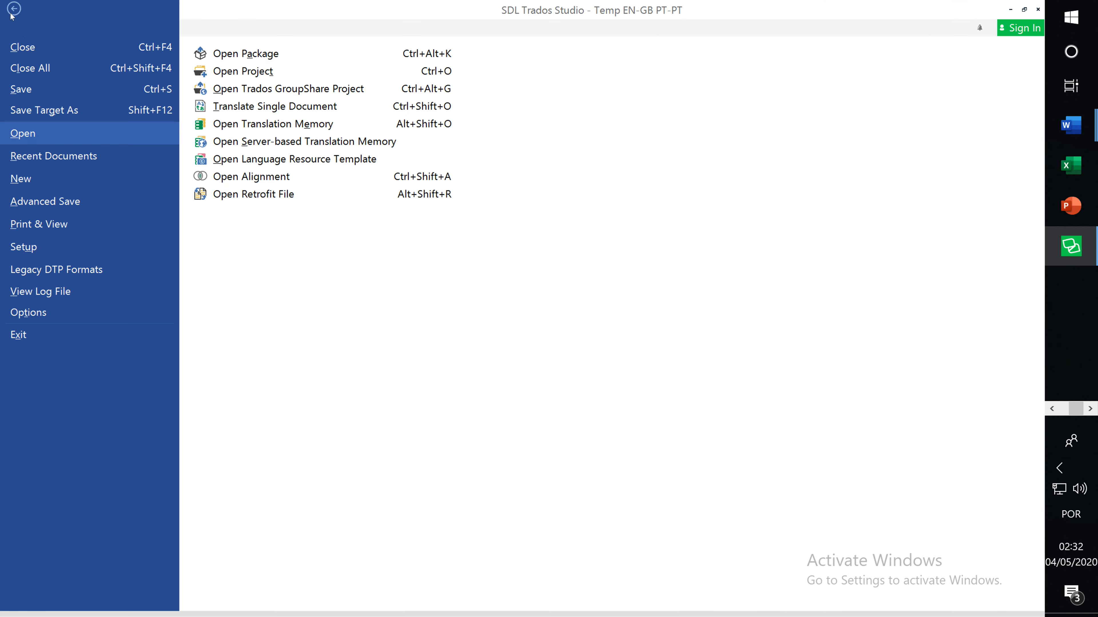
click(14, 9)
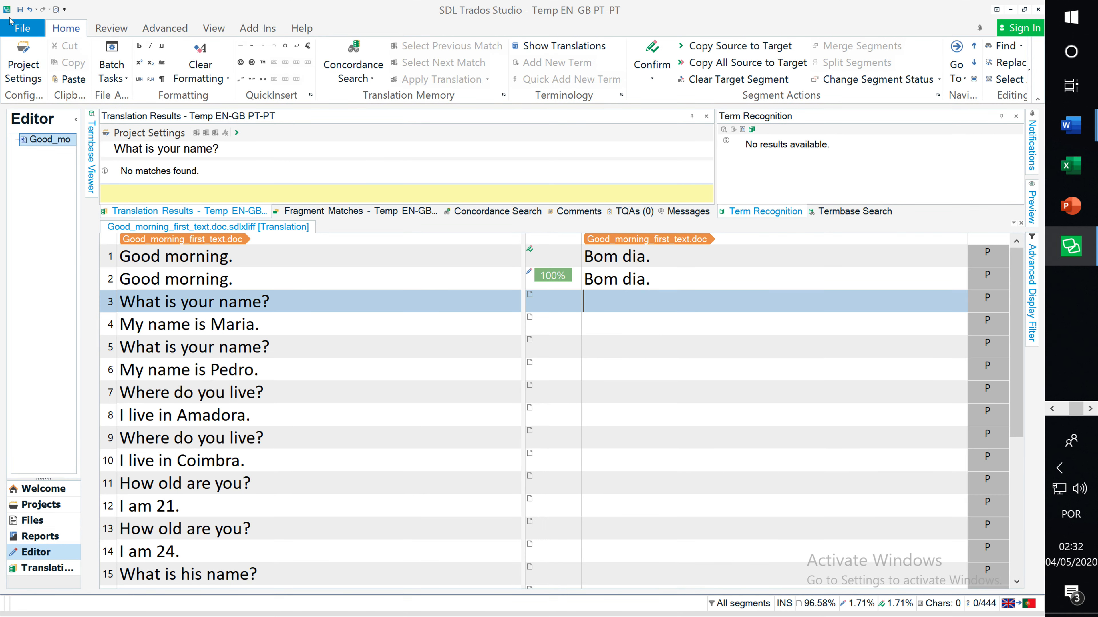
- Start saving the target document and choose teaching > inf. av 2020 > elearning > lessons 18 and 19 > texts as its folder
click(21, 29)
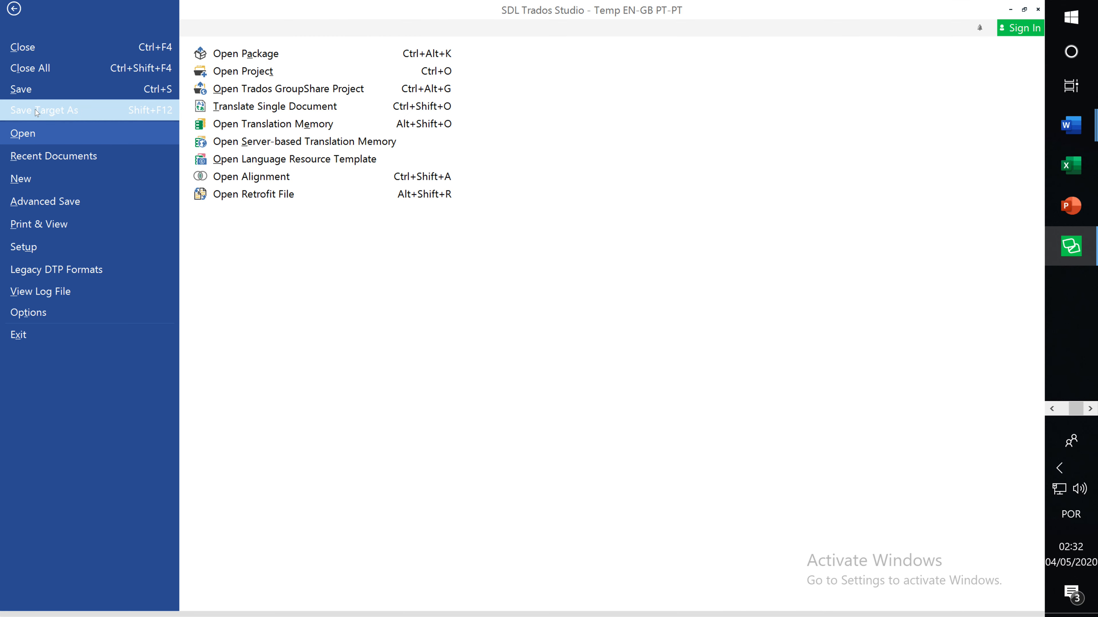
click(68, 111)
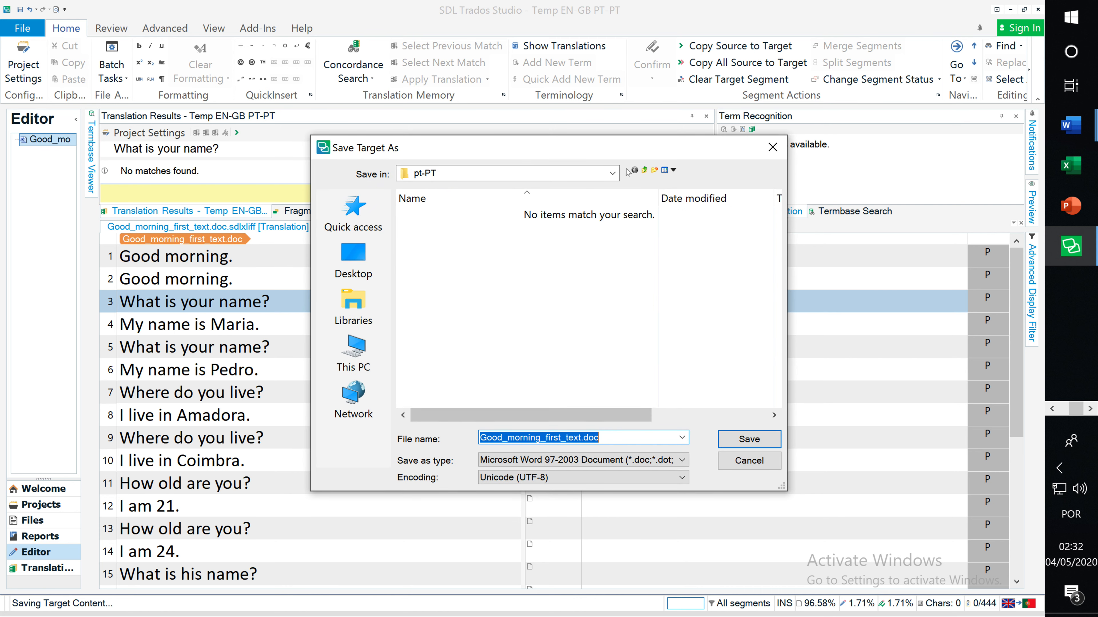
click(645, 171)
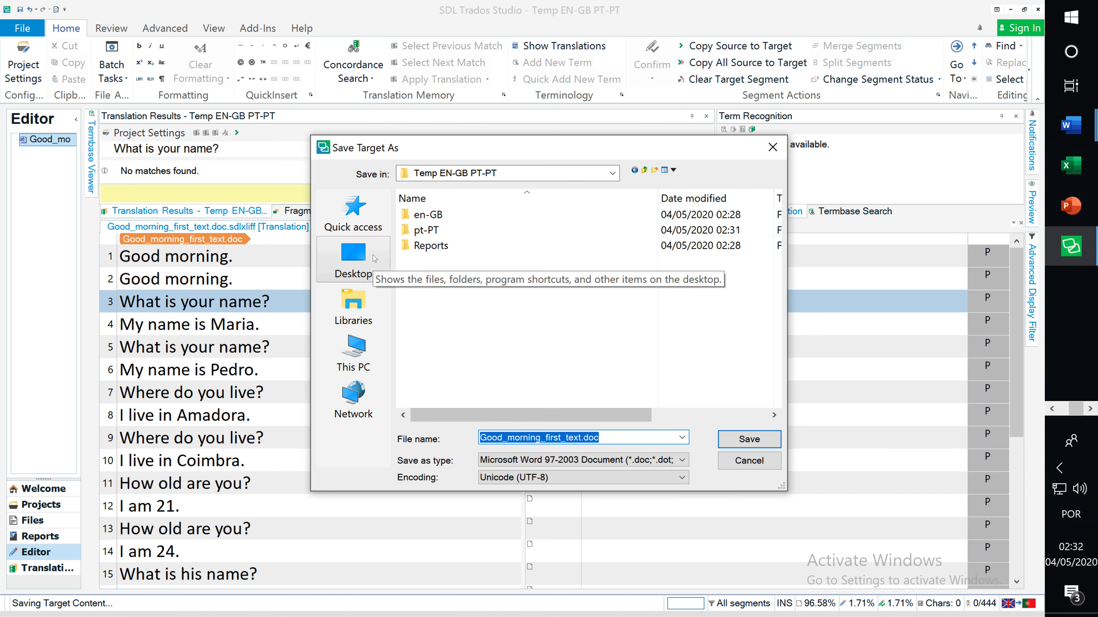
click(352, 350)
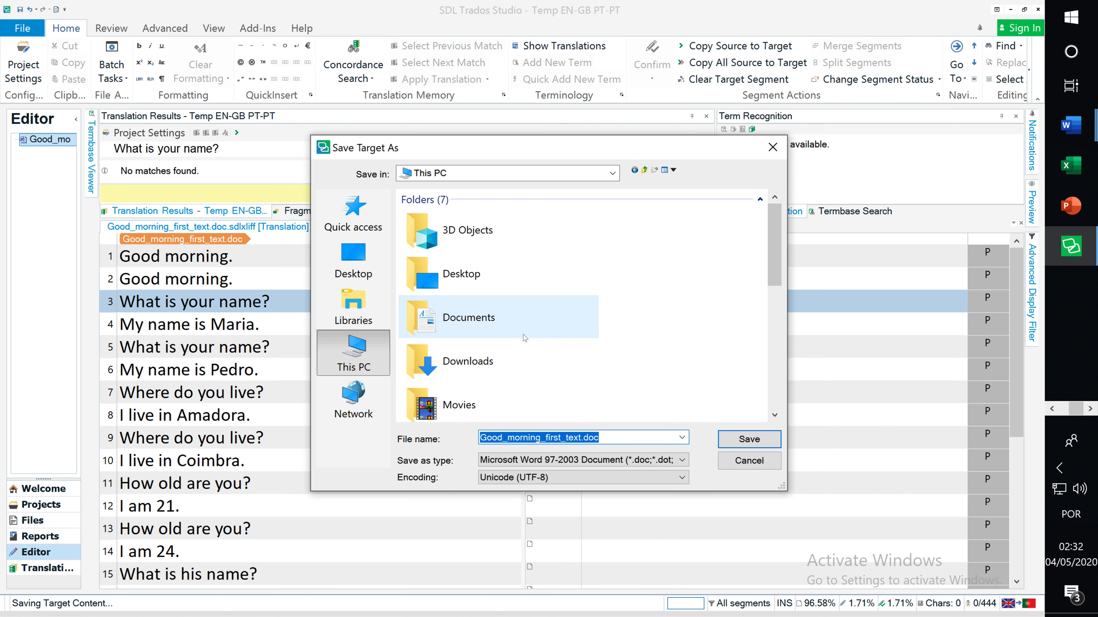
double_click(471, 320)
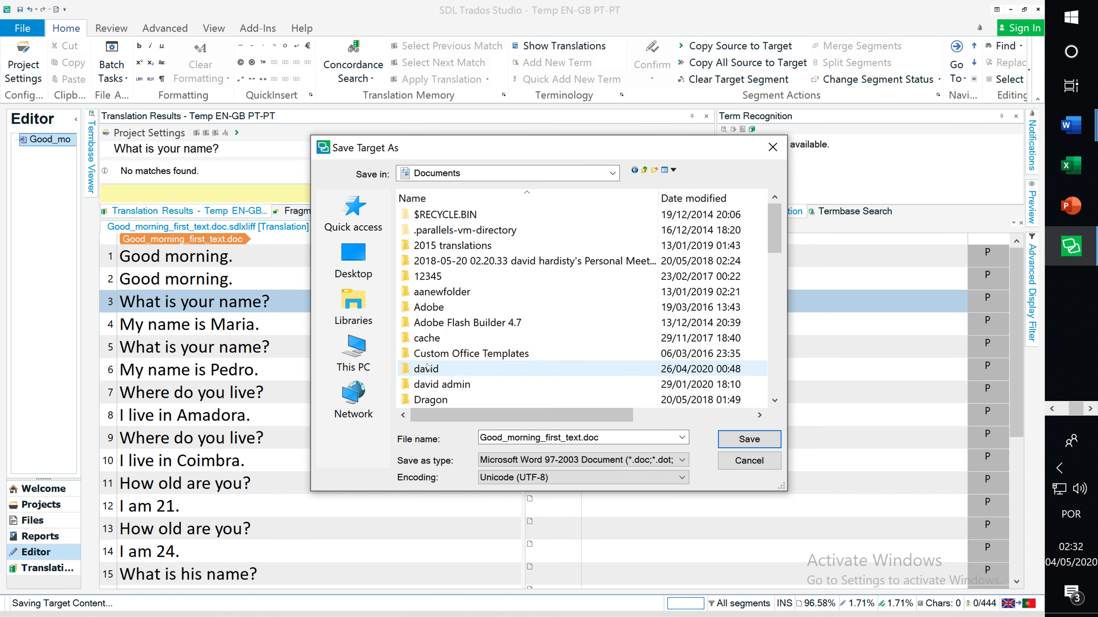
double_click(427, 368)
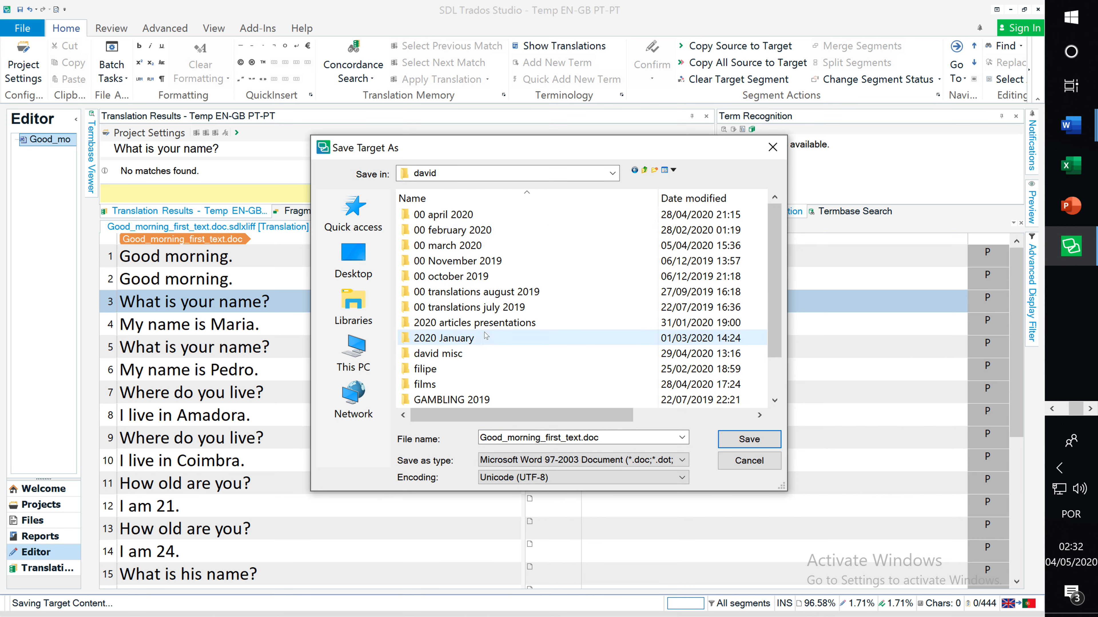
scroll(475, 372, down, 1)
double_click(453, 400)
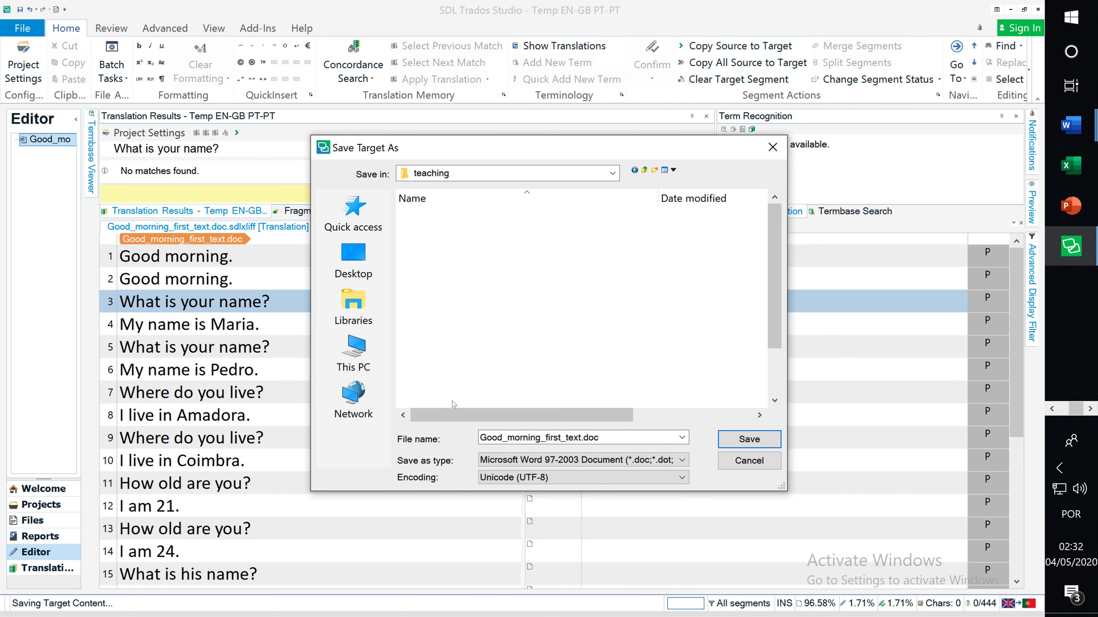
scroll(490, 314, down, 2)
click(449, 322)
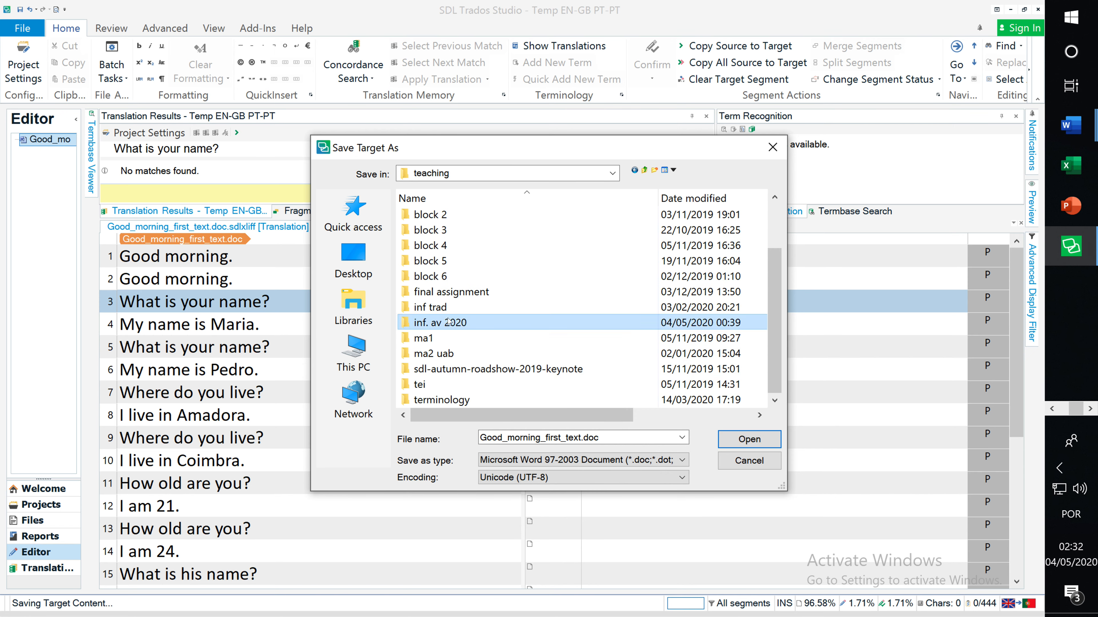
double_click(448, 323)
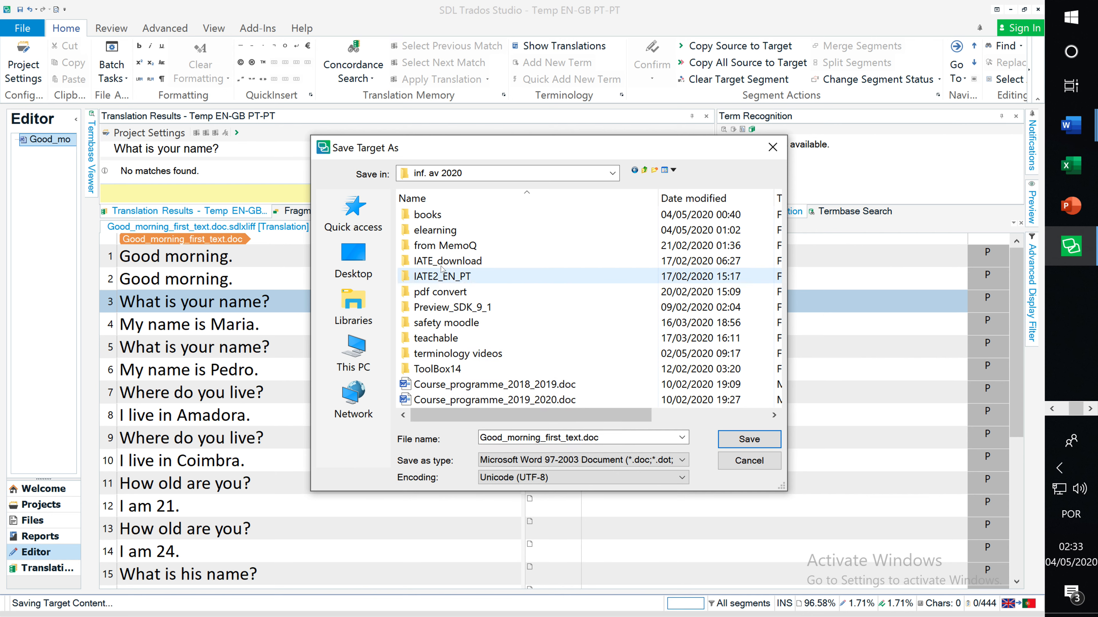
double_click(436, 231)
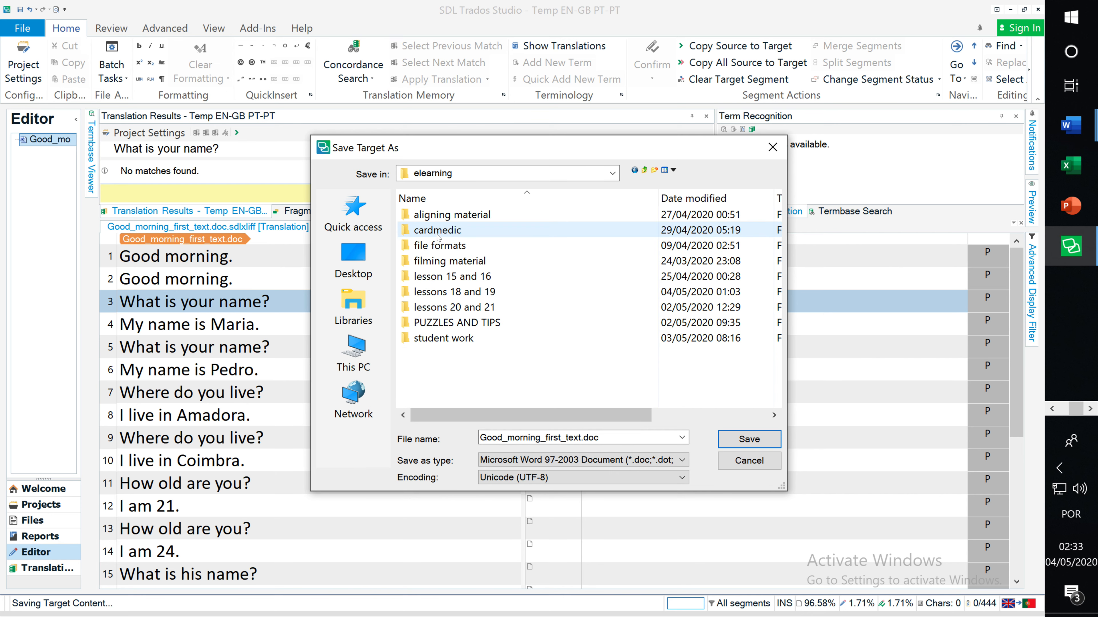
double_click(467, 292)
double_click(442, 218)
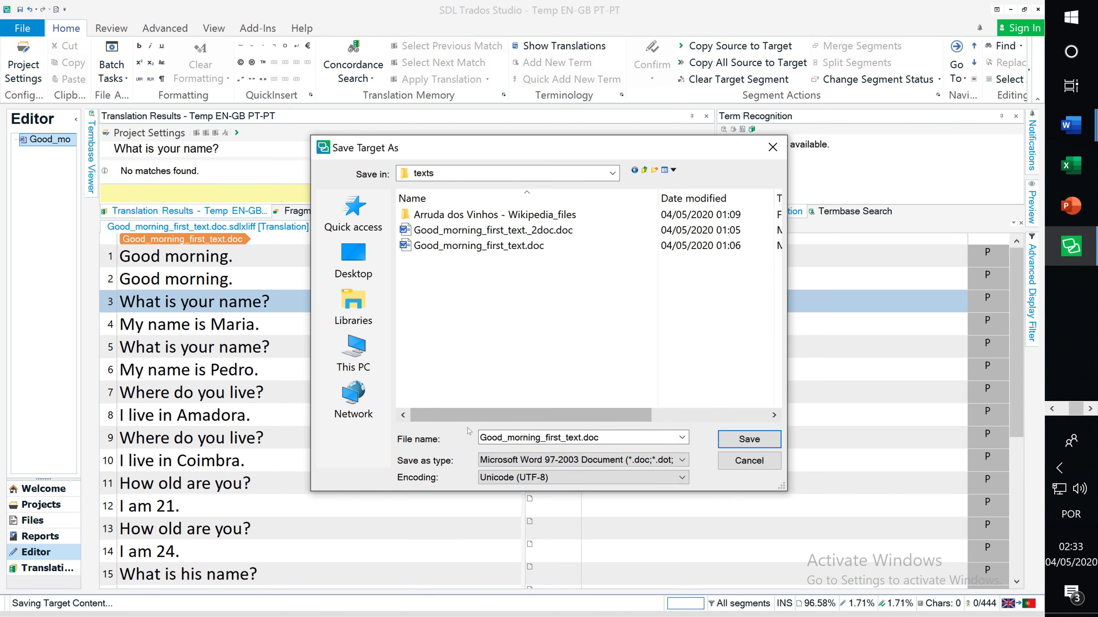
- Name the target document PT_Good_morning_first_text.doc and save it
click(481, 438)
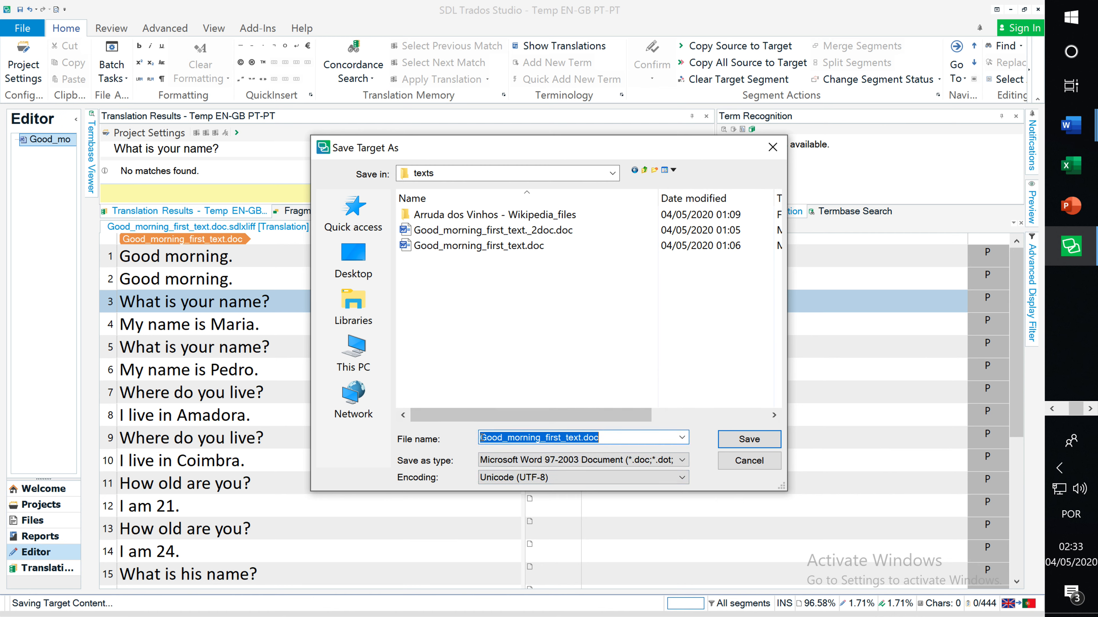
click(481, 438)
text(PT_)
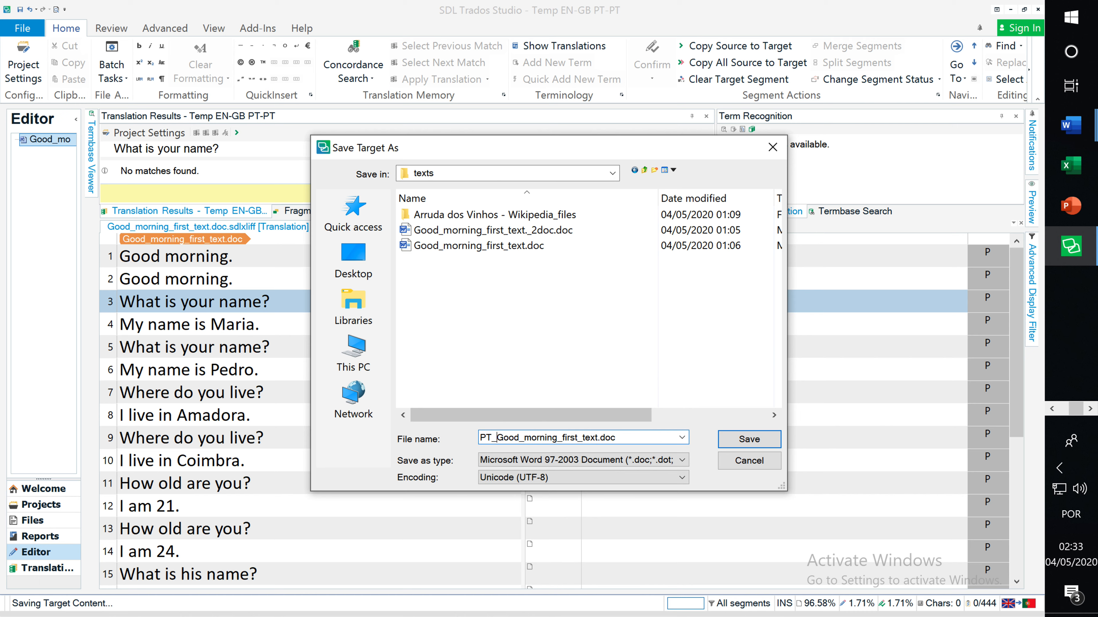
key(Return)
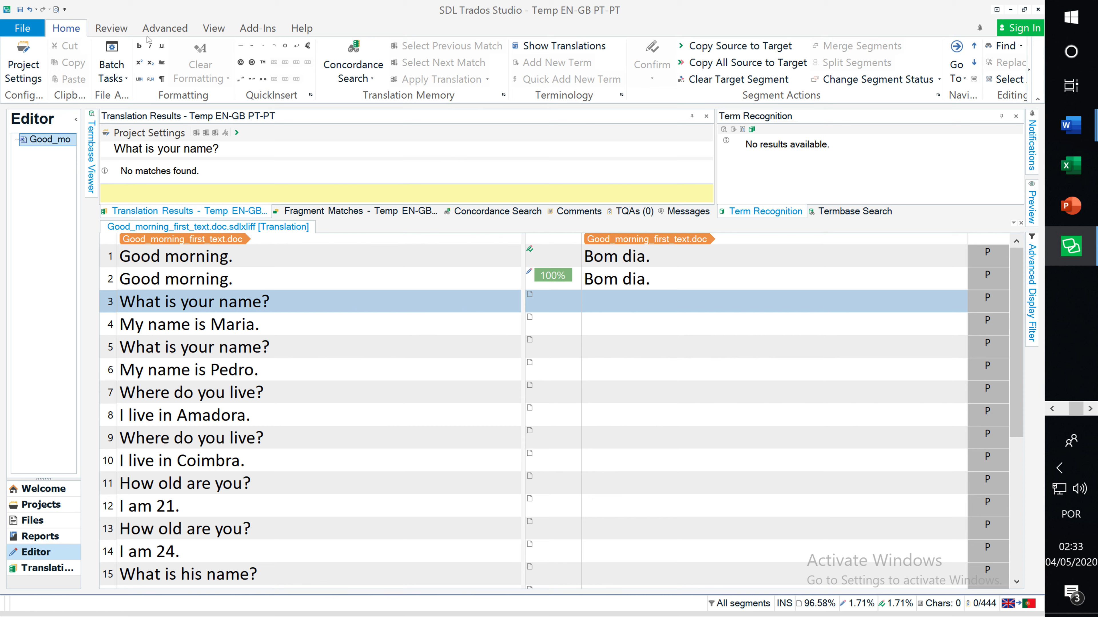
- Save Good_morning_first_text.doc.sdlxliff again and close it in the editor
click(20, 10)
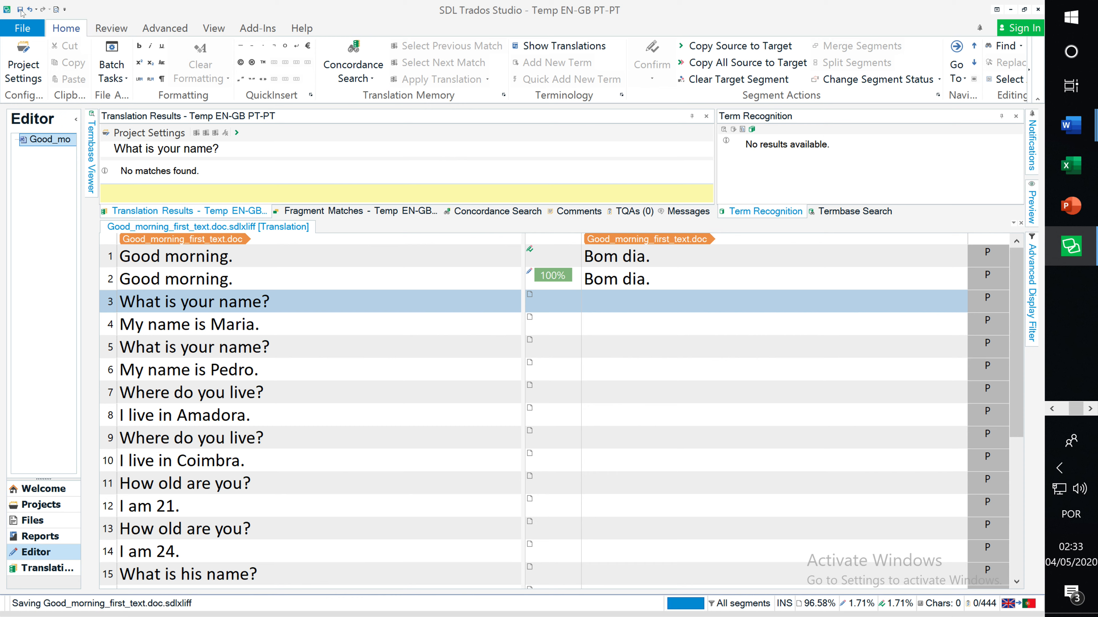
click(22, 28)
click(30, 51)
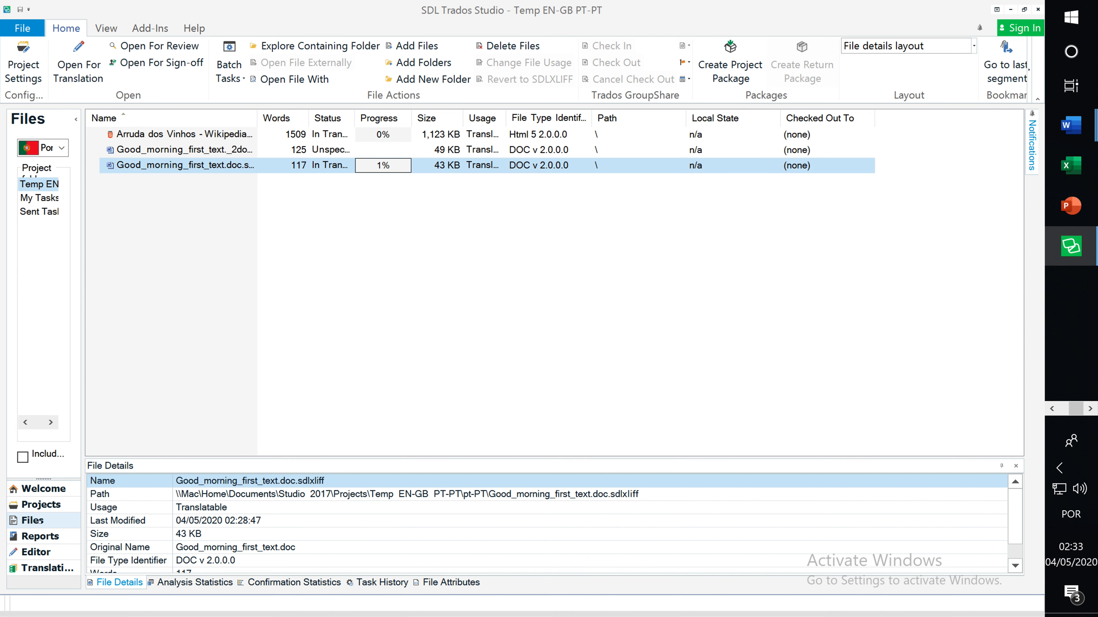
- Switch to the projects list and look through the batch tasks offered for Temp EN-GB PT-PT, including Generate Target Translations
click(43, 504)
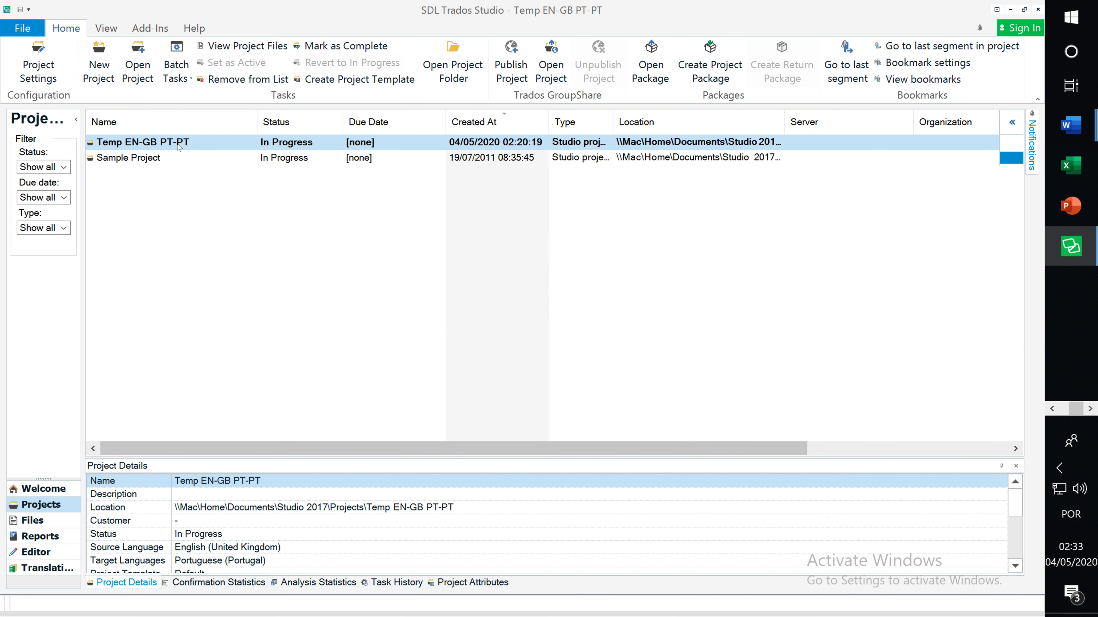
click(192, 82)
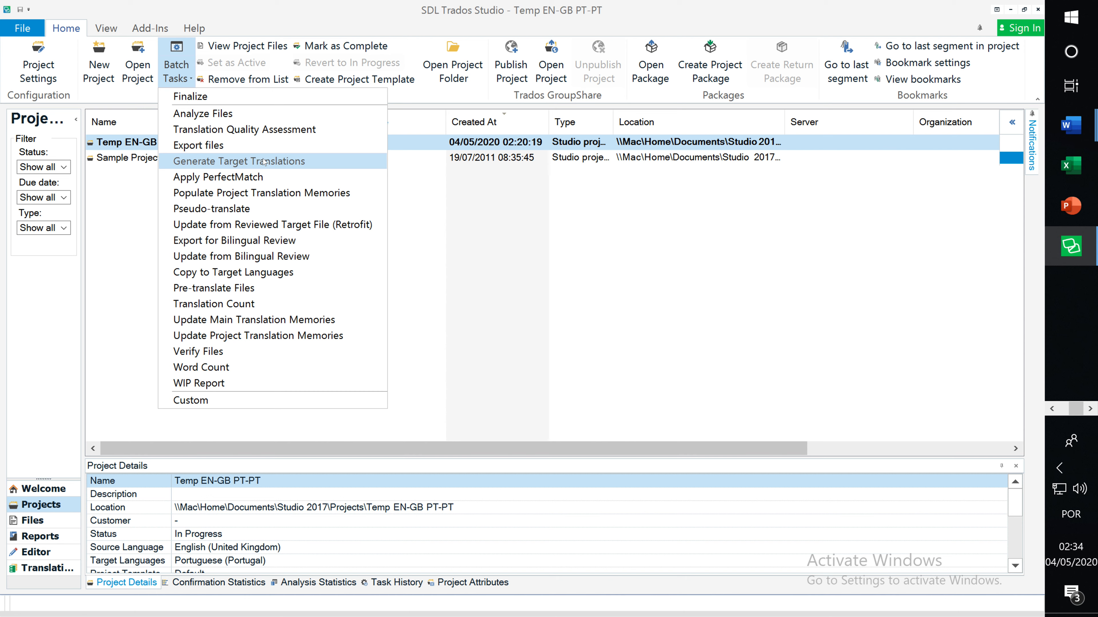
click(548, 233)
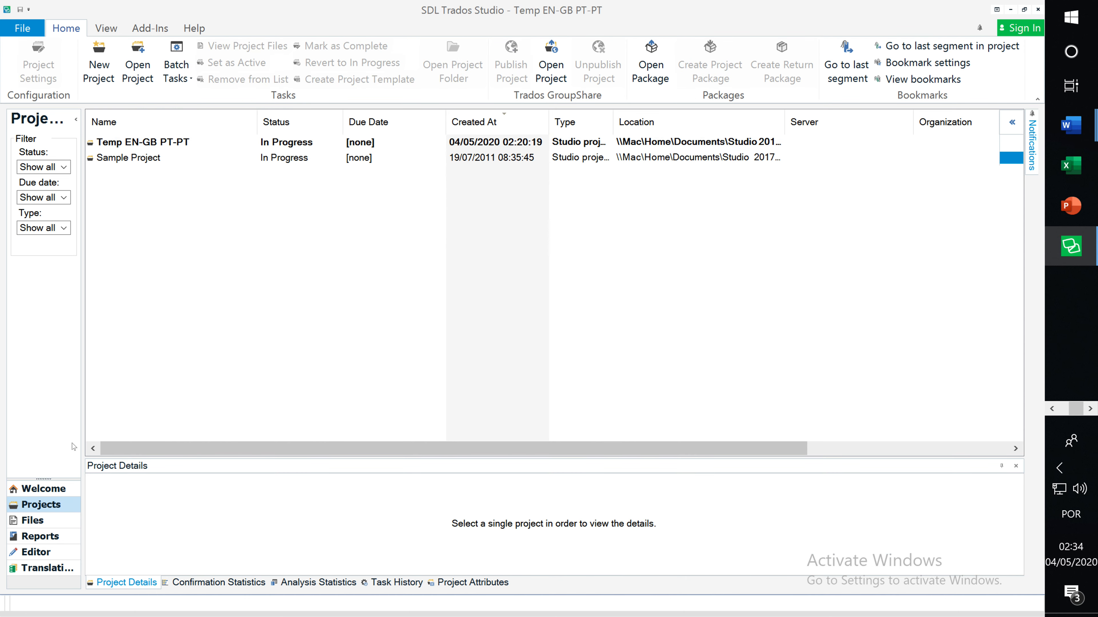
- Open Good_morning_first_text._2doc.doc from the project files for translation and confirm its first two segments as "Bom dia."
click(56, 522)
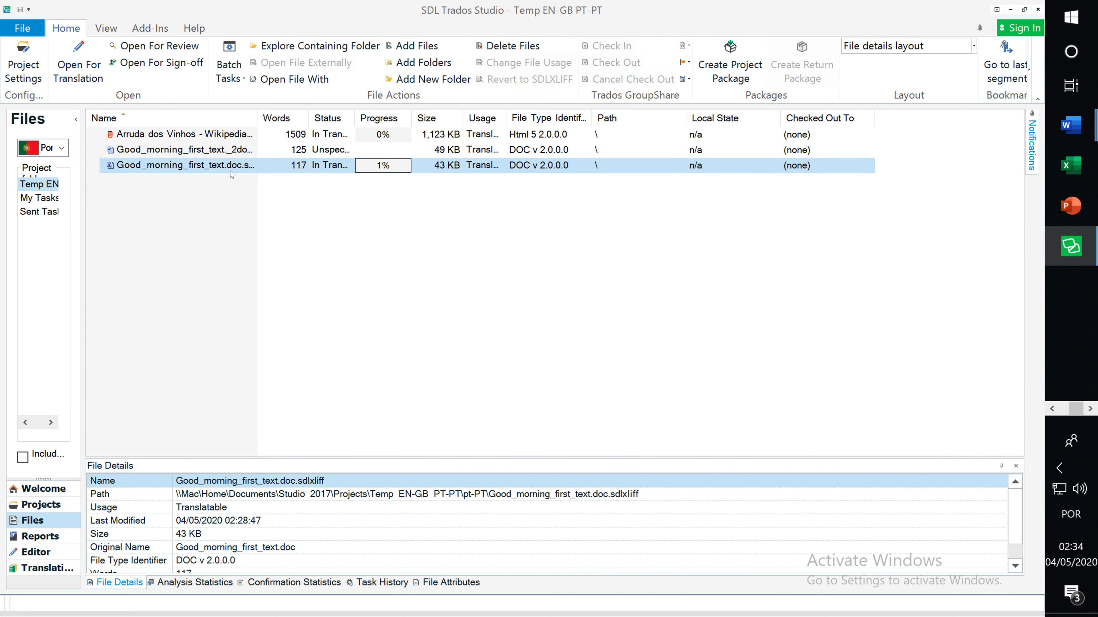
double_click(199, 150)
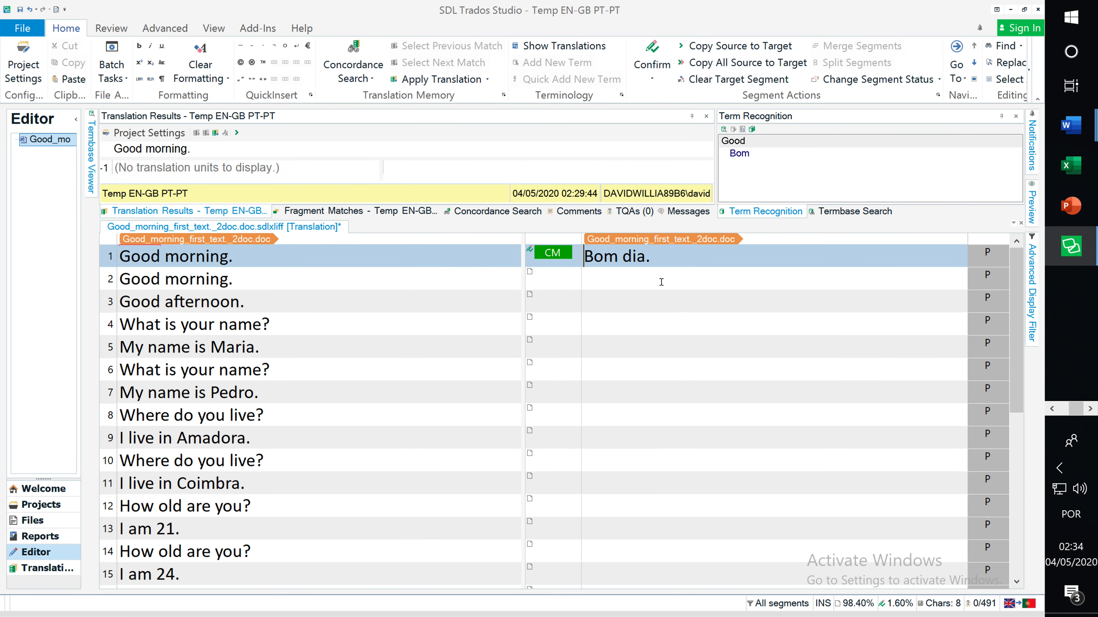
key(ctrl+Return)
key(ctrl+Return)
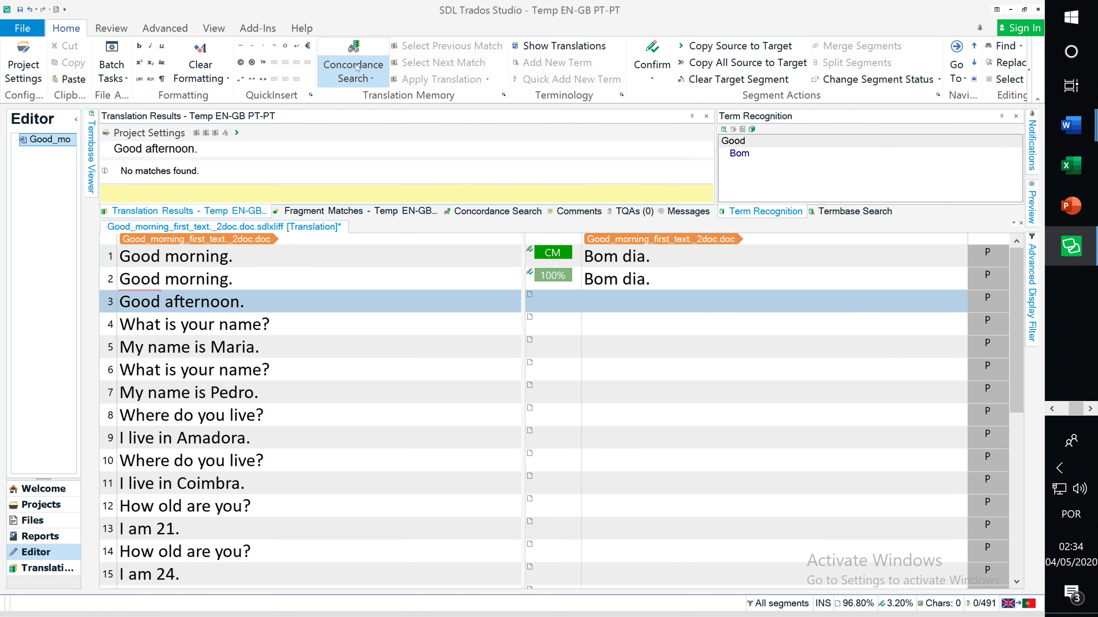
click(31, 33)
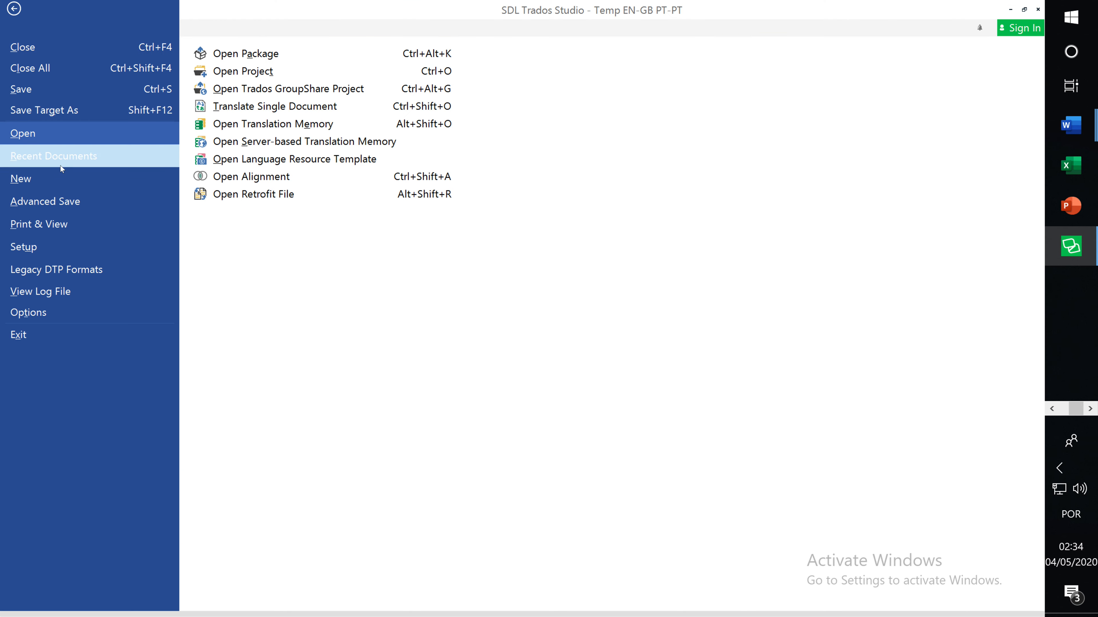
key(Escape)
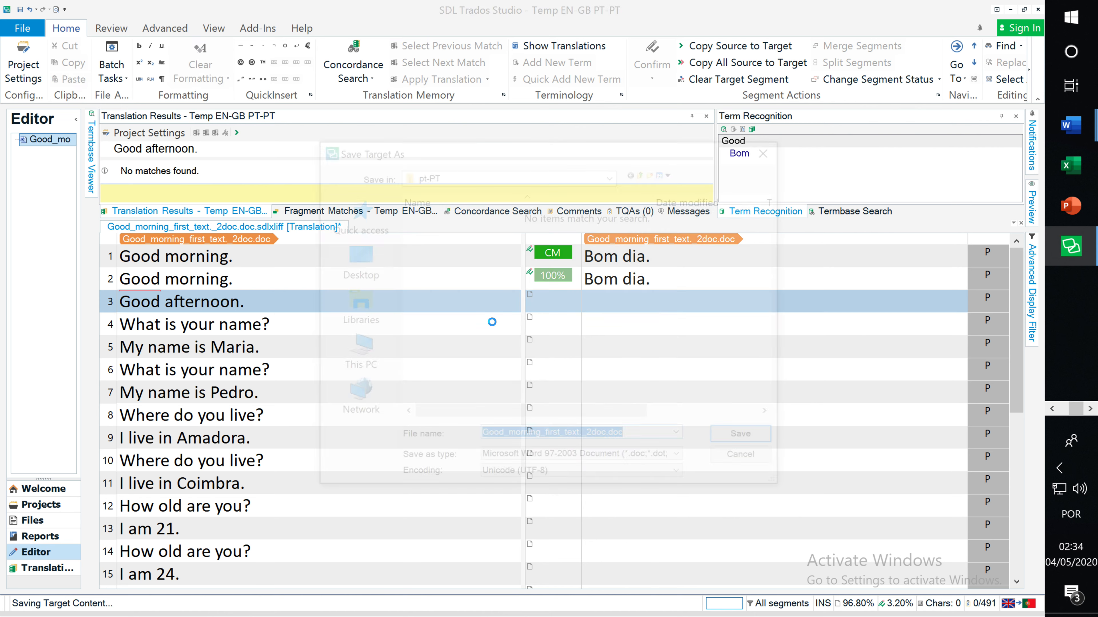
click(752, 462)
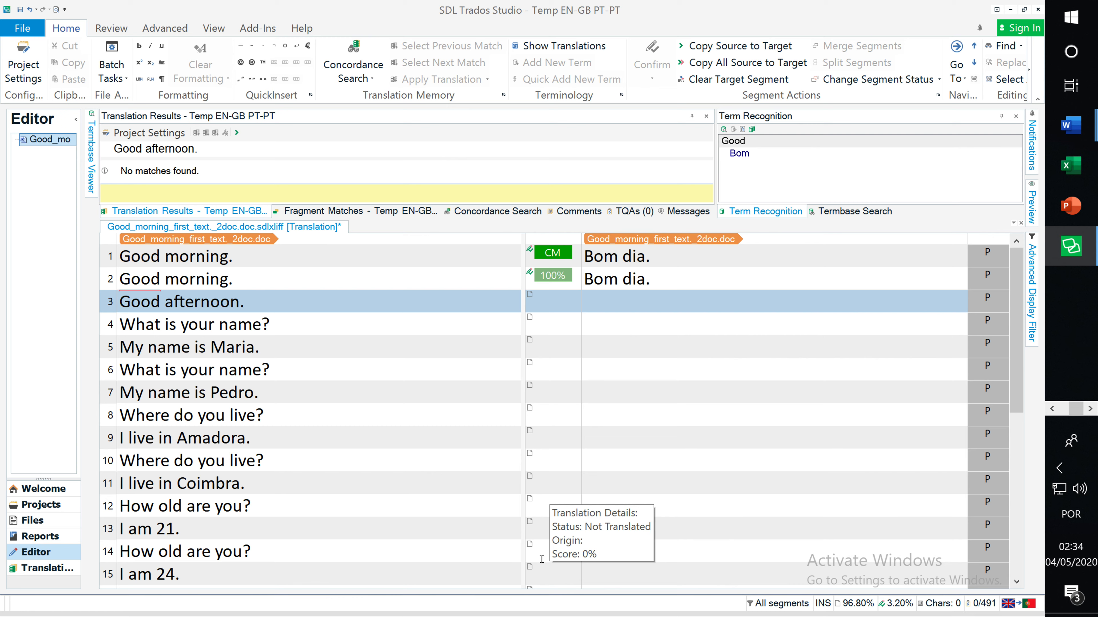
mouse_move(497, 607)
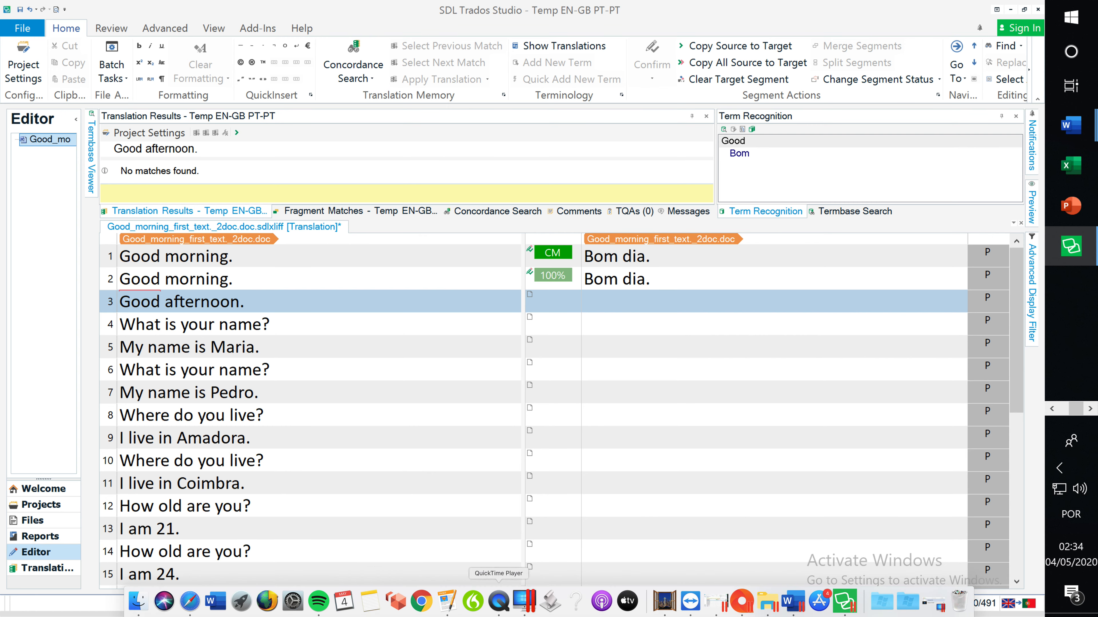
click(498, 601)
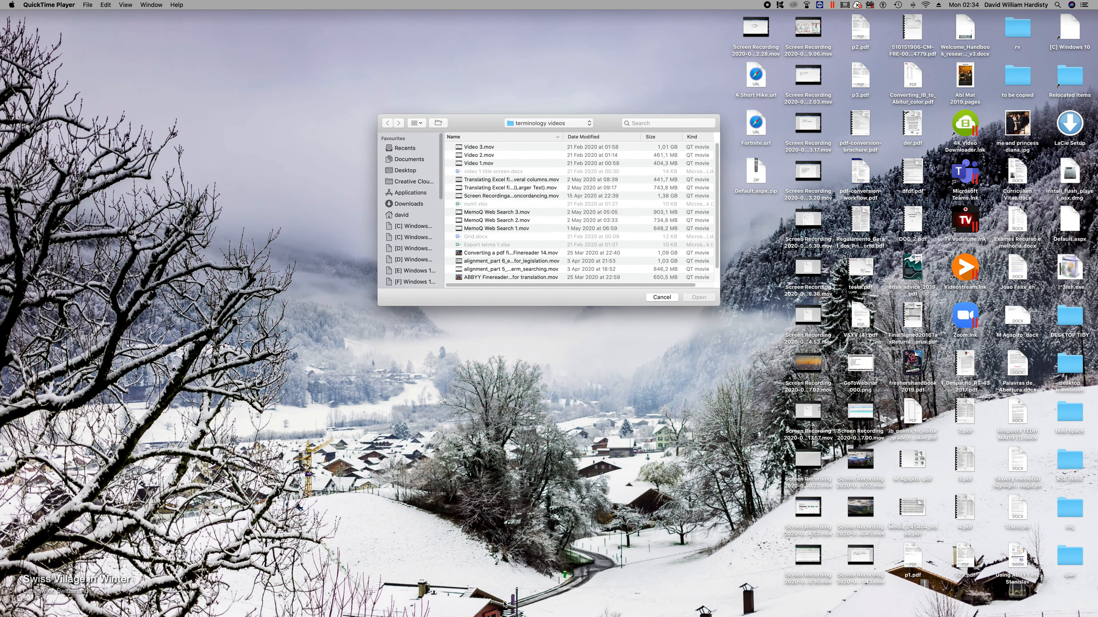